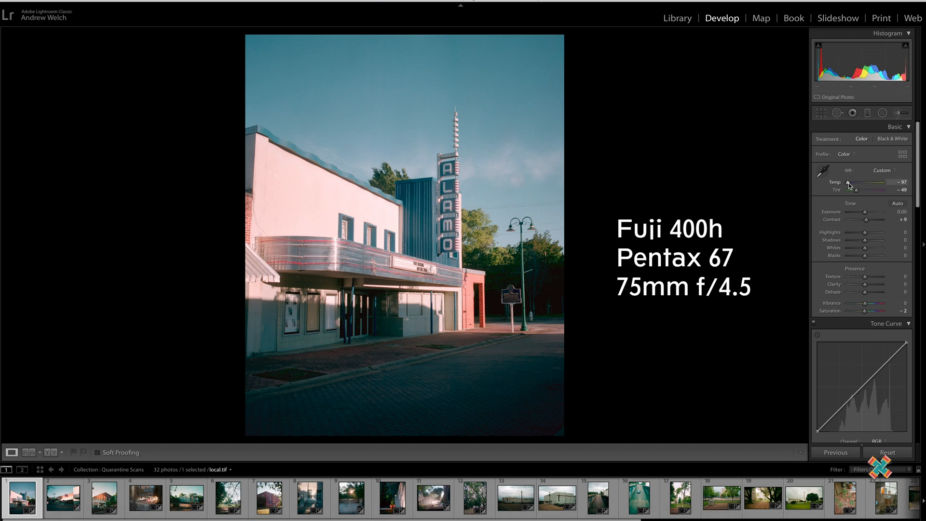
# Lower the theater photo's white balance temperature to -100, and set its contrast to 8 in Negative Lab Pro
pyautogui.moveTo(848, 184); pyautogui.dragTo(838, 186)
pyautogui.hotkey('ctrl', 'n')
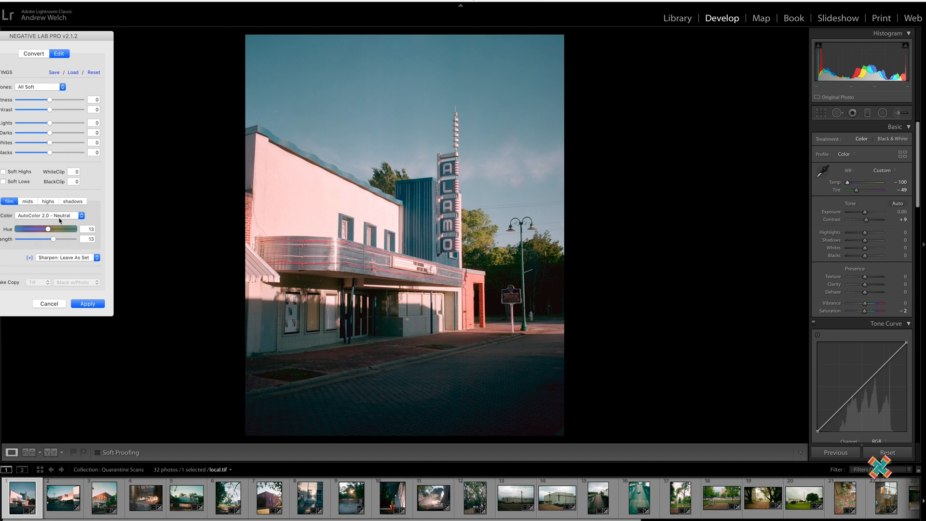
pyautogui.moveTo(50, 113); pyautogui.dragTo(59, 113)
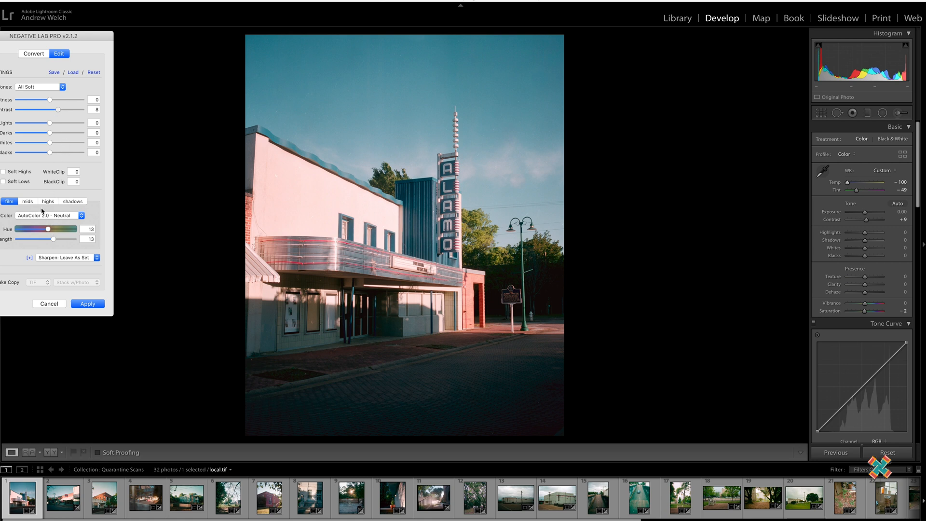
# Set the midtones' green to 5 and blue to 9, and fine-tune the shadows' green and blue balance
pyautogui.click(29, 201)
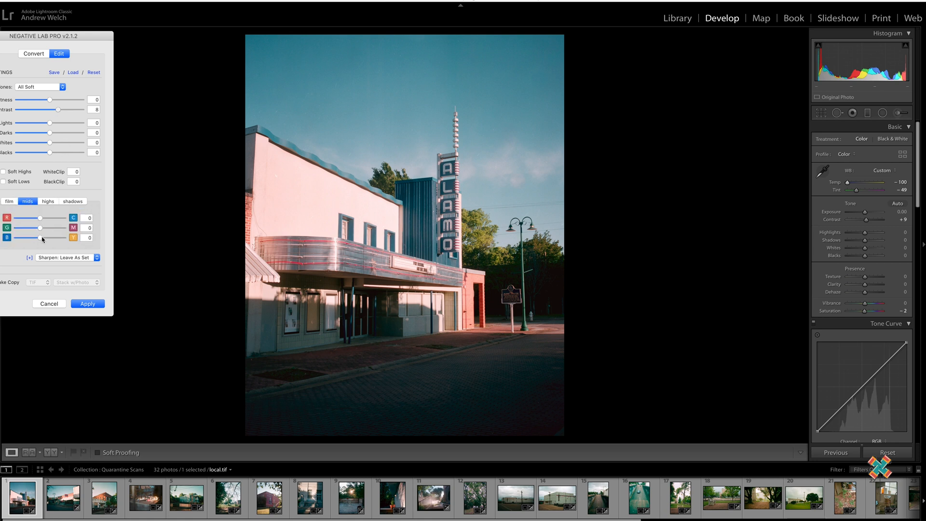
pyautogui.moveTo(40, 238); pyautogui.dragTo(46, 231)
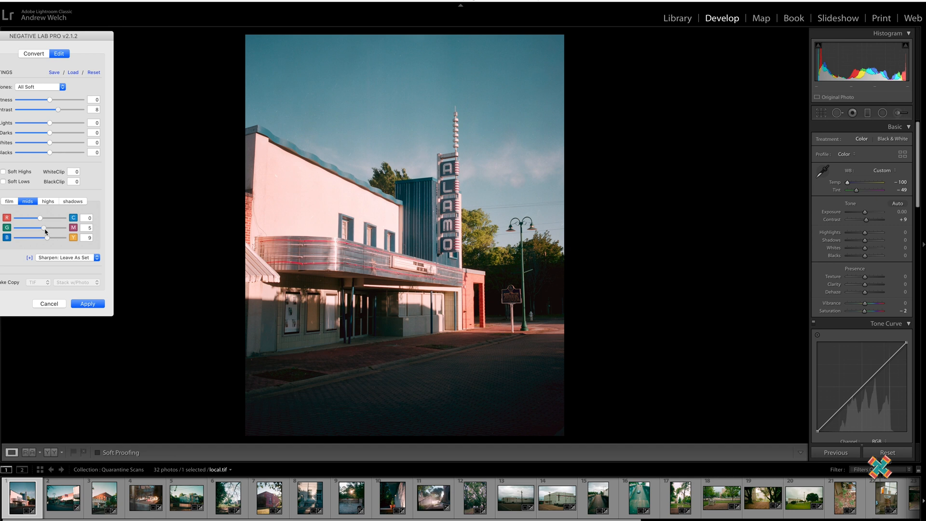
pyautogui.click(51, 201)
pyautogui.click(72, 202)
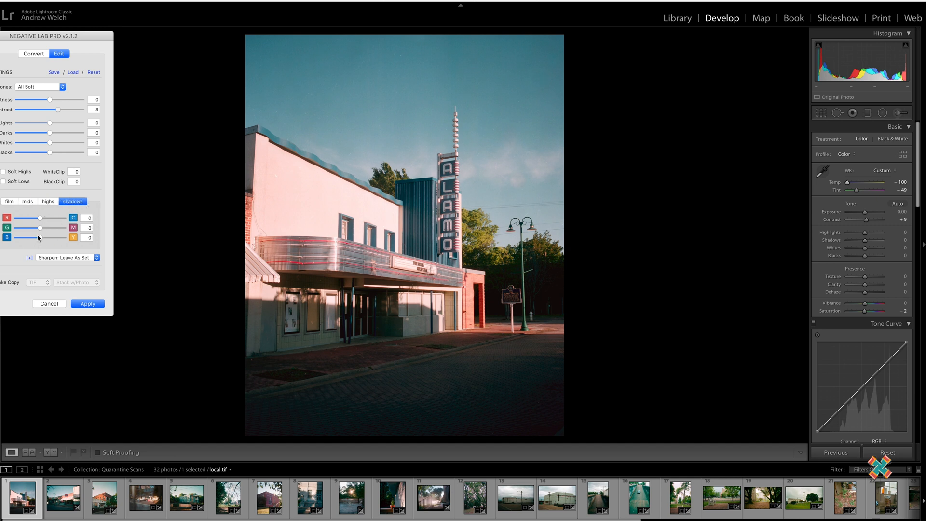
pyautogui.moveTo(40, 238)
pyautogui.mouseDown()
pyautogui.moveTo(49, 238)
pyautogui.moveTo(32, 241)
pyautogui.moveTo(40, 242)
pyautogui.mouseUp()
pyautogui.moveTo(40, 228); pyautogui.dragTo(42, 222)
# Try the Kodak and AutoColor 2.0 - Warming film color presets on the theater photo
pyautogui.click(11, 202)
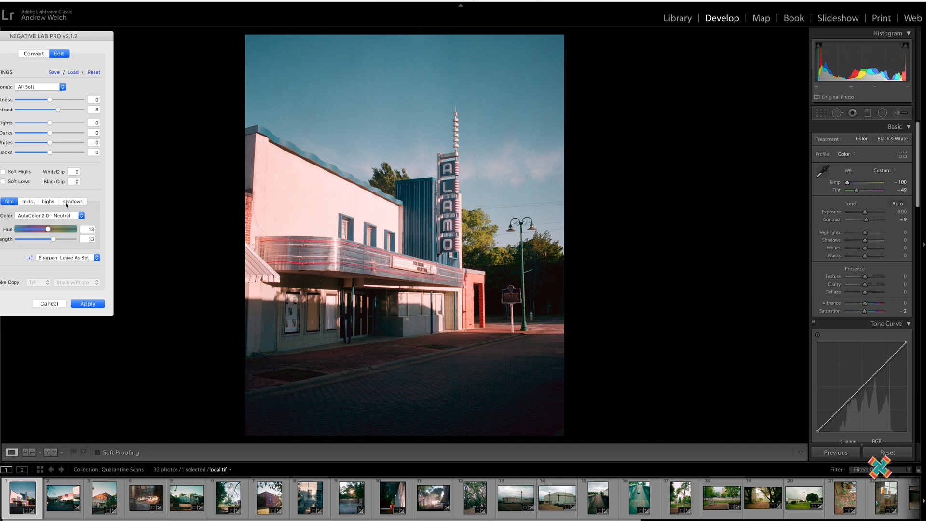
pyautogui.click(51, 215)
pyautogui.click(51, 215)
pyautogui.click(70, 217)
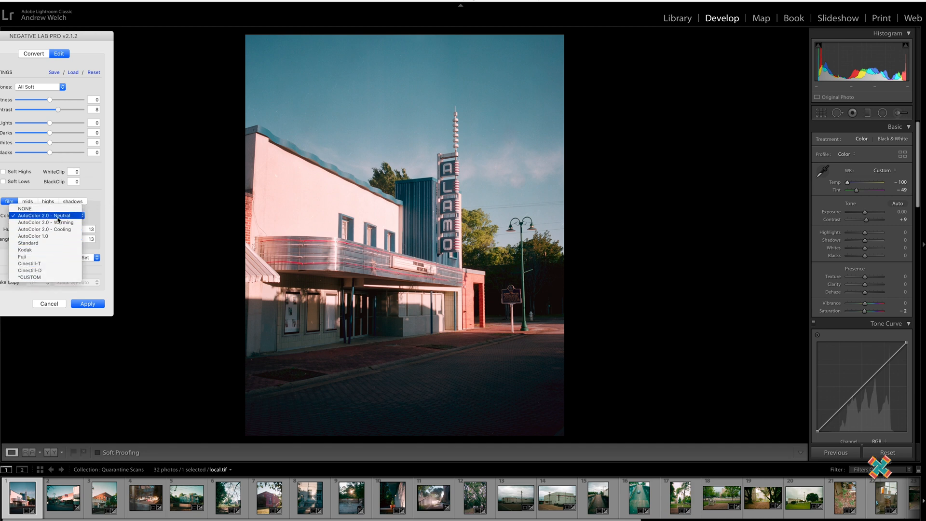
pyautogui.click(60, 250)
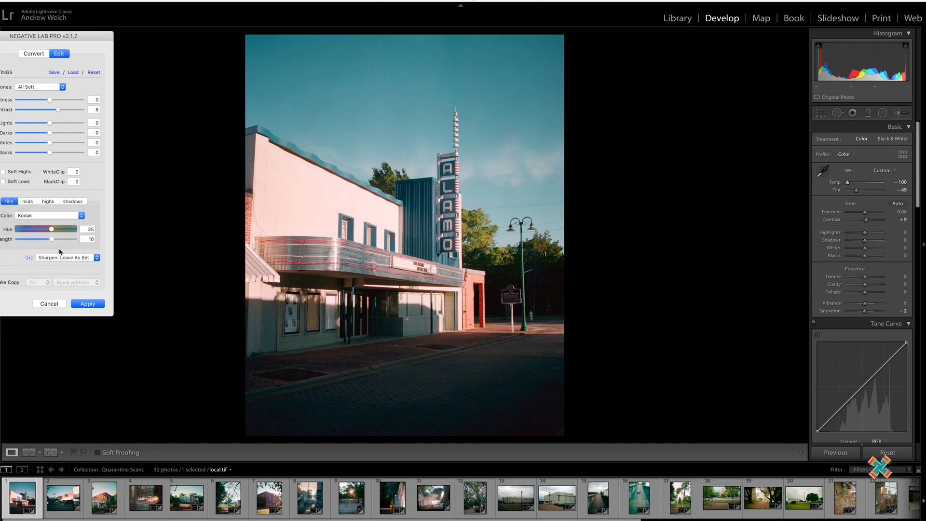
pyautogui.click(53, 217)
pyautogui.click(50, 227)
pyautogui.click(69, 215)
pyautogui.click(68, 175)
pyautogui.click(60, 217)
pyautogui.click(69, 223)
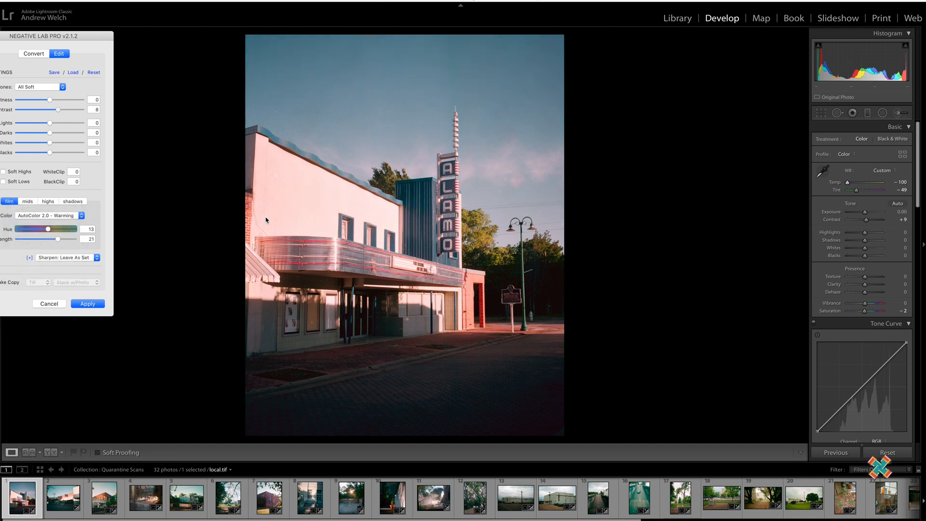
# Return the film color to AutoColor 2.0 - Neutral and apply the conversion edits to the theater photo
pyautogui.click(69, 217)
pyautogui.click(70, 212)
pyautogui.press('Return')
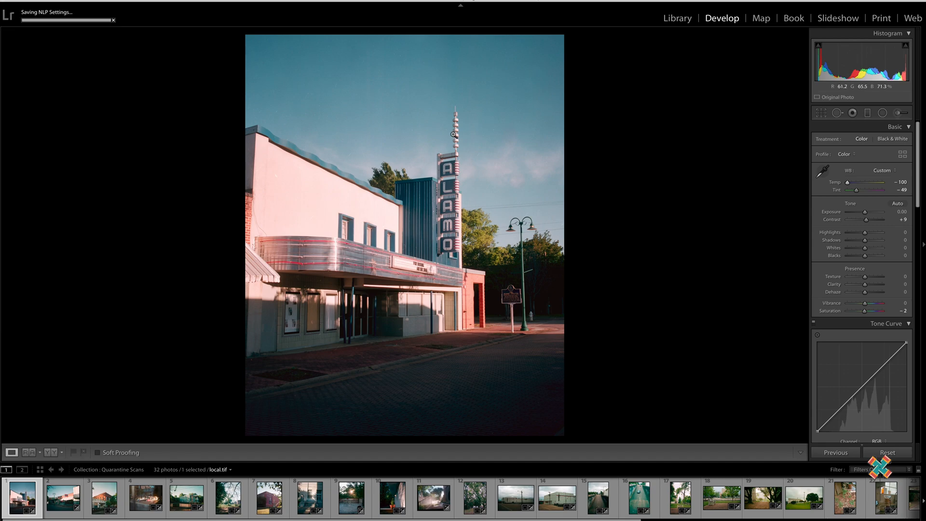
pyautogui.click(453, 134)
pyautogui.click(312, 210)
pyautogui.scroll(5, 260, 192)
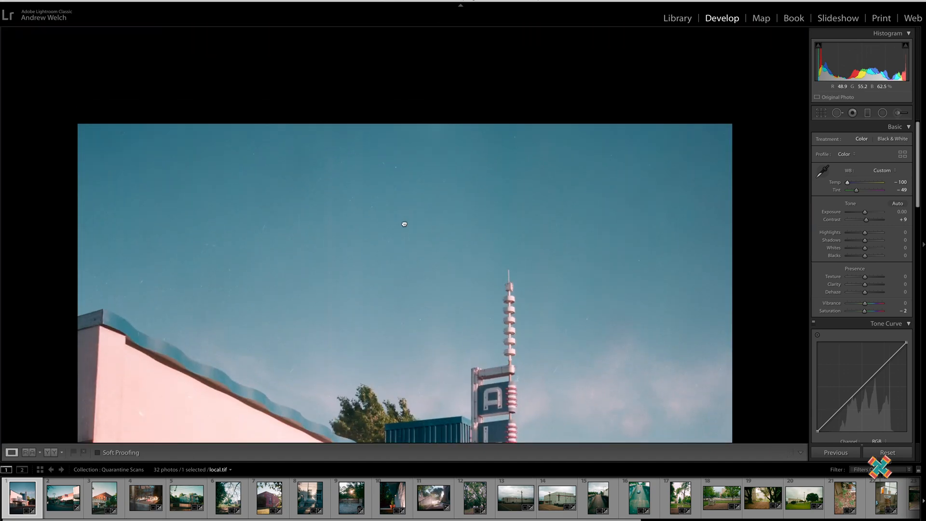
pyautogui.click(229, 279)
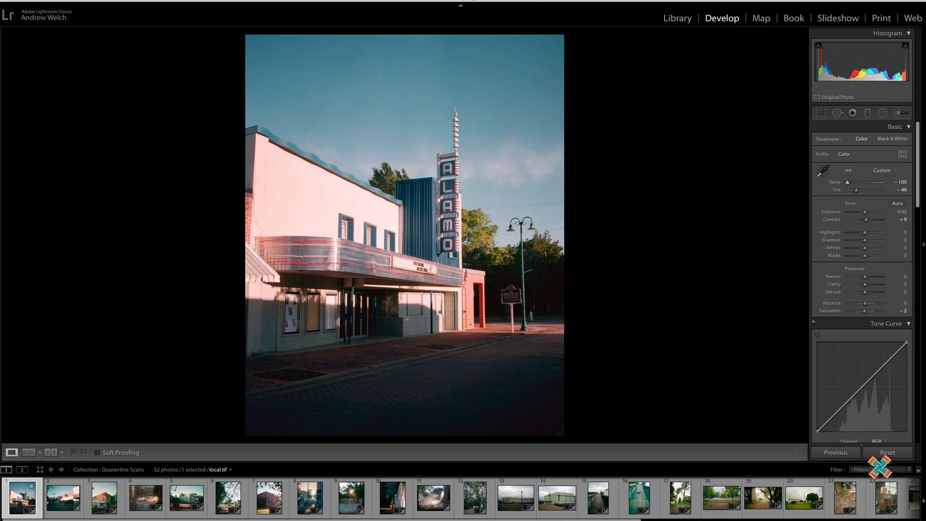
# On the Barq's storefront photo, set the shadows' blue to 6, shift their green toward magenta, and apply the Negative Lab Pro edits
pyautogui.click(62, 497)
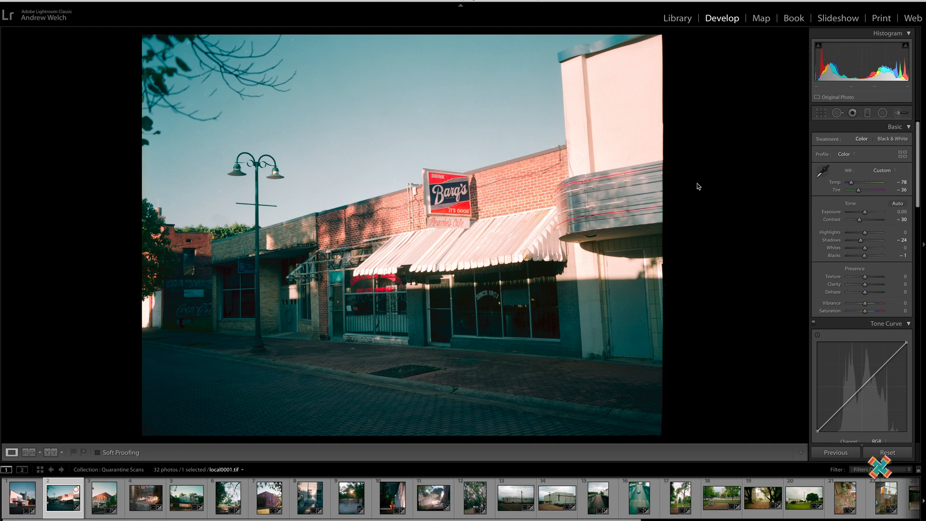
pyautogui.press('super+n')
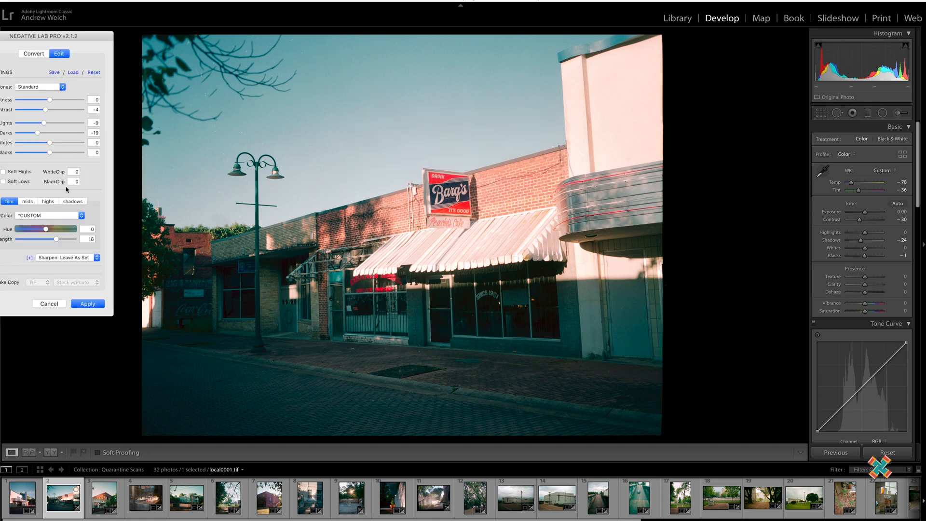
pyautogui.click(72, 202)
pyautogui.moveTo(42, 243); pyautogui.dragTo(45, 244)
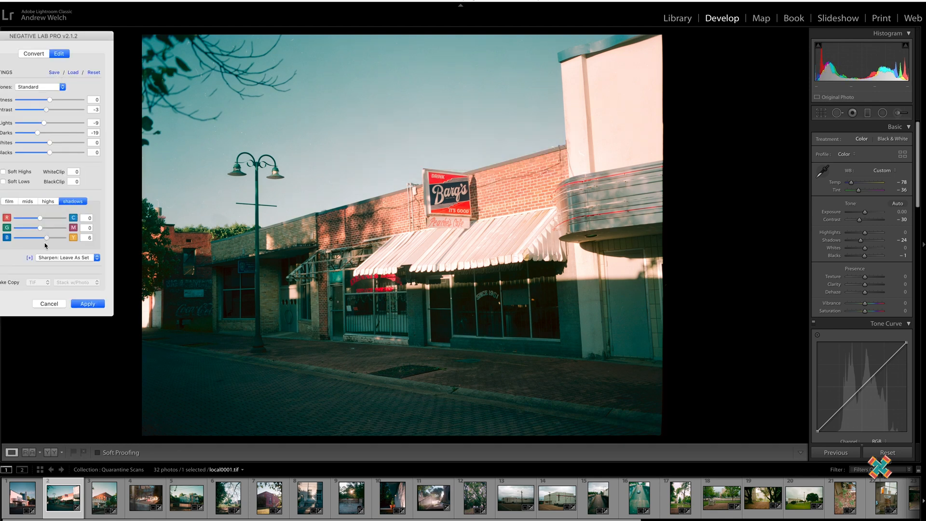
pyautogui.moveTo(40, 228); pyautogui.dragTo(50, 229)
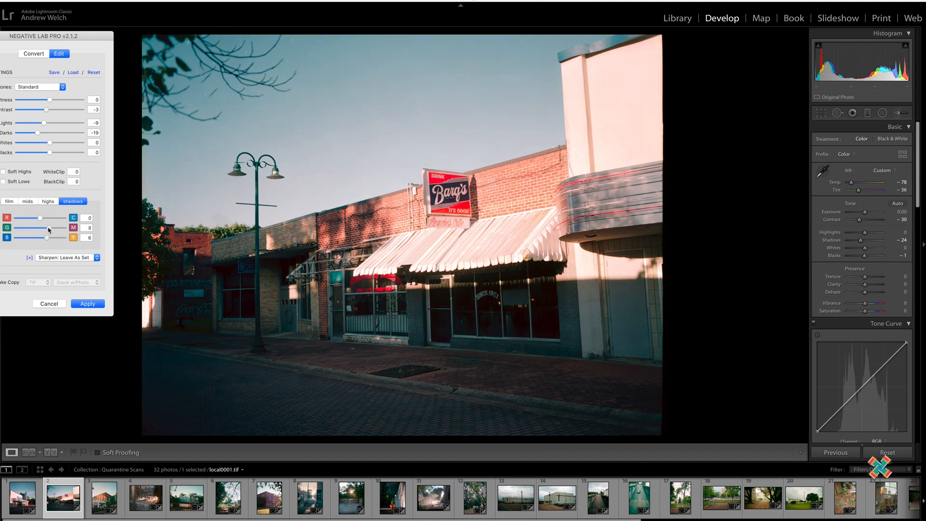
pyautogui.moveTo(48, 229); pyautogui.dragTo(47, 229)
pyautogui.click(94, 303)
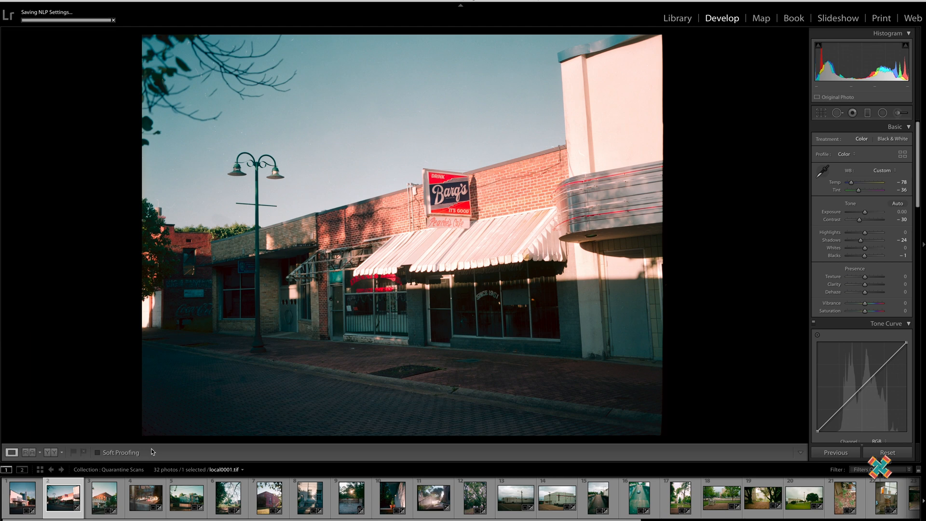
# Tighten the crop of the brick building photo to exclude the street lamp at its edge
pyautogui.press('Right')
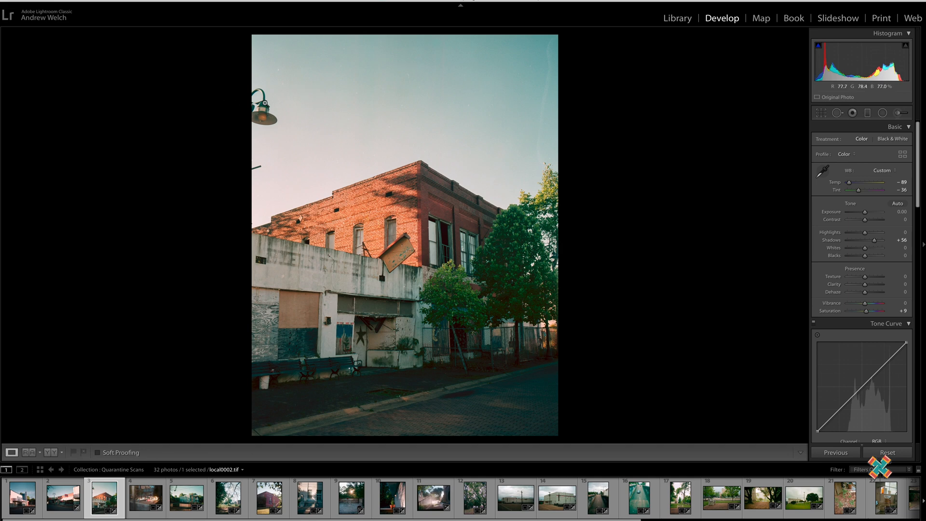
pyautogui.click(821, 112)
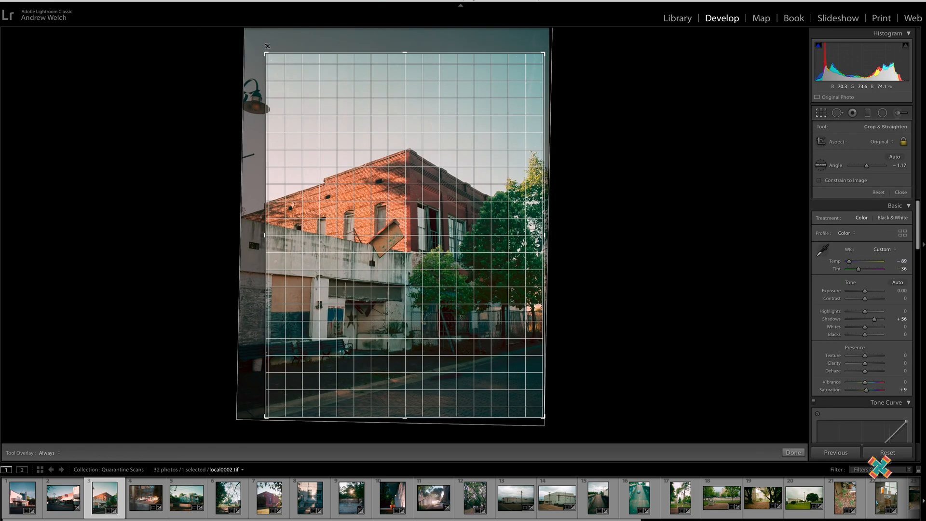
pyautogui.press('r')
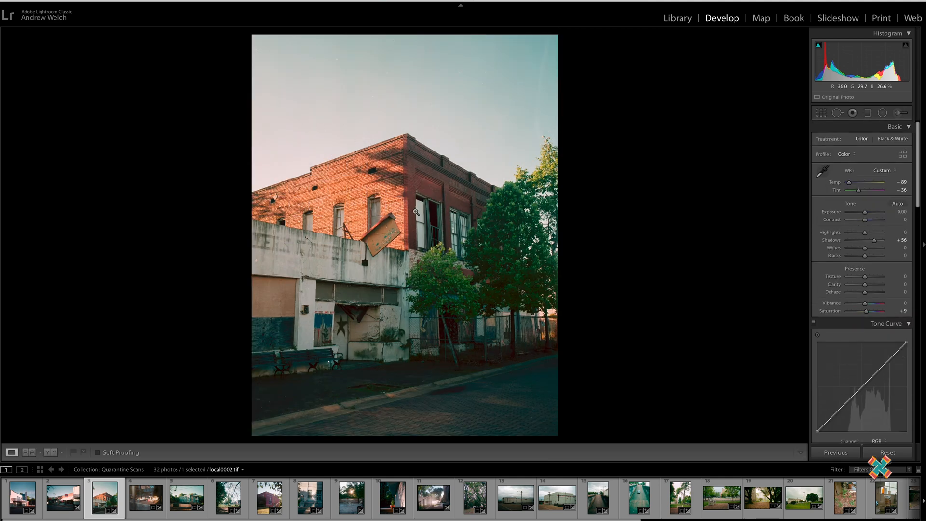
# Try extending the brick building photo's crop outward again to include the street lamp
pyautogui.press('r')
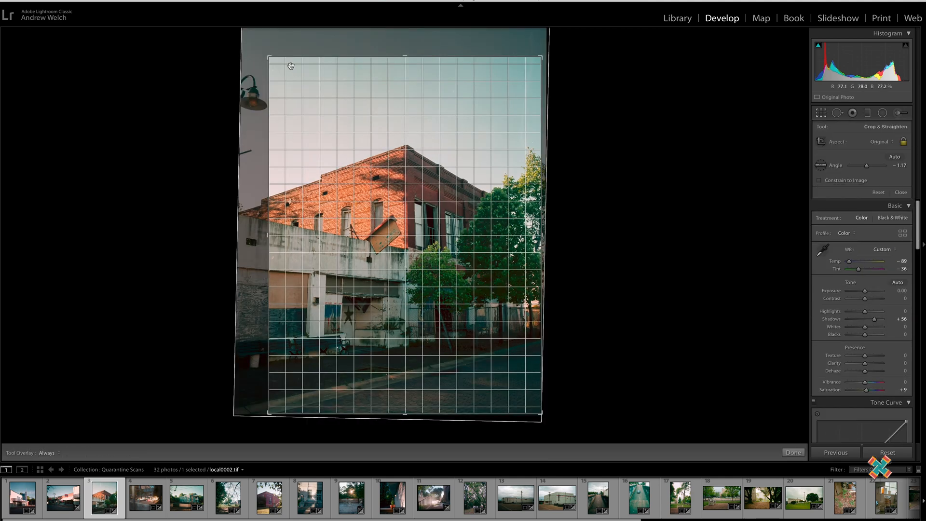
pyautogui.moveTo(268, 57); pyautogui.dragTo(237, 35)
pyautogui.press('r')
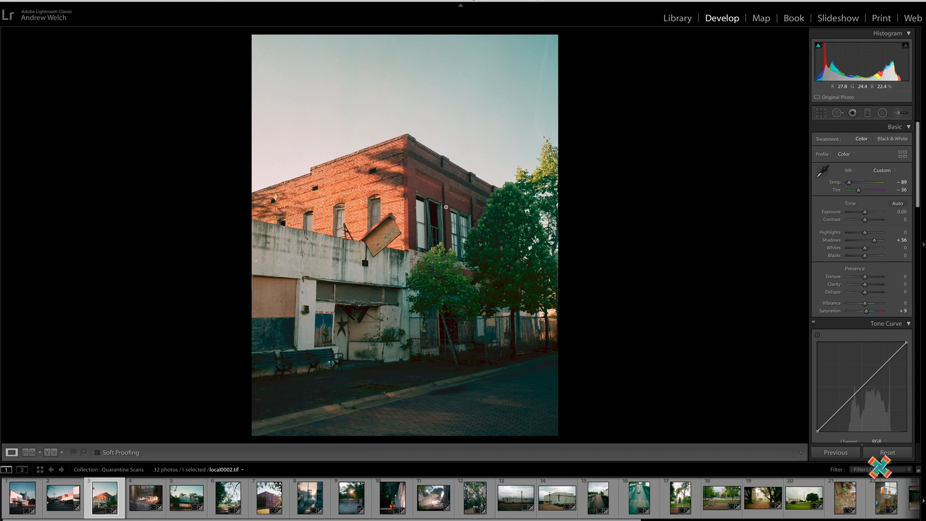
# In Negative Lab Pro, set the brick building photo's shadows to green 4 and blue -2, and apply the edits
pyautogui.press('super+n')
pyautogui.click(59, 54)
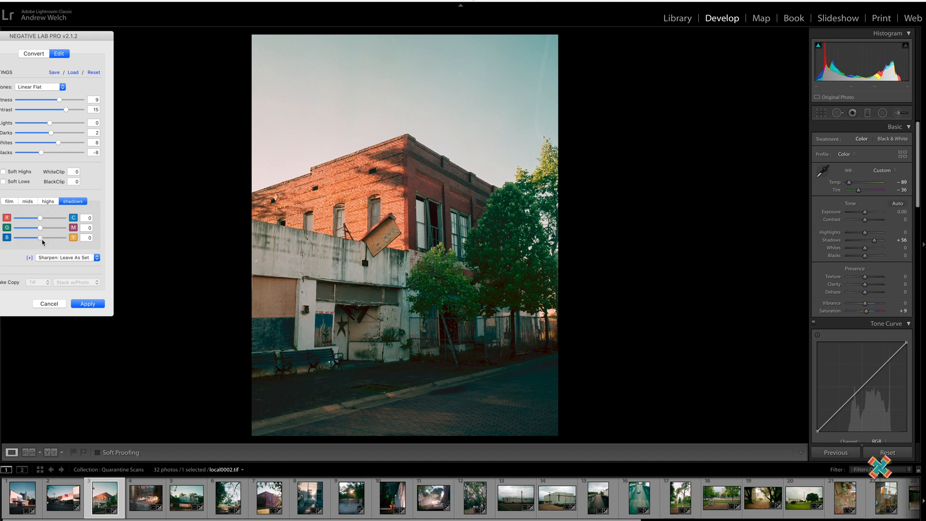
pyautogui.moveTo(42, 237); pyautogui.dragTo(45, 230)
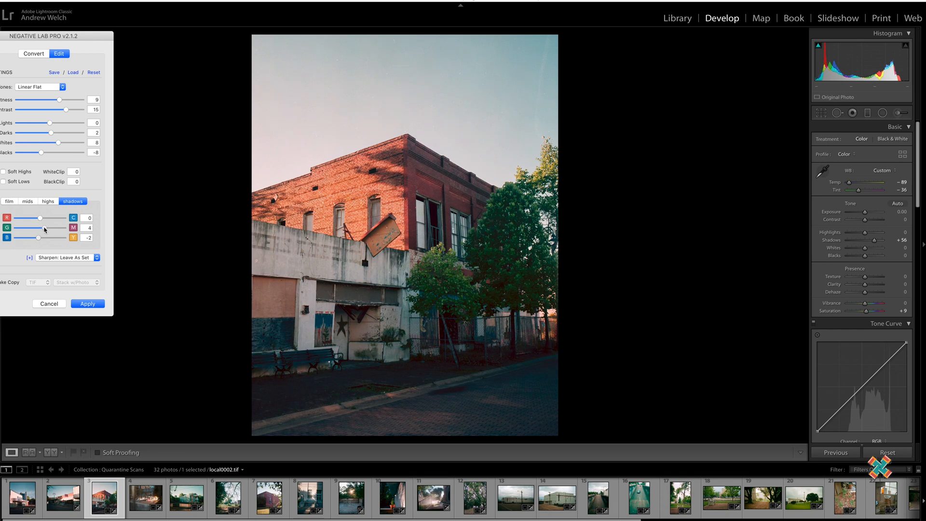
pyautogui.click(80, 304)
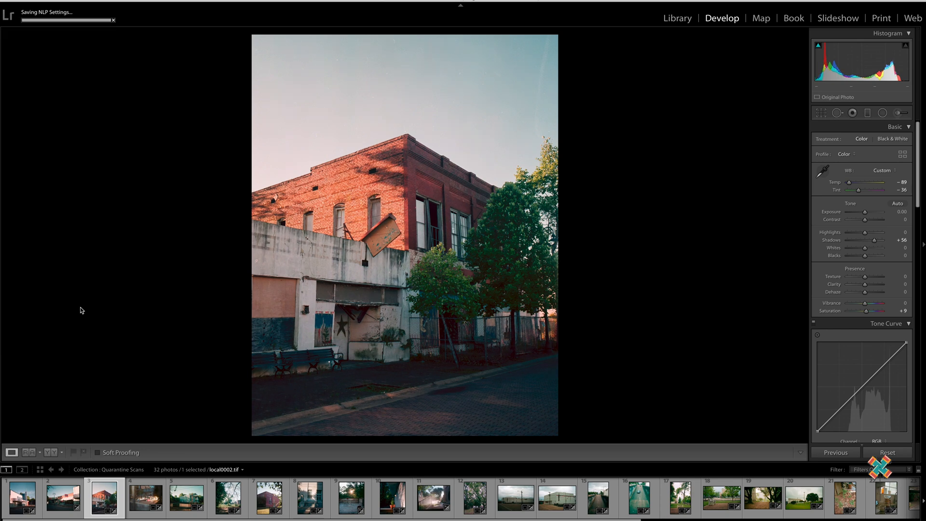
# On the photo of the counter with the overturned stool, nudge the shadows' blue balance in Negative Lab Pro and raise the contrast slightly
pyautogui.press('Right')
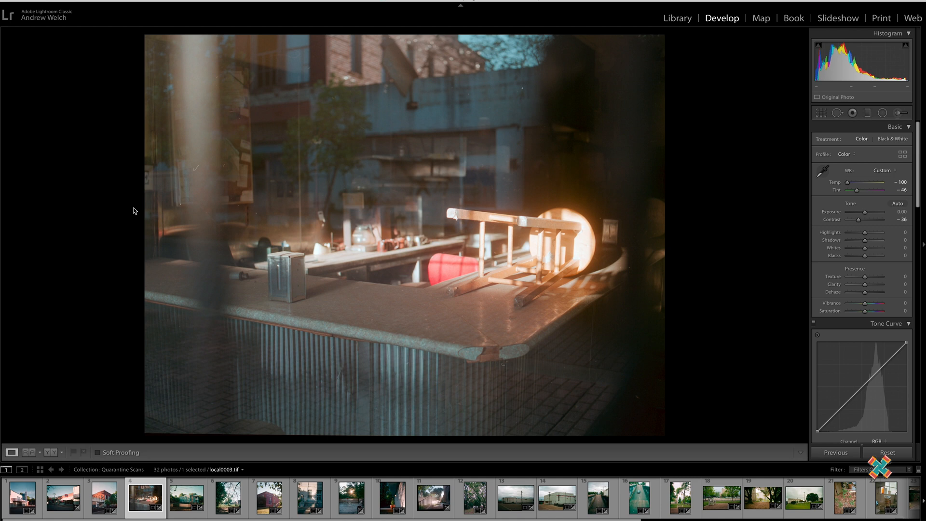
pyautogui.press('super+n')
pyautogui.click(59, 53)
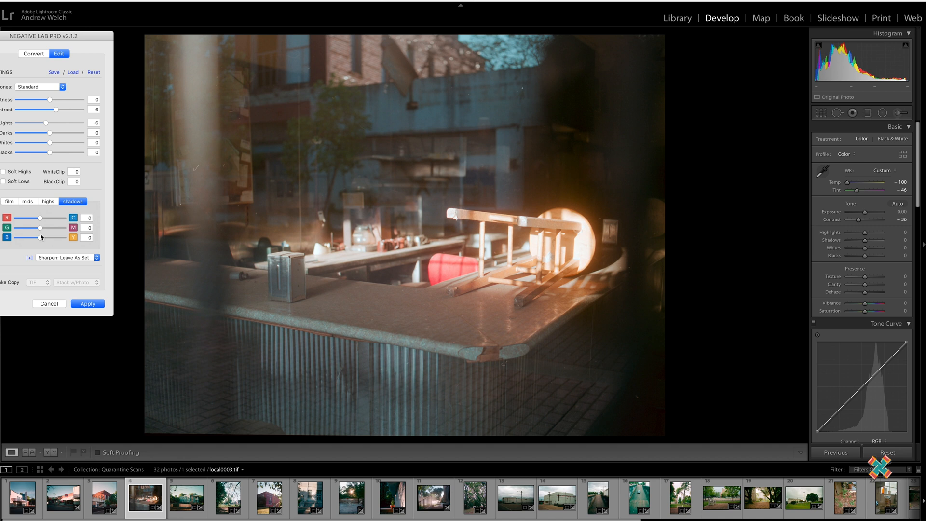
pyautogui.moveTo(40, 241); pyautogui.dragTo(39, 242)
pyautogui.moveTo(56, 110)
pyautogui.mouseDown()
pyautogui.moveTo(47, 110)
pyautogui.moveTo(60, 111)
pyautogui.mouseUp()
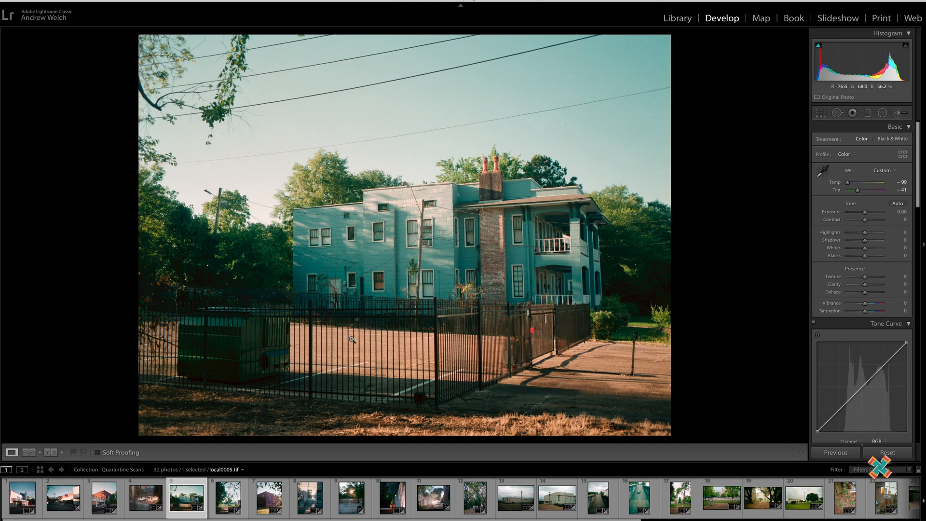
# Check the blue house photo up close and straighten its crop to an angle of -1.69
pyautogui.click(329, 340)
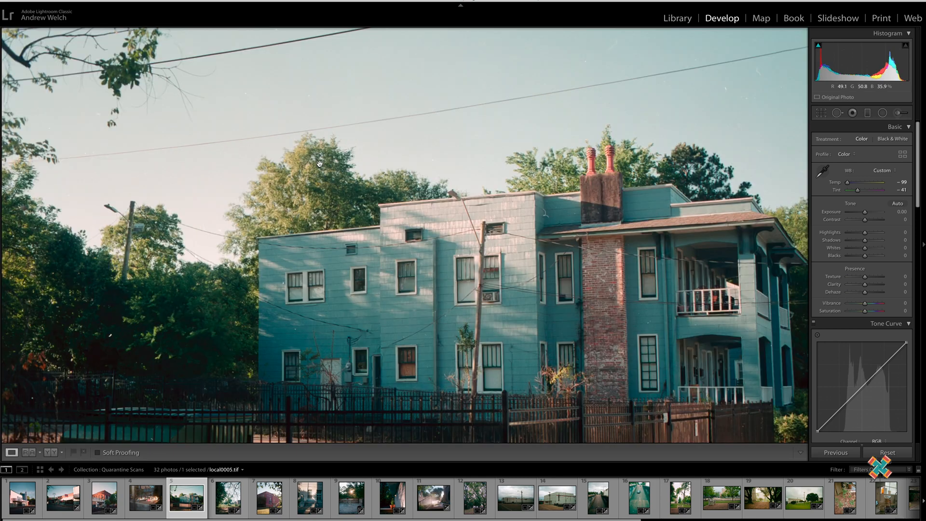
pyautogui.click(146, 275)
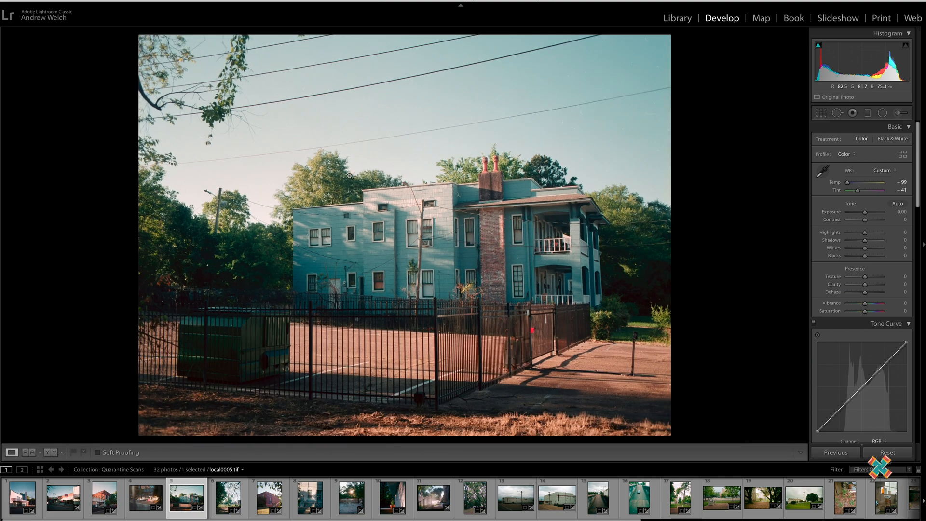
pyautogui.press('r')
pyautogui.moveTo(397, 429); pyautogui.dragTo(395, 427)
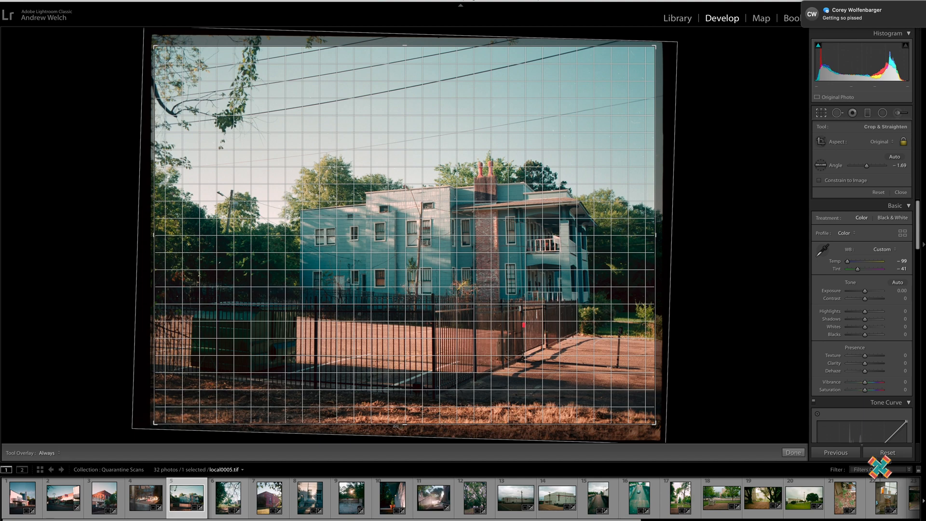
pyautogui.press('Return')
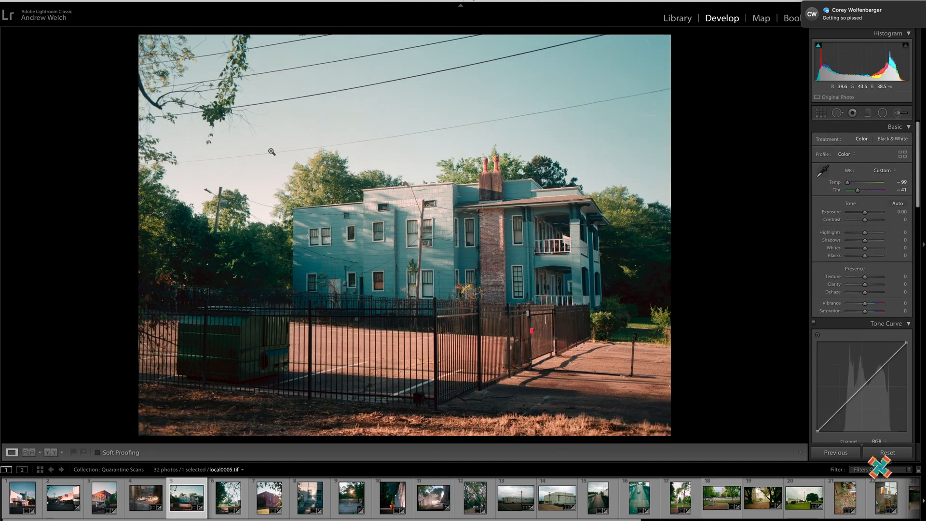
# On the photo of the trees above the dirt lot, adjust the lights in Negative Lab Pro's edit settings
pyautogui.press('Right')
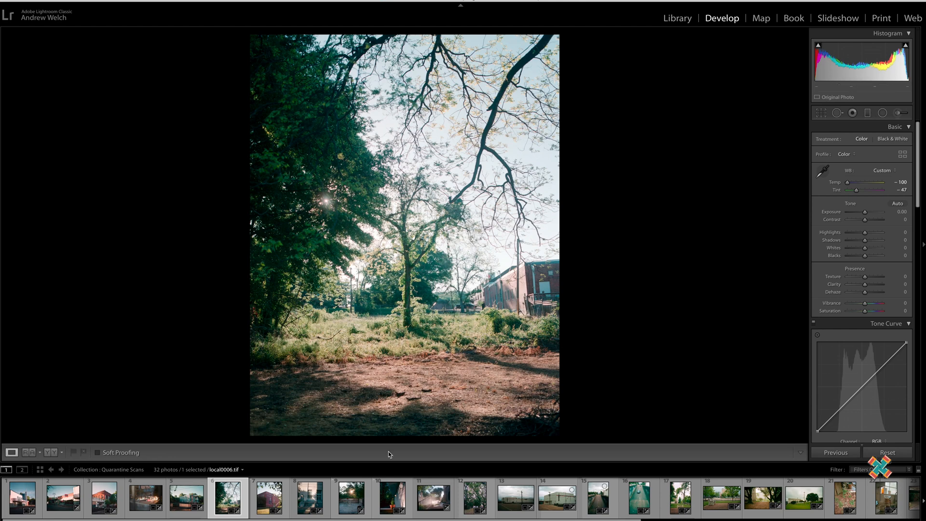
pyautogui.hotkey('ctrl', 'n')
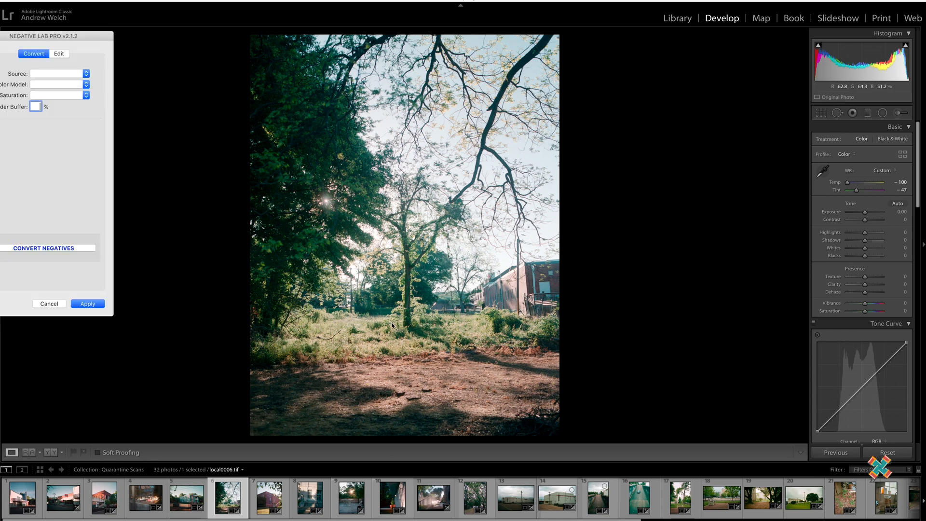
pyautogui.click(59, 53)
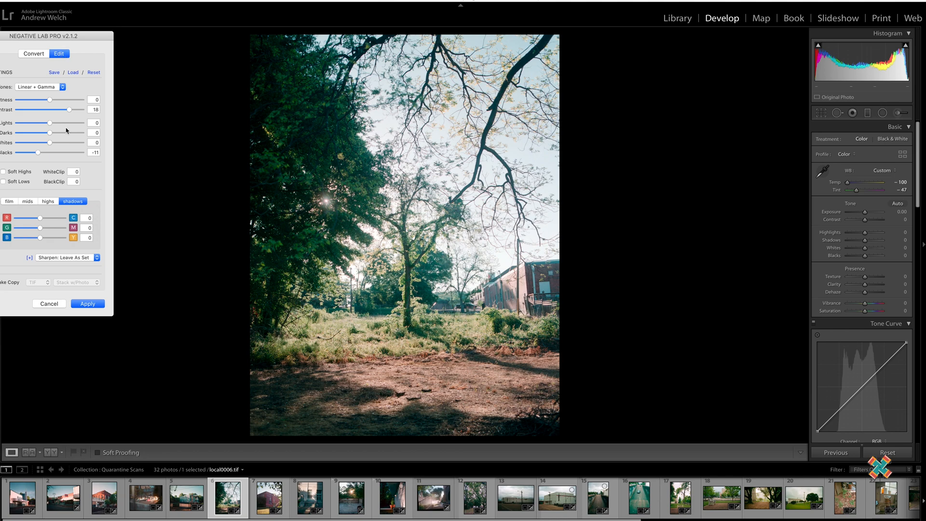
pyautogui.moveTo(57, 114)
pyautogui.mouseDown()
pyautogui.moveTo(34, 116)
pyautogui.moveTo(67, 121)
pyautogui.mouseUp()
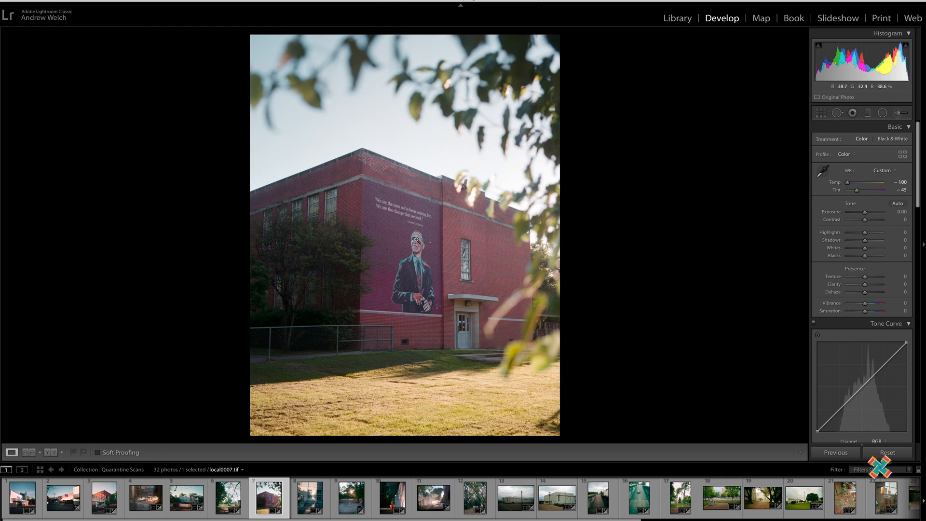
# Examine the mural and brickwork up close in the photo of the red brick building
pyautogui.click(405, 246)
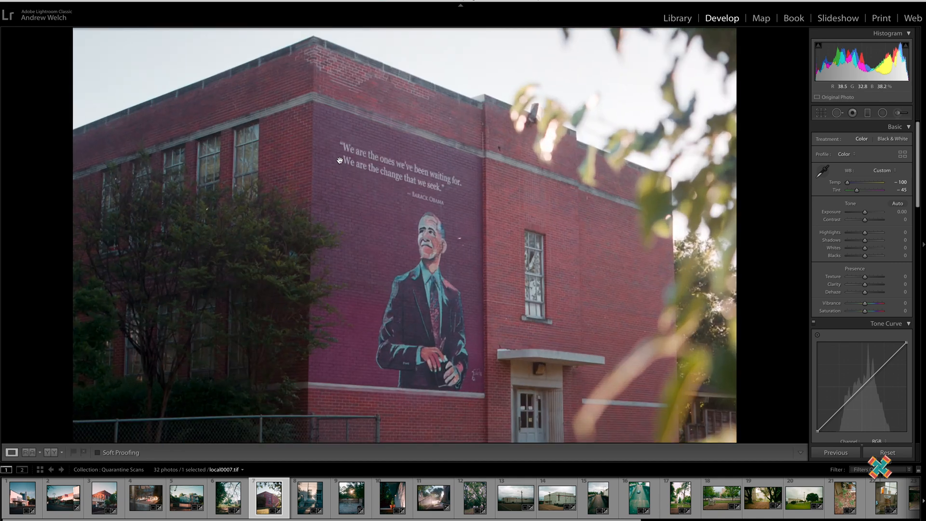
pyautogui.click(529, 232)
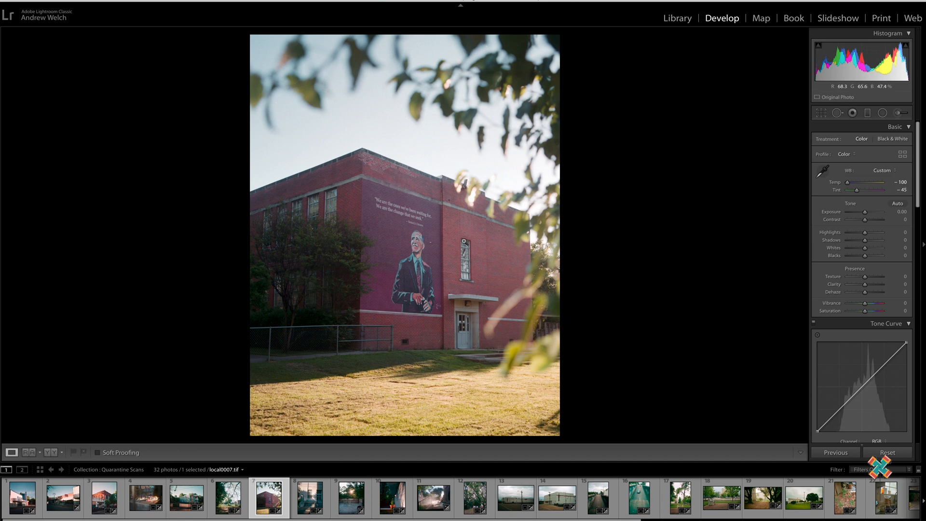
pyautogui.click(405, 230)
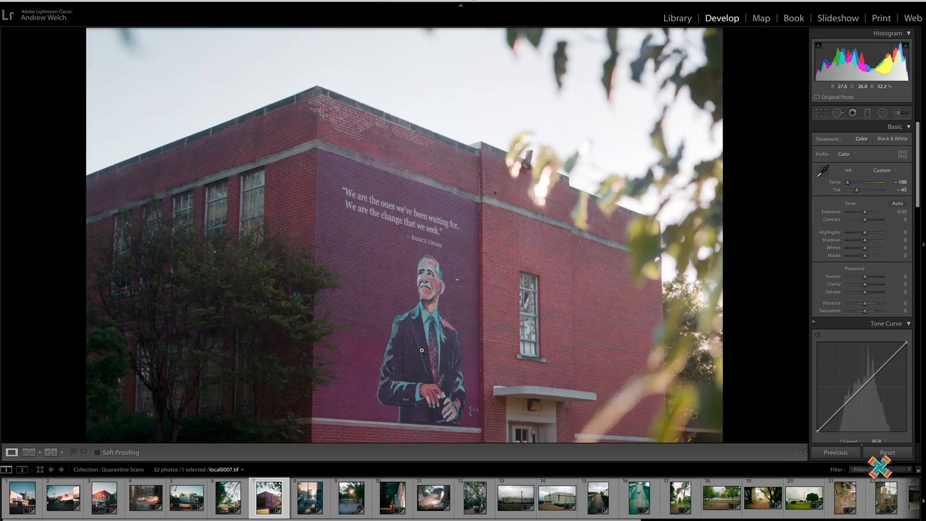
pyautogui.click(422, 350)
pyautogui.click(424, 305)
pyautogui.click(423, 306)
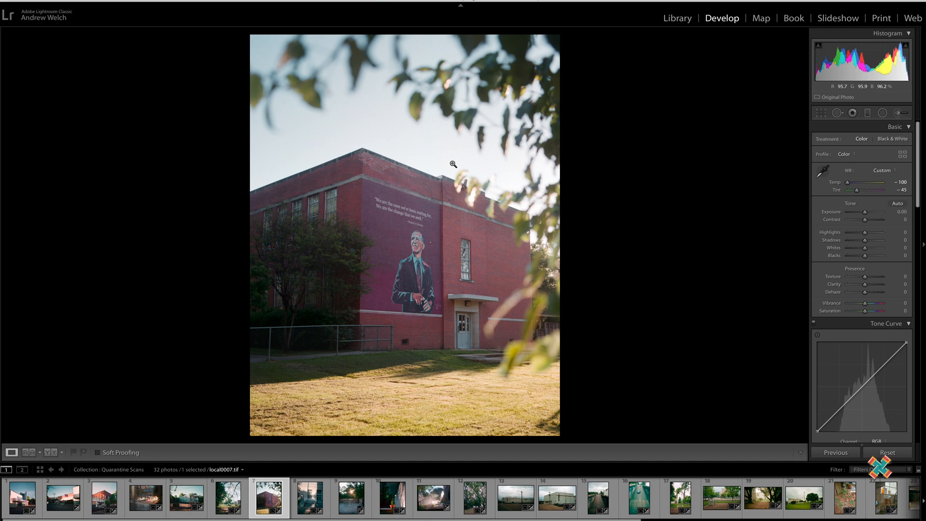
# Examine the photo of the stone building's entrance steps up close, from the facade and doors to the sidewalk
pyautogui.press('Right')
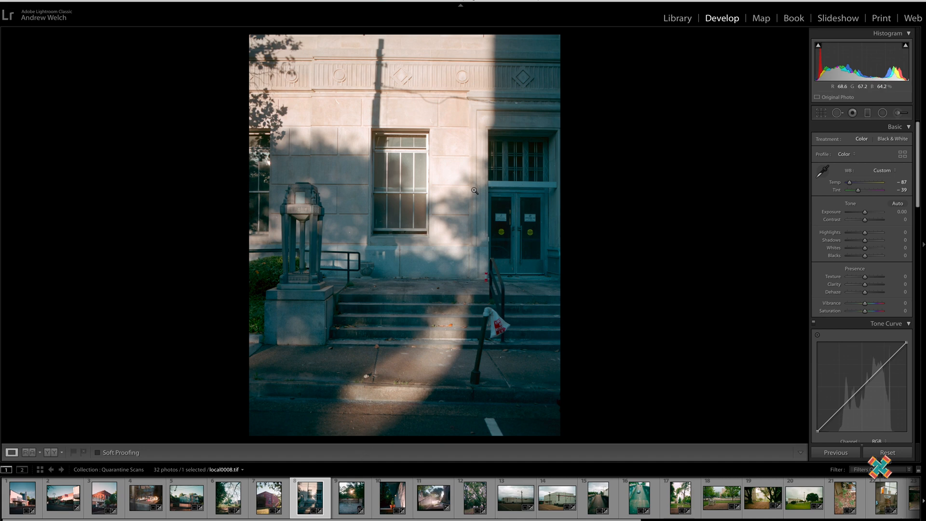
pyautogui.click(504, 327)
pyautogui.moveTo(631, 258); pyautogui.dragTo(547, 424)
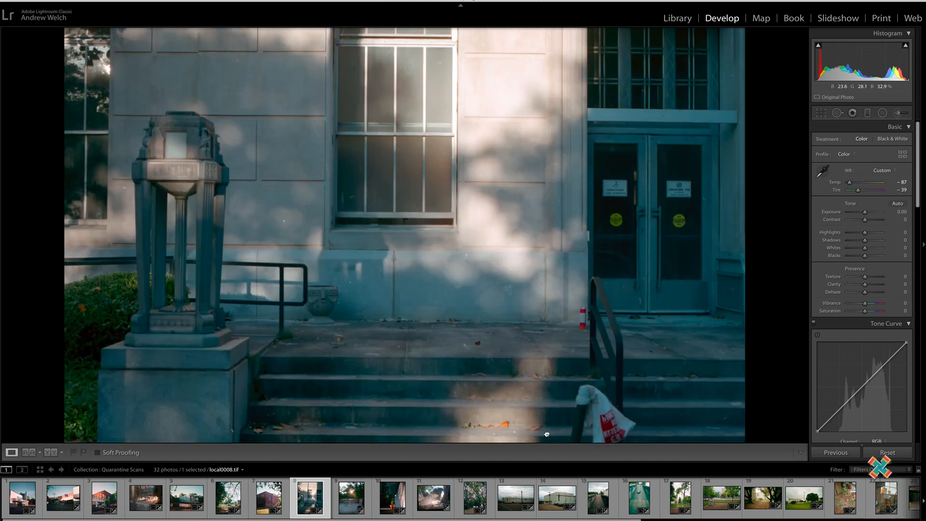
pyautogui.moveTo(451, 171); pyautogui.dragTo(462, 187)
pyautogui.moveTo(472, 279); pyautogui.dragTo(446, 72)
pyautogui.moveTo(361, 136); pyautogui.dragTo(368, 193)
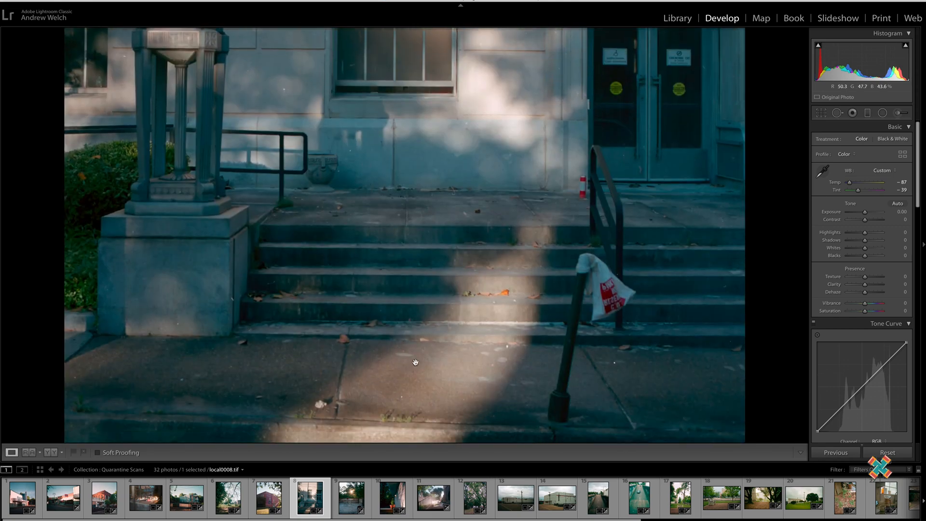
pyautogui.click(446, 317)
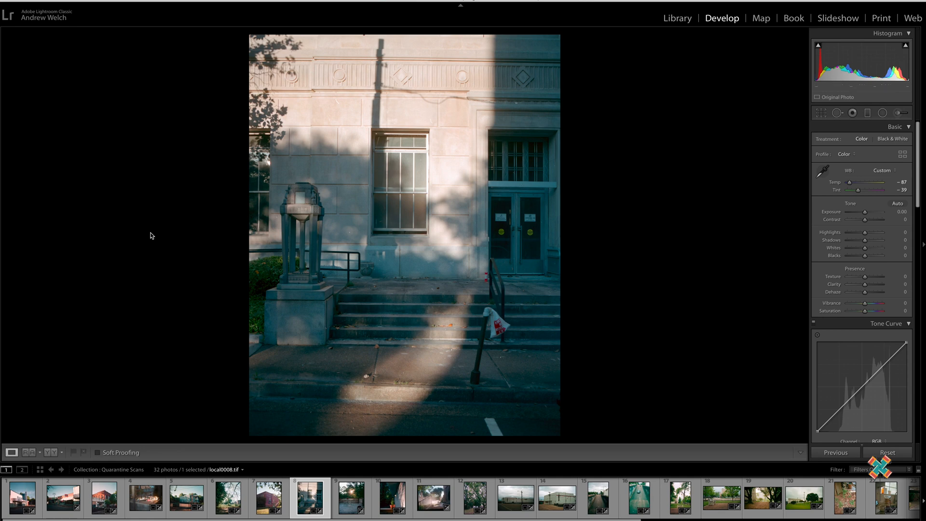
# Try setting the stone building photo's midtones to red -6 and green 13 in Negative Lab Pro
pyautogui.press('super+n')
pyautogui.click(53, 54)
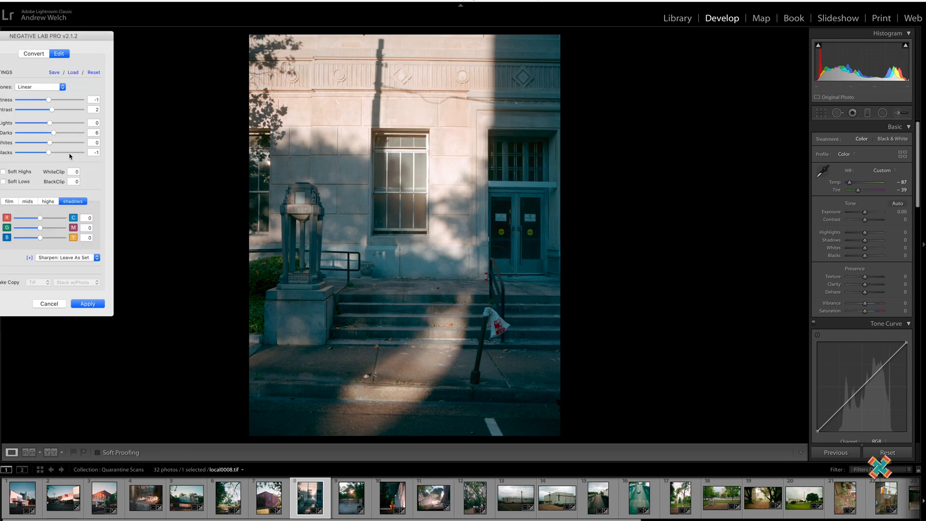
pyautogui.click(48, 202)
pyautogui.click(28, 201)
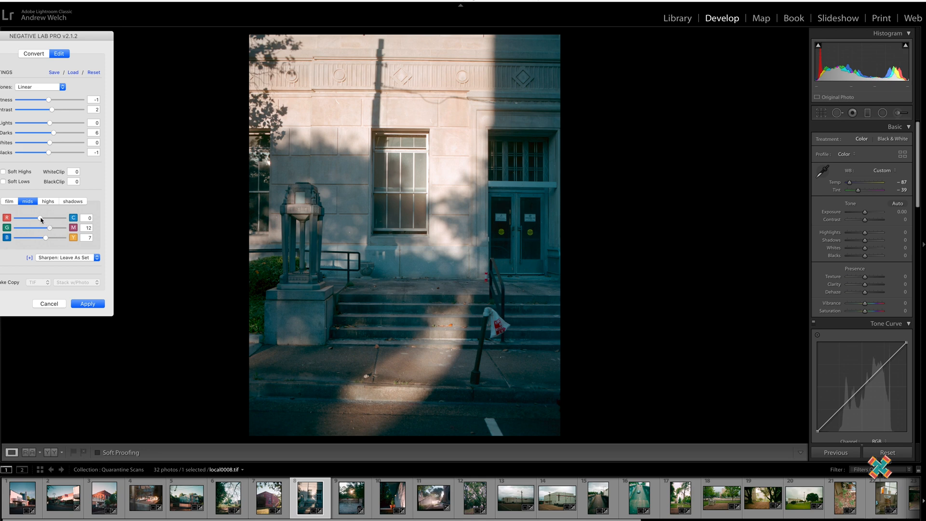
pyautogui.moveTo(41, 218)
pyautogui.mouseDown()
pyautogui.moveTo(66, 218)
pyautogui.moveTo(37, 218)
pyautogui.mouseUp()
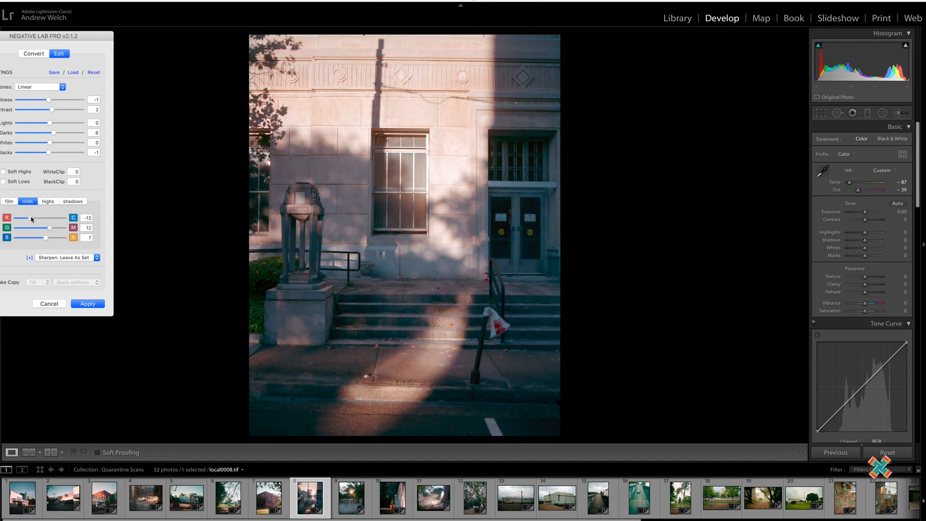
pyautogui.moveTo(37, 218); pyautogui.dragTo(53, 232)
# Try a contrast of 1 and a small midtone green adjustment on the stone building photo, and undo the edits
pyautogui.moveTo(52, 112); pyautogui.dragTo(51, 110)
pyautogui.click(50, 88)
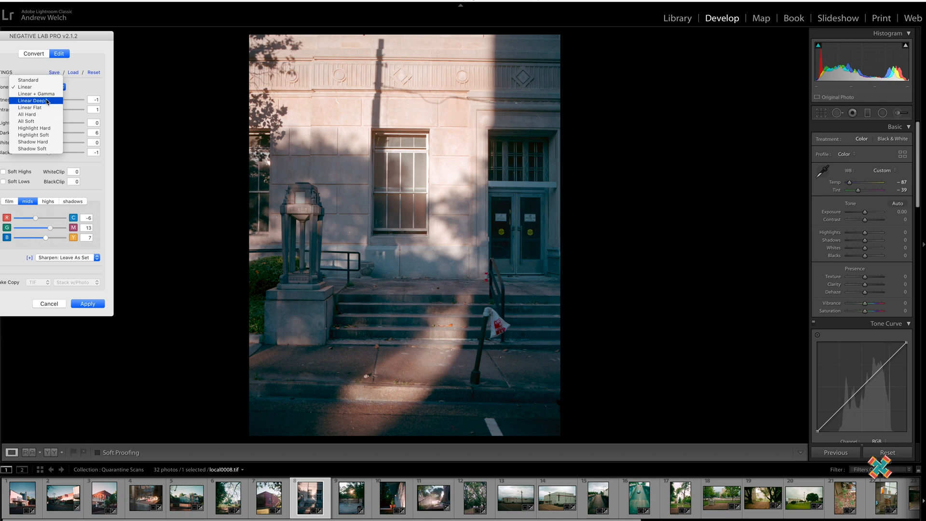
pyautogui.click(83, 85)
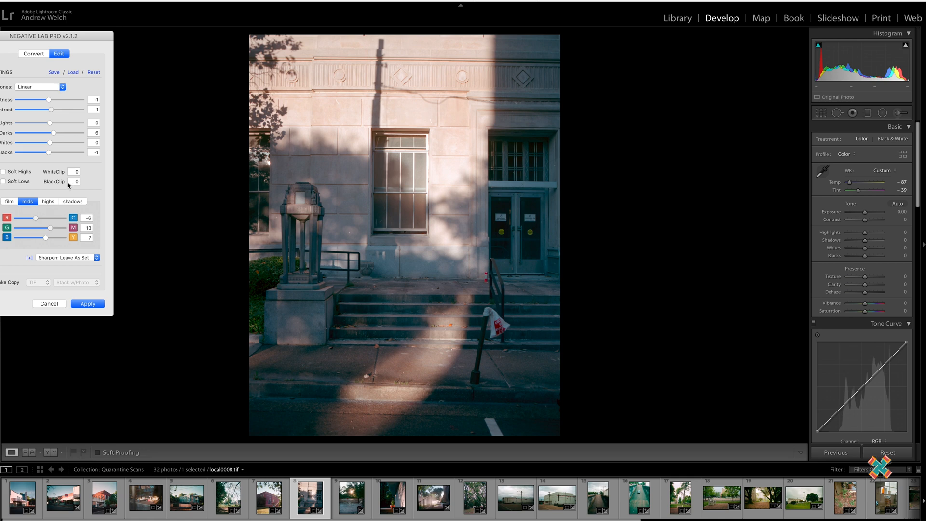
pyautogui.moveTo(52, 229); pyautogui.dragTo(53, 229)
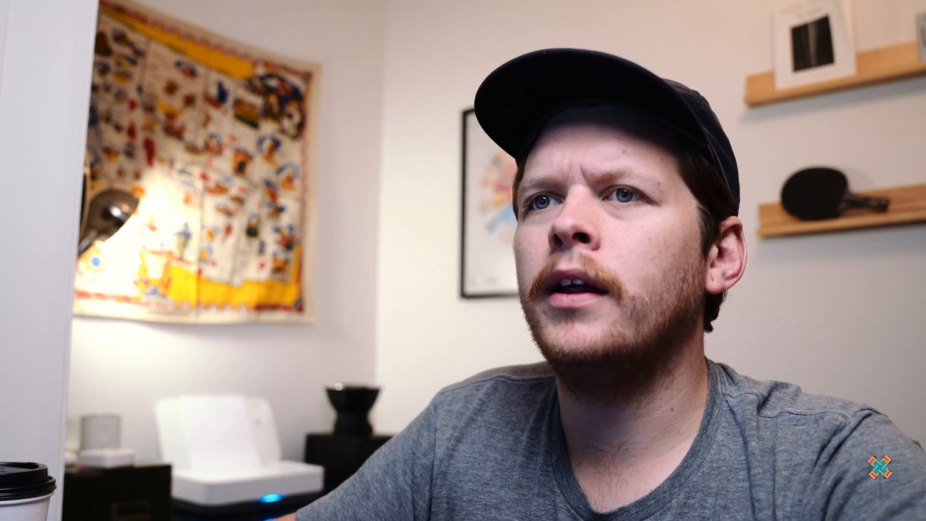
pyautogui.press('super+z')
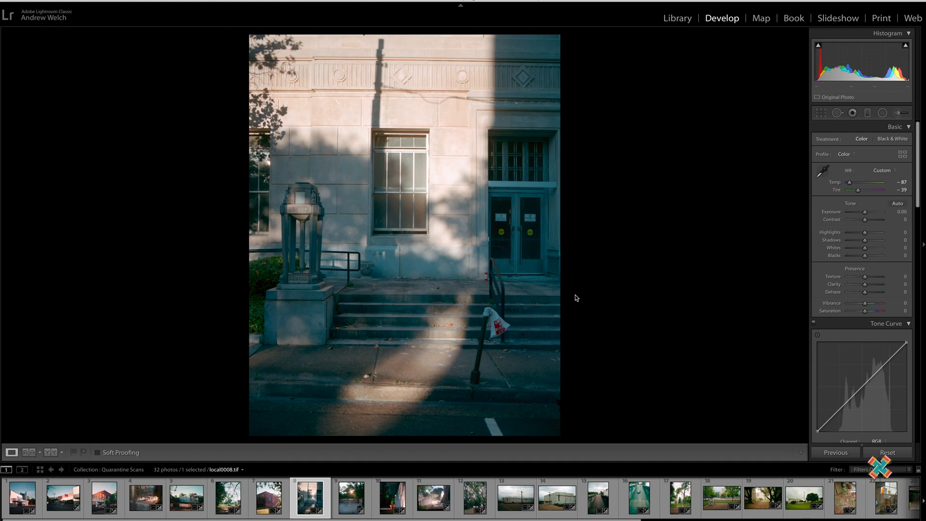
# Straighten the stone building photo's crop to an angle of -0.16
pyautogui.press('r')
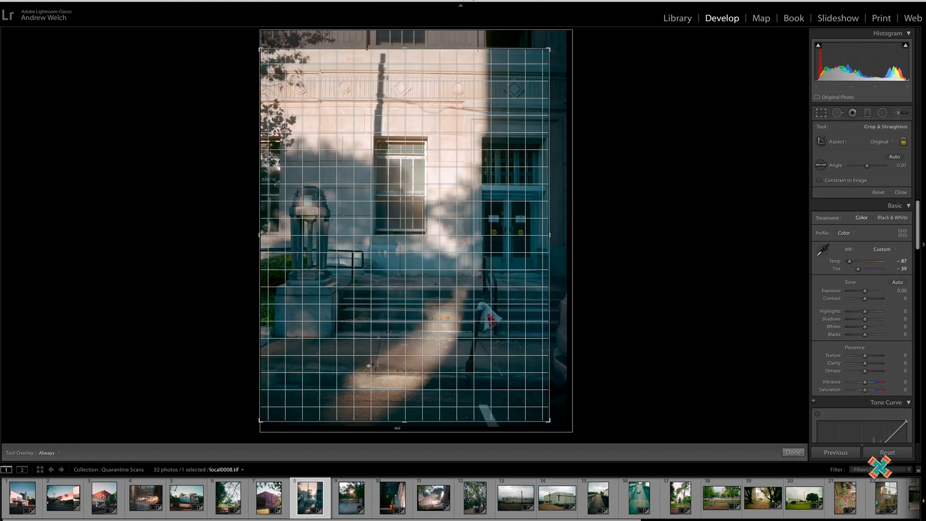
pyautogui.moveTo(248, 145); pyautogui.dragTo(248, 148)
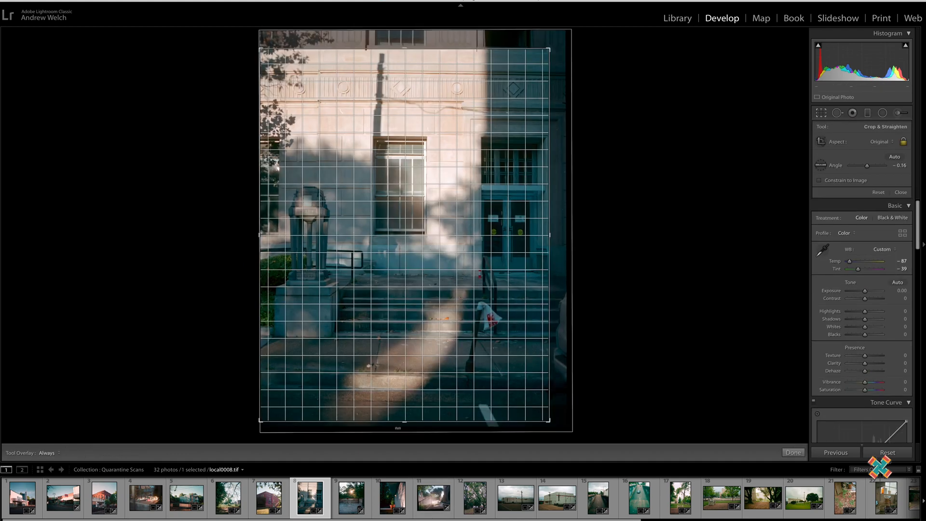
pyautogui.press('Return')
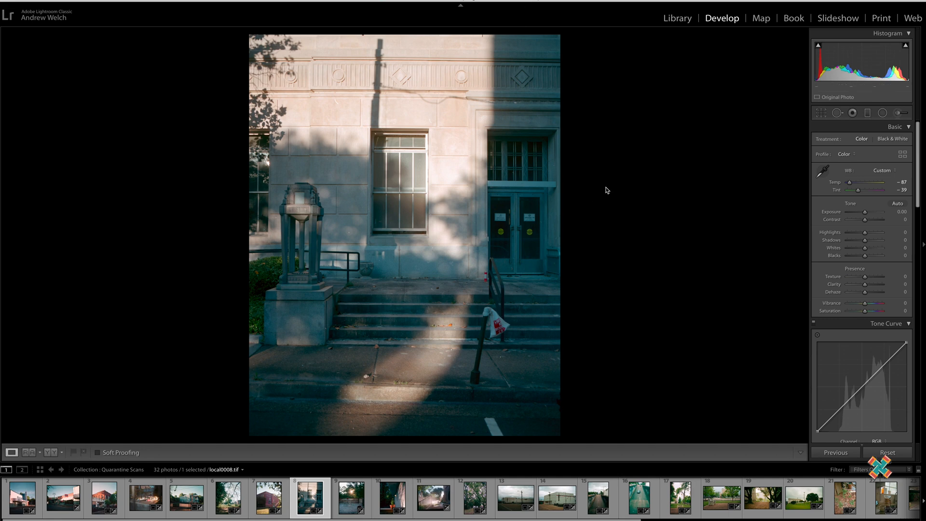
# Try a white background around the stone building photo and switch the background back to black
pyautogui.rightClick(631, 160)
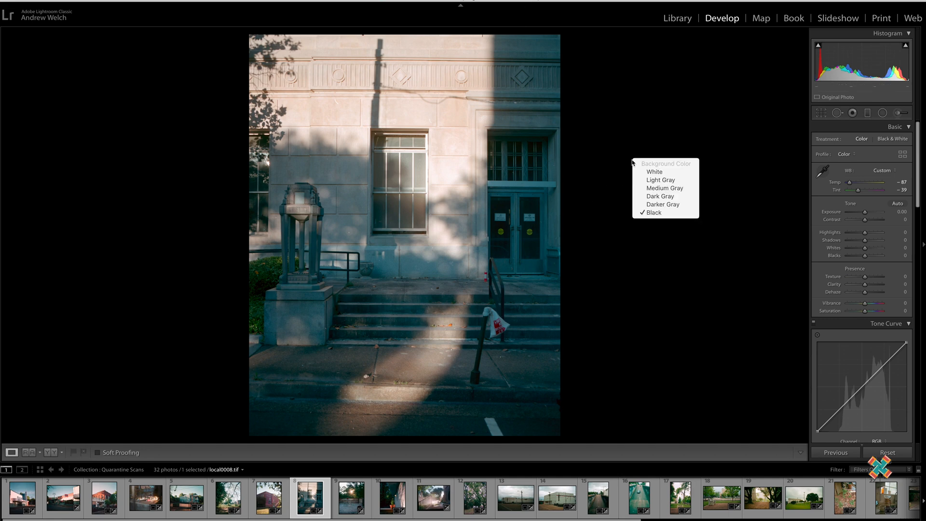
pyautogui.click(689, 173)
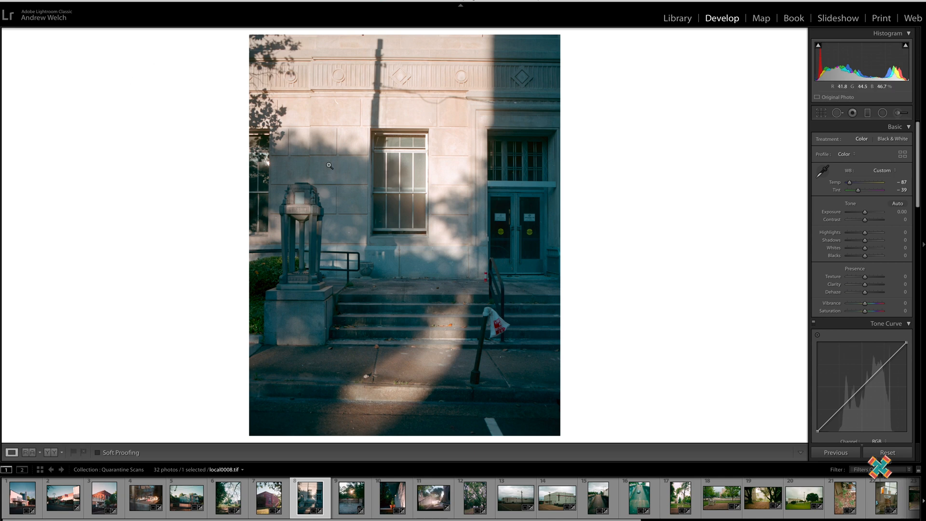
pyautogui.rightClick(685, 212)
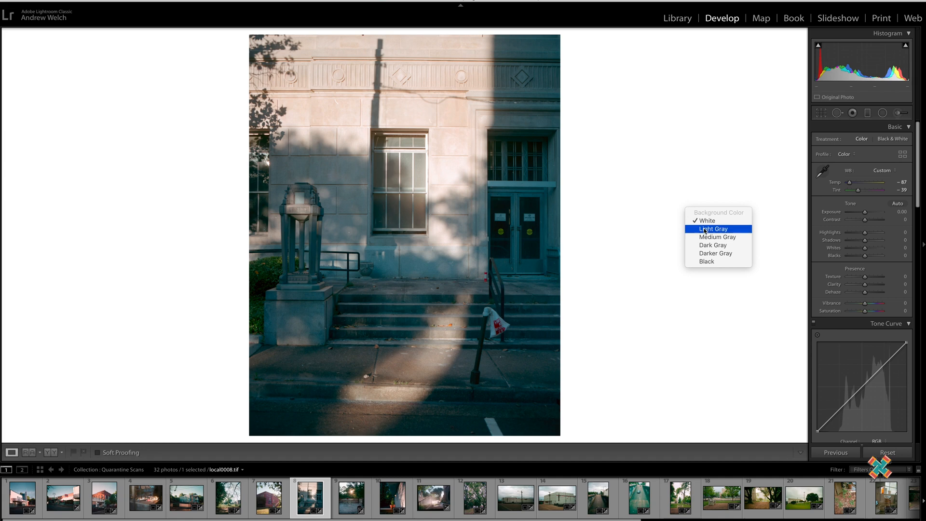
pyautogui.click(699, 260)
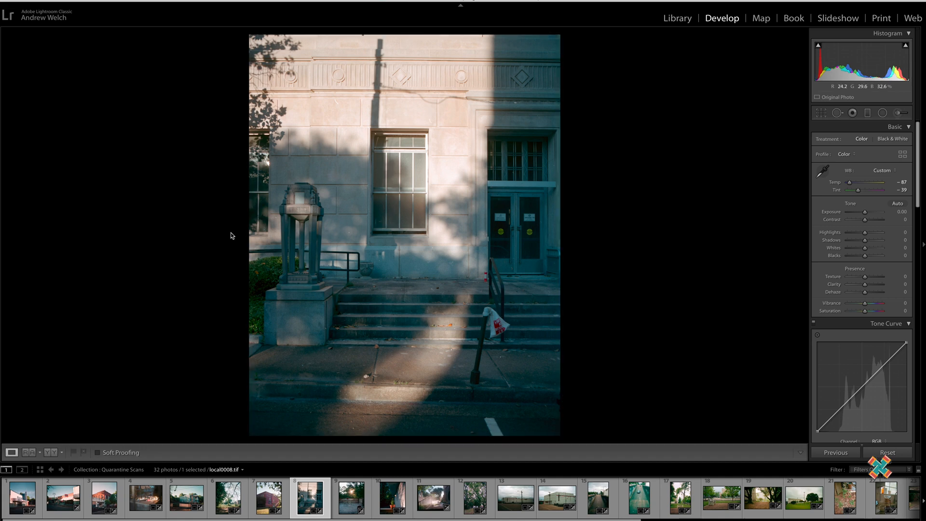
# On the photo of the deck with the red wagon, set the brightness to 25 and the lights to 7 in Negative Lab Pro
pyautogui.press('Right')
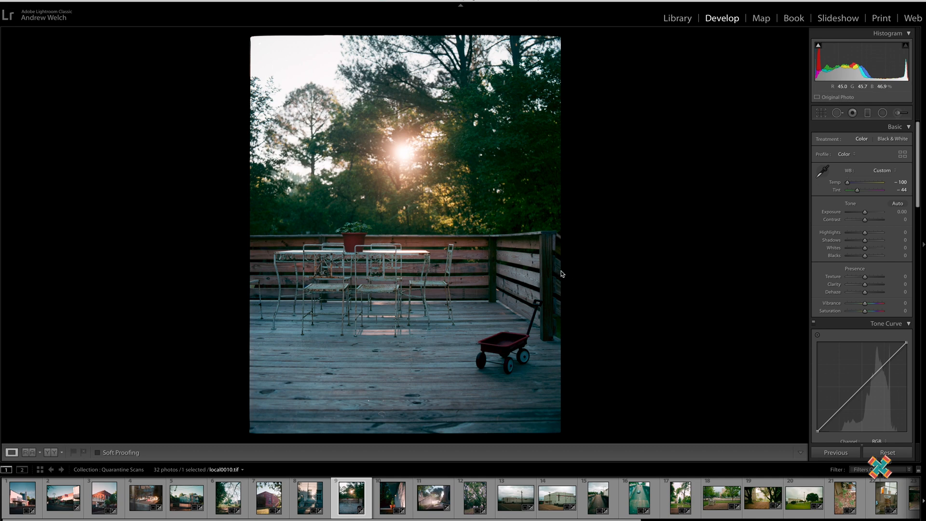
pyautogui.press('super+shift+n')
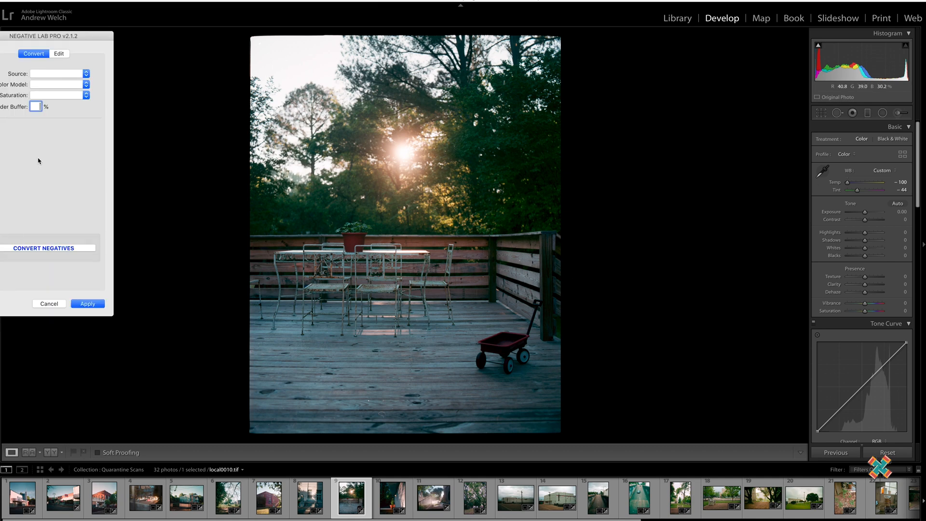
pyautogui.moveTo(76, 102); pyautogui.dragTo(80, 104)
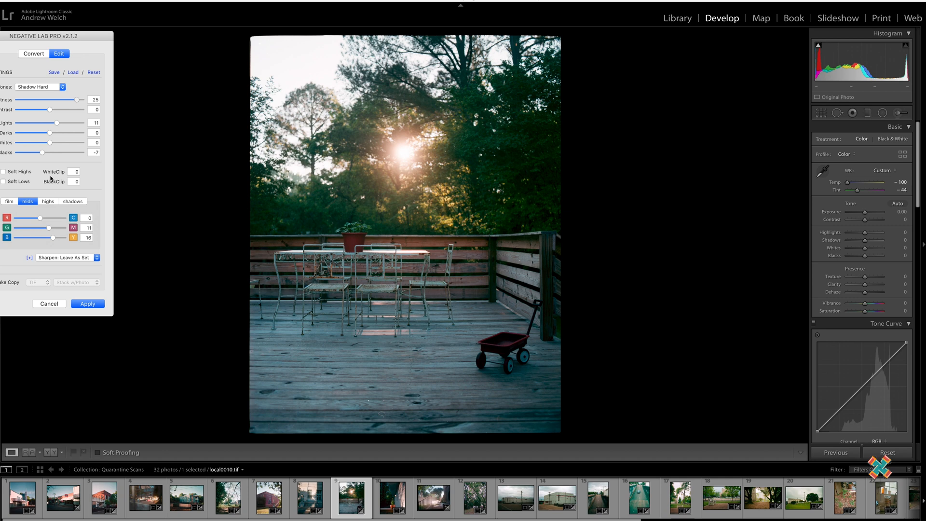
pyautogui.moveTo(59, 124); pyautogui.dragTo(56, 126)
# Set the deck photo's shadows to red -1, its darks to 10 and its whites to -1, and apply the edits
pyautogui.click(72, 201)
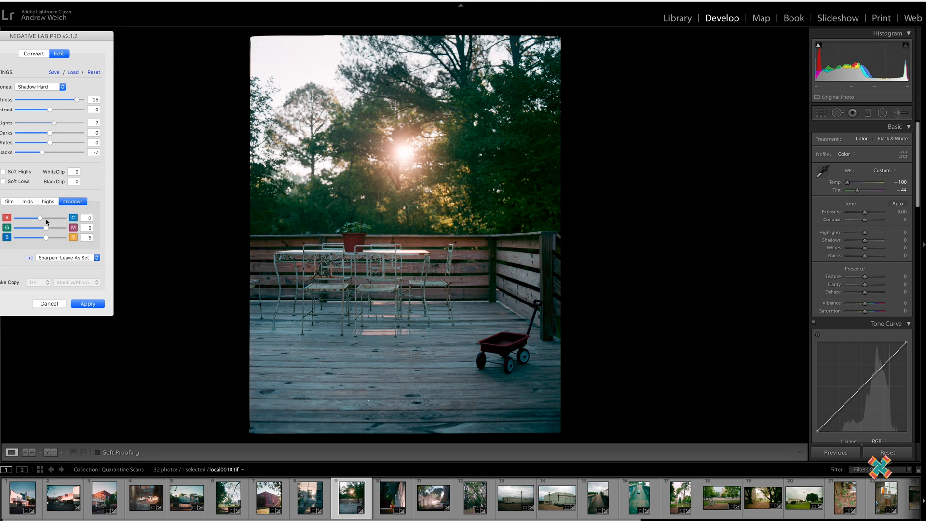
pyautogui.moveTo(43, 221); pyautogui.dragTo(45, 229)
pyautogui.moveTo(50, 144); pyautogui.dragTo(55, 133)
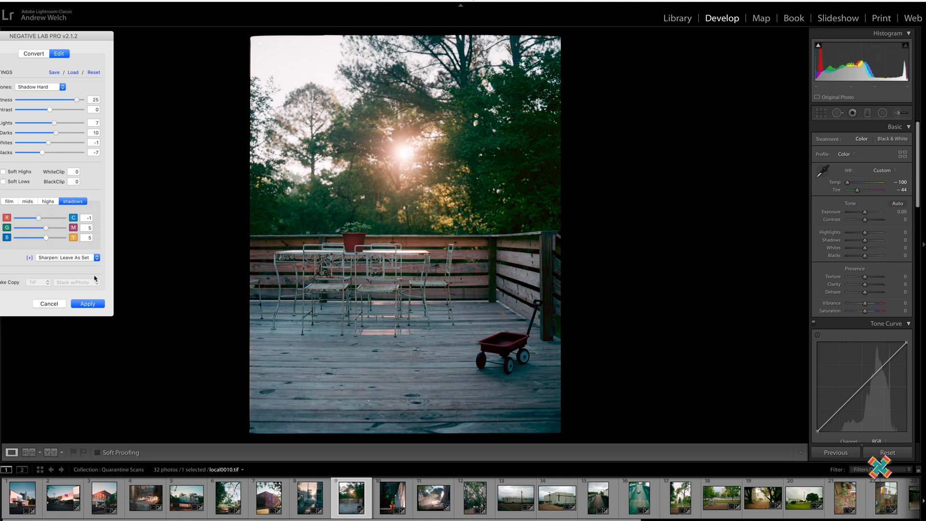
pyautogui.click(88, 303)
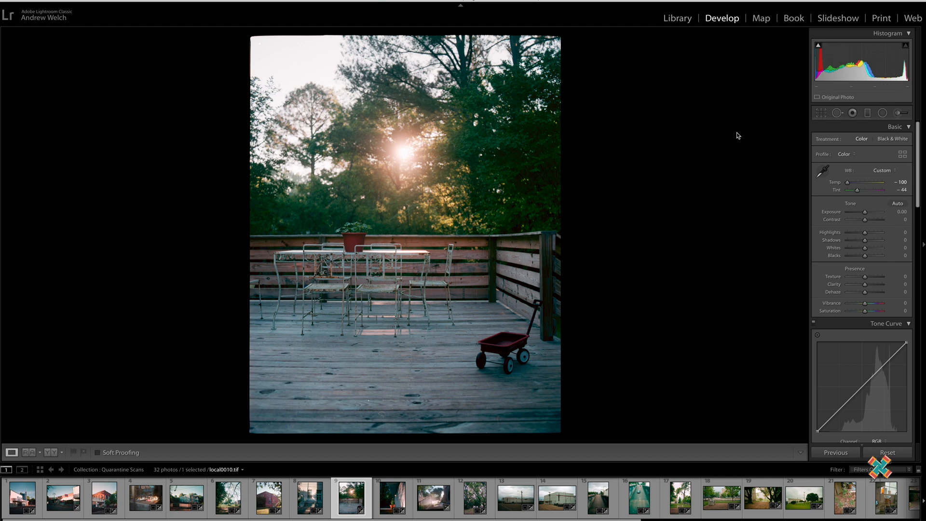
# Reopen the deck photo in Negative Lab Pro, raise the darks to 19 and apply the edits
pyautogui.press('super+n')
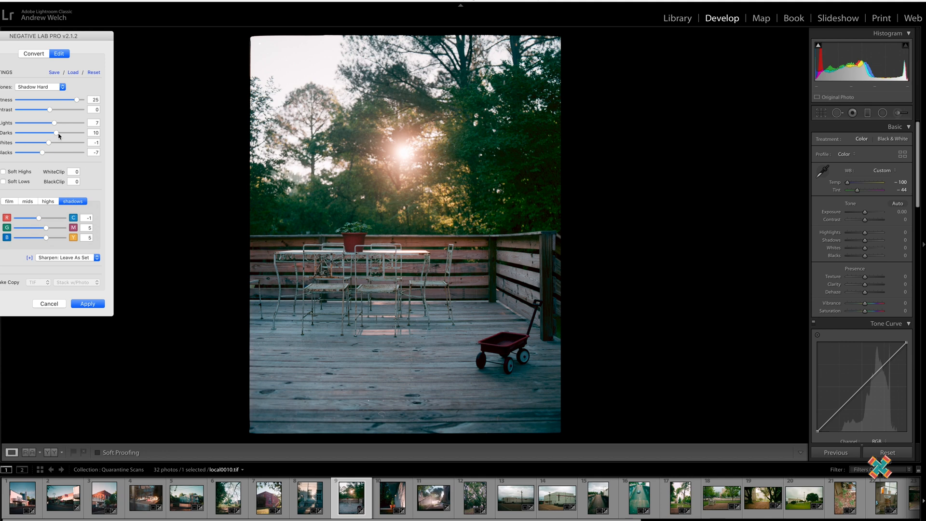
pyautogui.moveTo(59, 137)
pyautogui.mouseDown()
pyautogui.moveTo(74, 137)
pyautogui.moveTo(65, 137)
pyautogui.mouseUp()
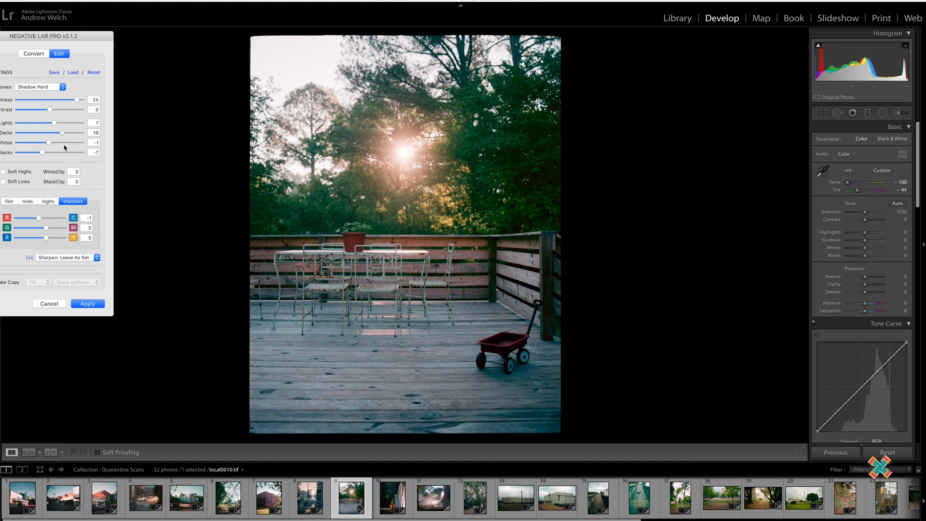
pyautogui.click(82, 303)
pyautogui.click(83, 304)
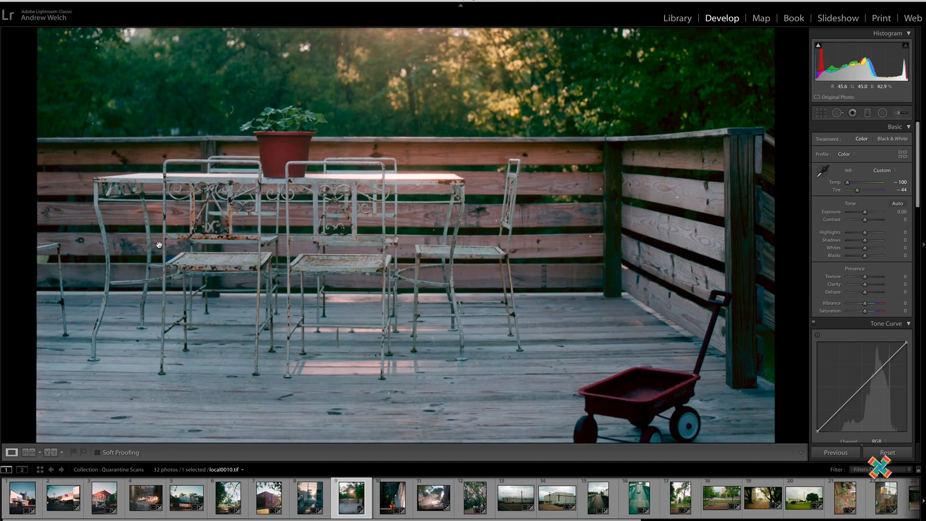
pyautogui.moveTo(245, 217); pyautogui.dragTo(391, 385)
pyautogui.moveTo(322, 304); pyautogui.dragTo(345, 67)
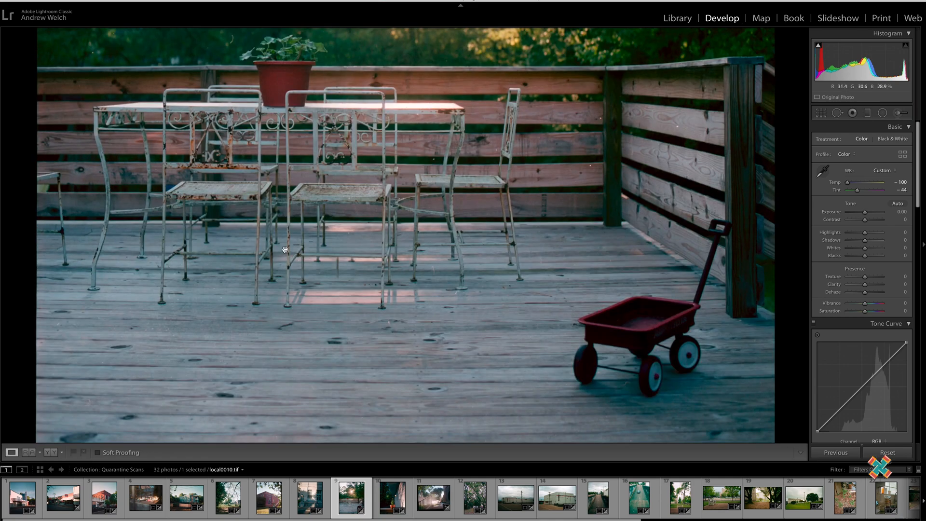
pyautogui.click(289, 239)
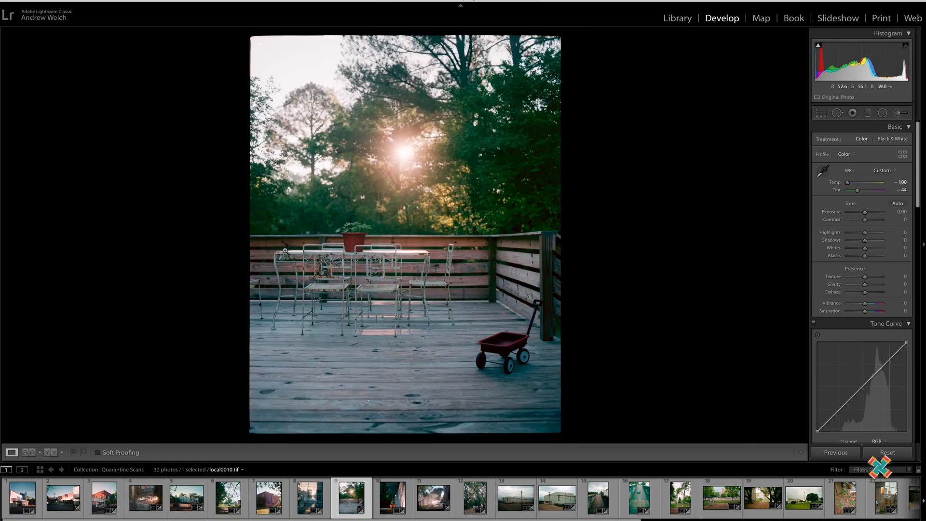
# On the potted plant photo, set the shadows' red to 5 and the highs' blue to 10 in Negative Lab Pro, and apply the edits
pyautogui.click(386, 495)
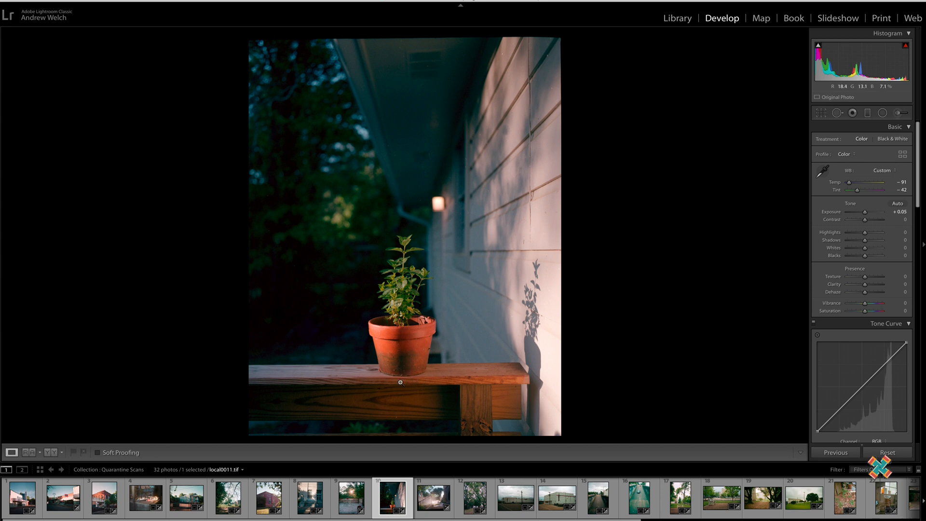
pyautogui.hotkey('ctrl', 'n')
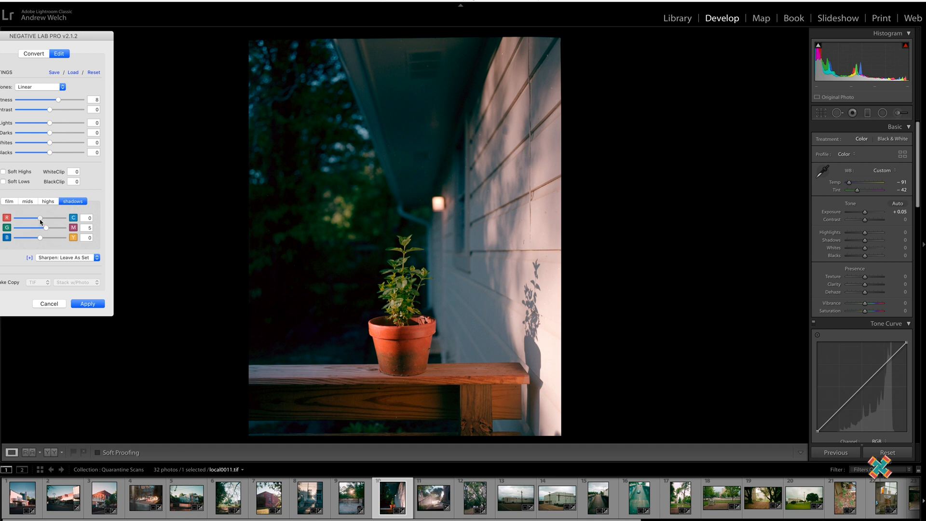
pyautogui.moveTo(41, 222)
pyautogui.mouseDown()
pyautogui.moveTo(60, 222)
pyautogui.moveTo(48, 223)
pyautogui.mouseUp()
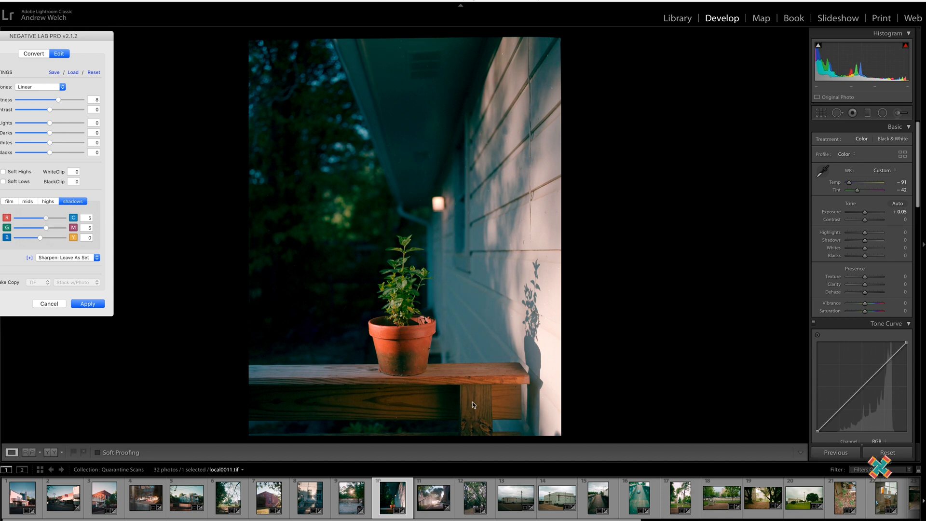
pyautogui.moveTo(41, 240); pyautogui.dragTo(42, 240)
pyautogui.click(48, 202)
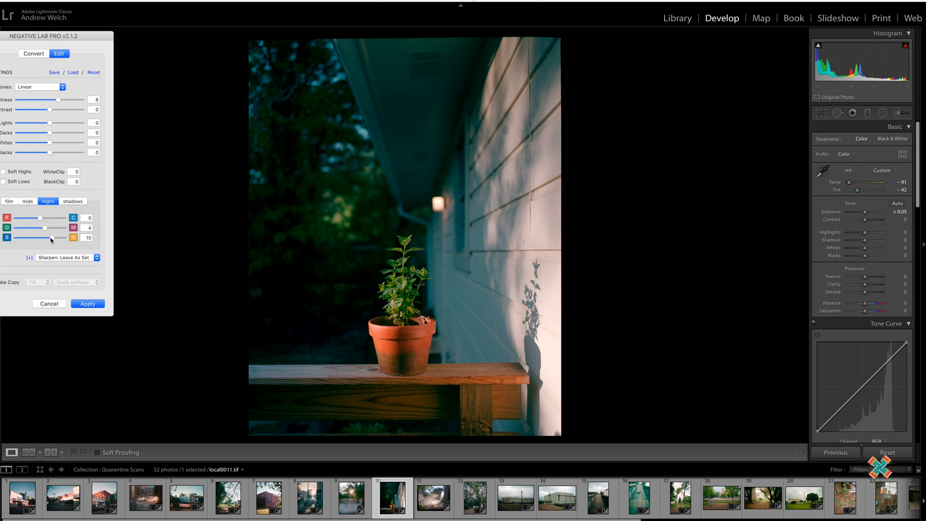
pyautogui.moveTo(44, 238); pyautogui.dragTo(53, 238)
pyautogui.click(92, 305)
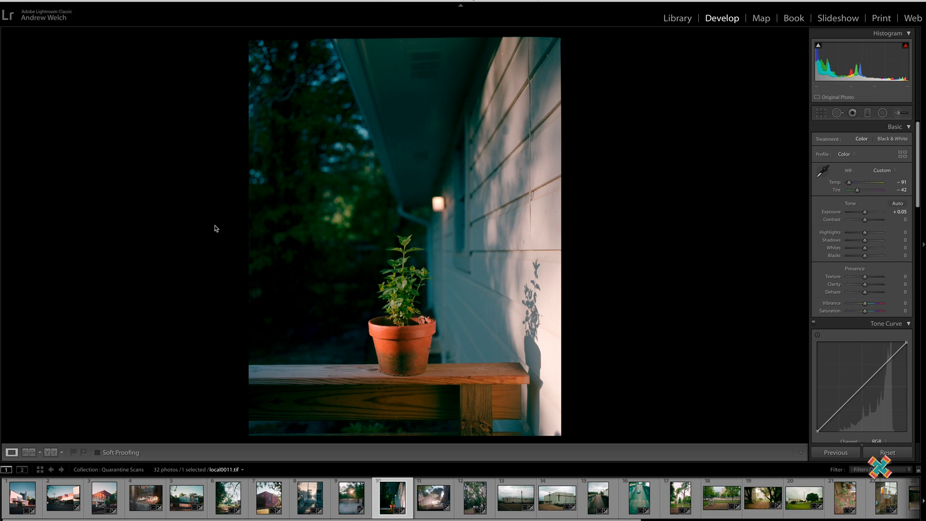
# Crop the sprinkler photo to trim off the black scan borders and set its contrast to +6
pyautogui.press('Right')
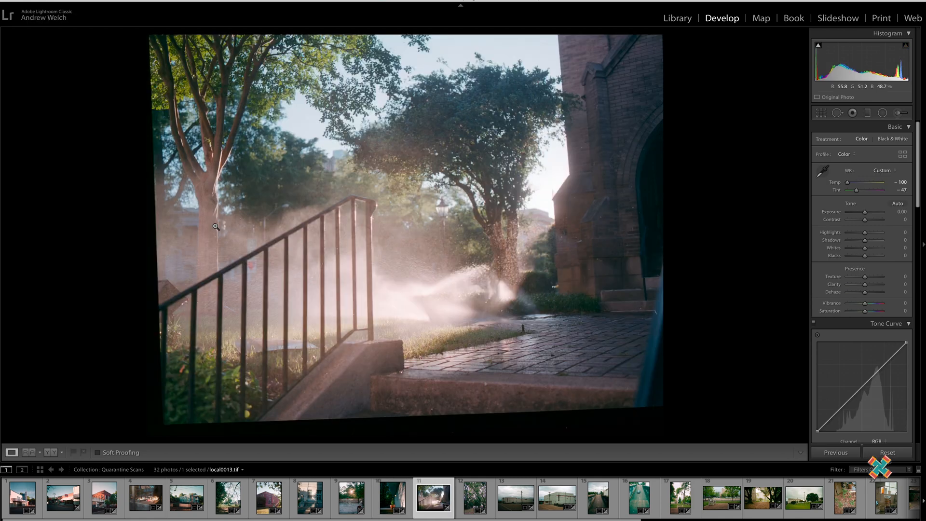
pyautogui.press('r')
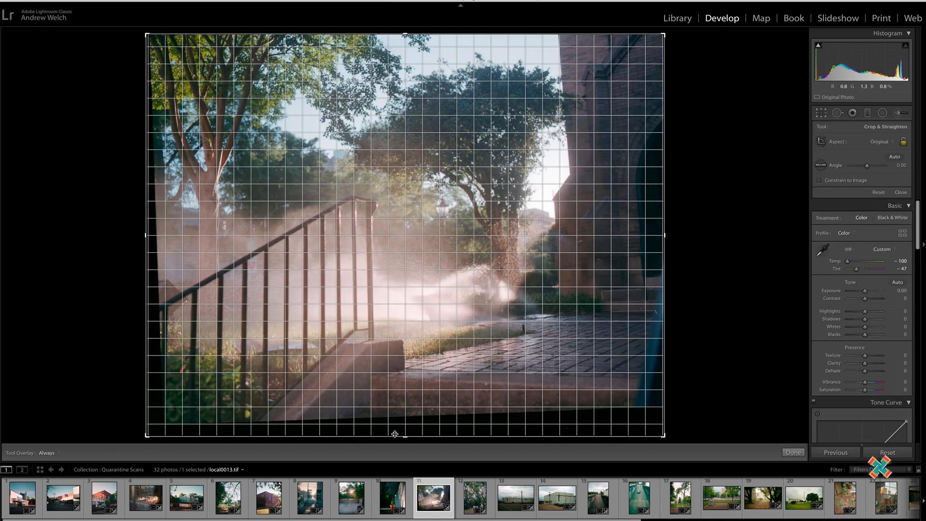
pyautogui.press('r')
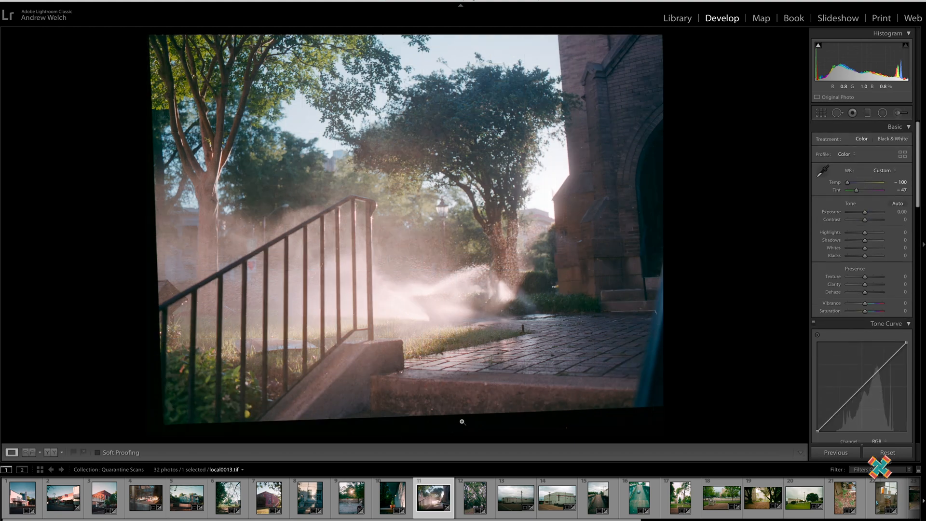
pyautogui.press('r')
pyautogui.moveTo(391, 436); pyautogui.dragTo(391, 418)
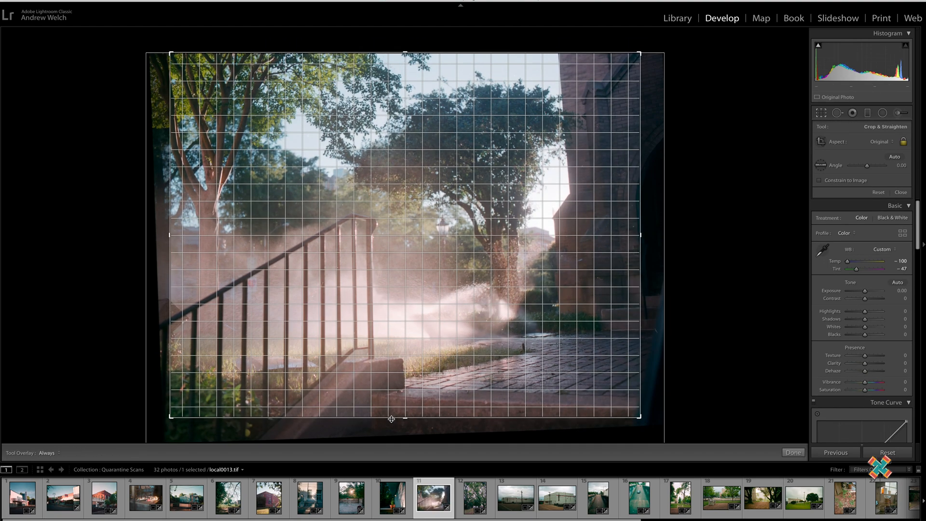
pyautogui.moveTo(394, 289); pyautogui.dragTo(393, 278)
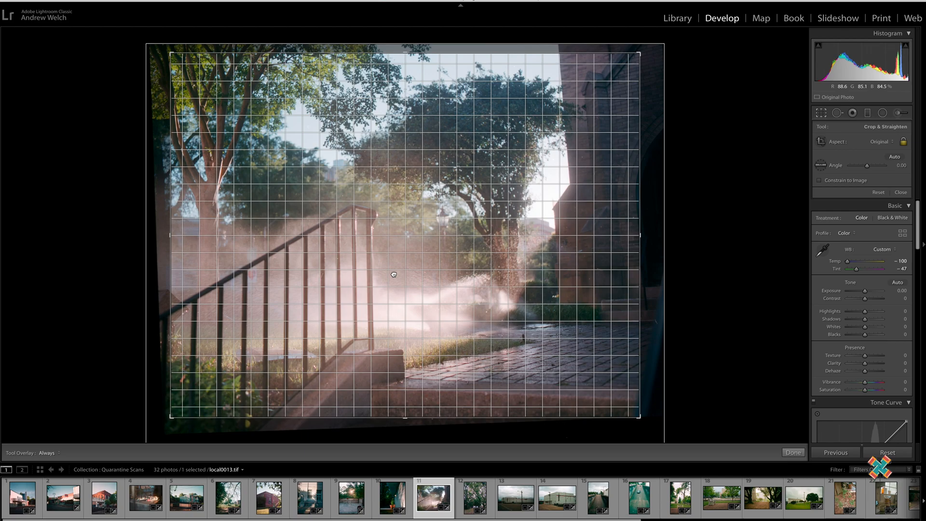
pyautogui.moveTo(399, 423); pyautogui.dragTo(400, 431)
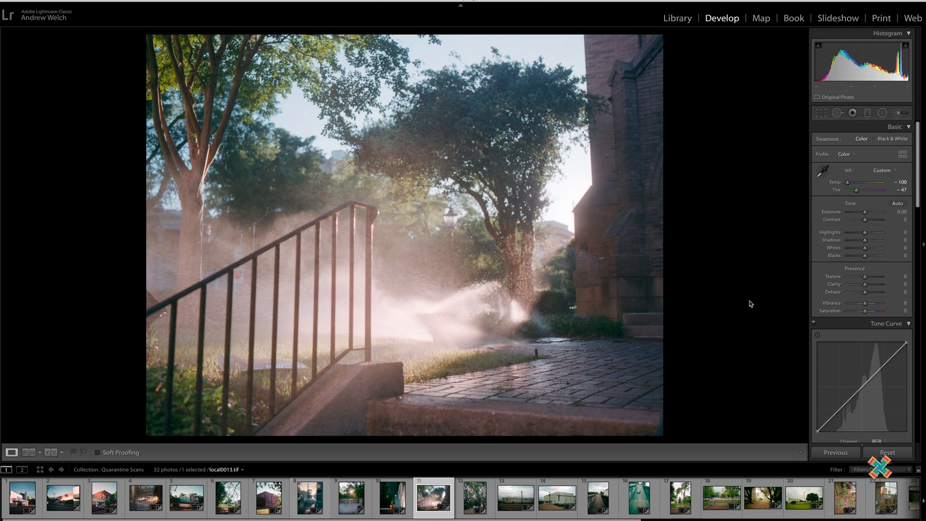
pyautogui.moveTo(864, 220); pyautogui.dragTo(867, 222)
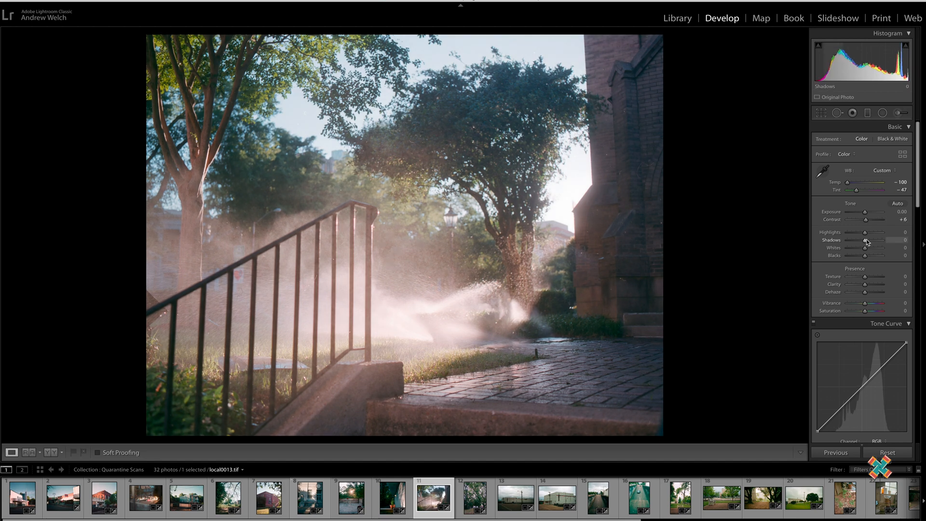
# On the photo of the large trees, lower the blacks, raise the brightness and adjust the shadow color in Negative Lab Pro, and apply the edits
pyautogui.press('Right')
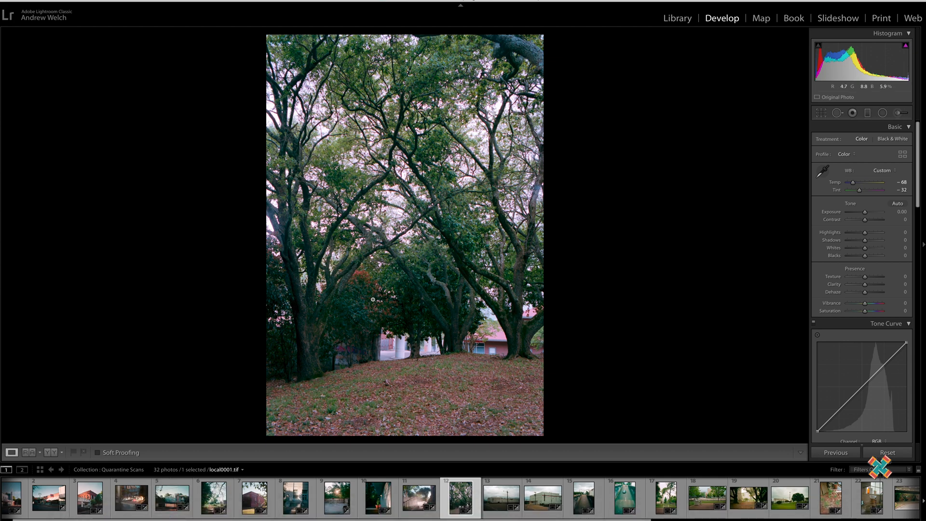
pyautogui.press('super+n')
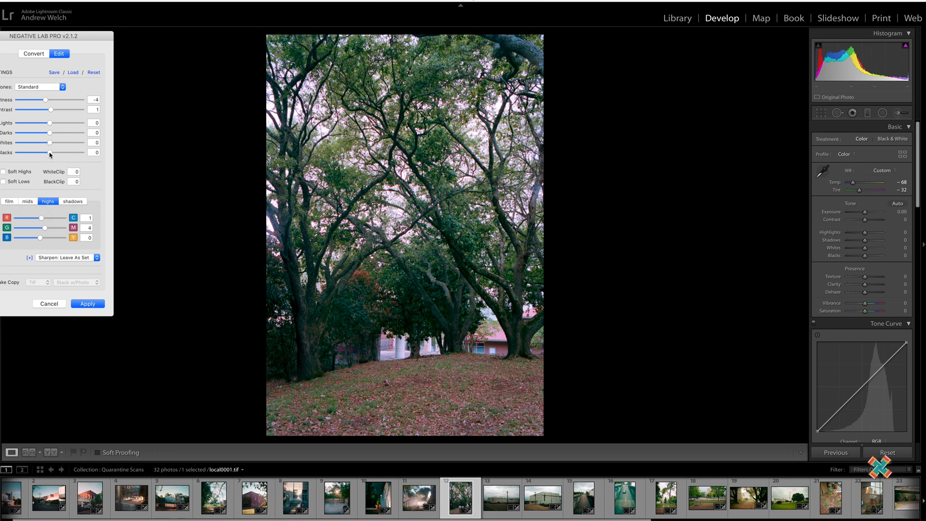
pyautogui.moveTo(47, 229)
pyautogui.mouseDown()
pyautogui.moveTo(58, 229)
pyautogui.moveTo(45, 229)
pyautogui.mouseUp()
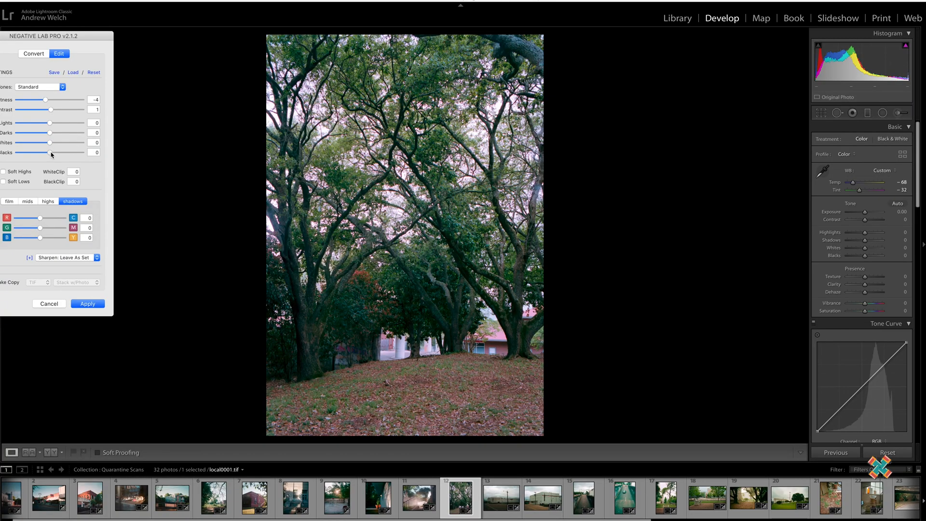
pyautogui.moveTo(53, 153); pyautogui.dragTo(45, 156)
pyautogui.moveTo(46, 102)
pyautogui.mouseDown()
pyautogui.moveTo(69, 100)
pyautogui.moveTo(54, 100)
pyautogui.mouseUp()
pyautogui.moveTo(41, 231); pyautogui.dragTo(45, 239)
pyautogui.click(94, 304)
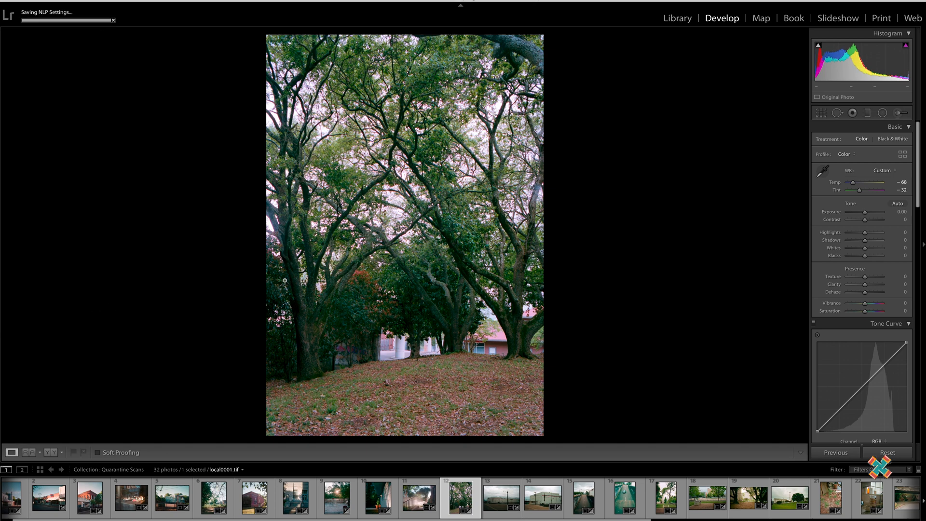
# Try a white background around the tree photo and switch the background back to black
pyautogui.rightClick(153, 186)
pyautogui.click(188, 198)
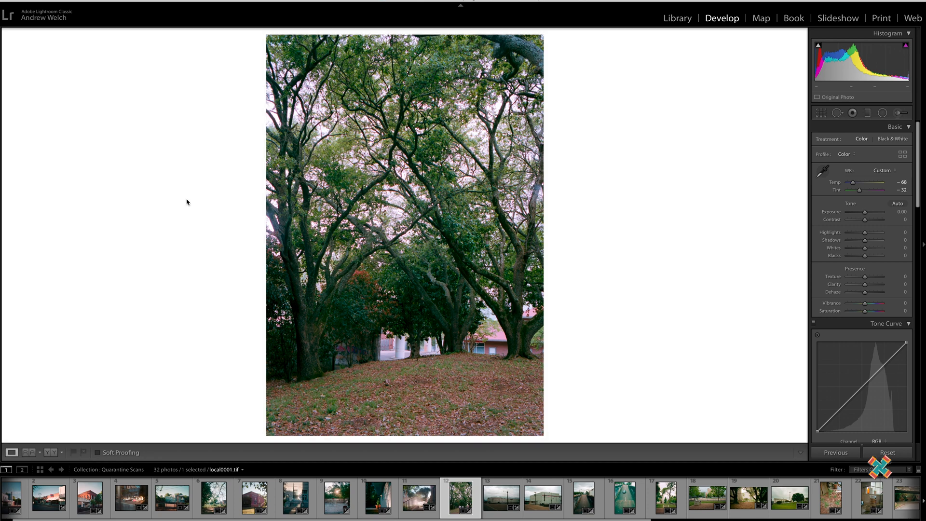
pyautogui.rightClick(136, 177)
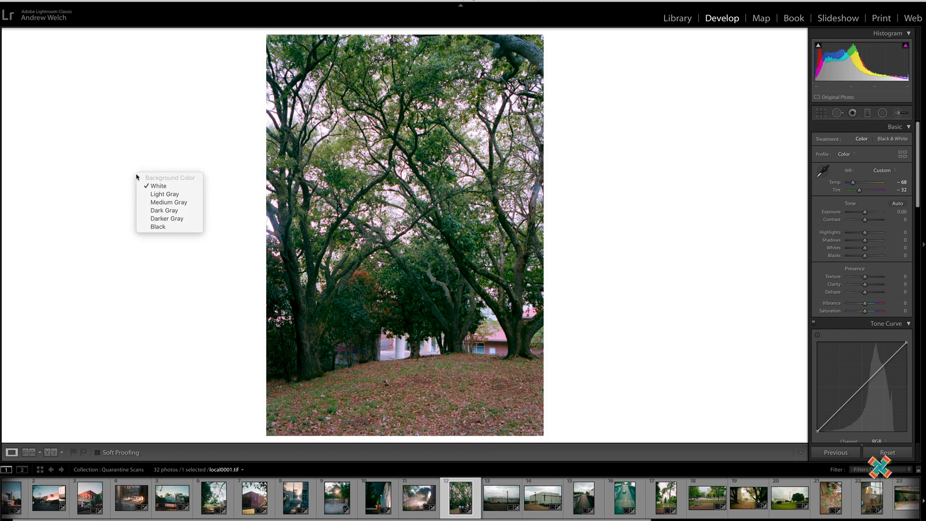
pyautogui.click(152, 226)
# Flip the portrait photo of the road between two concrete walls horizontally
pyautogui.press('Right')
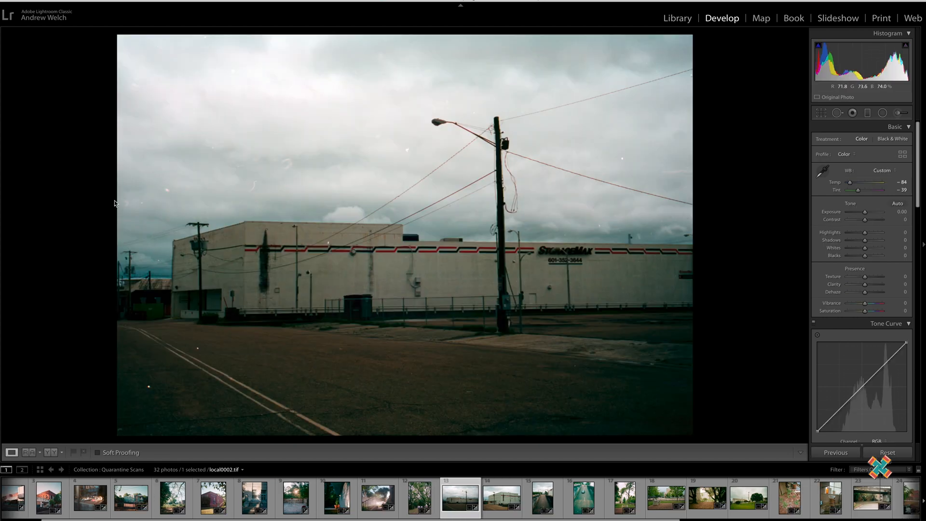
pyautogui.press('Right')
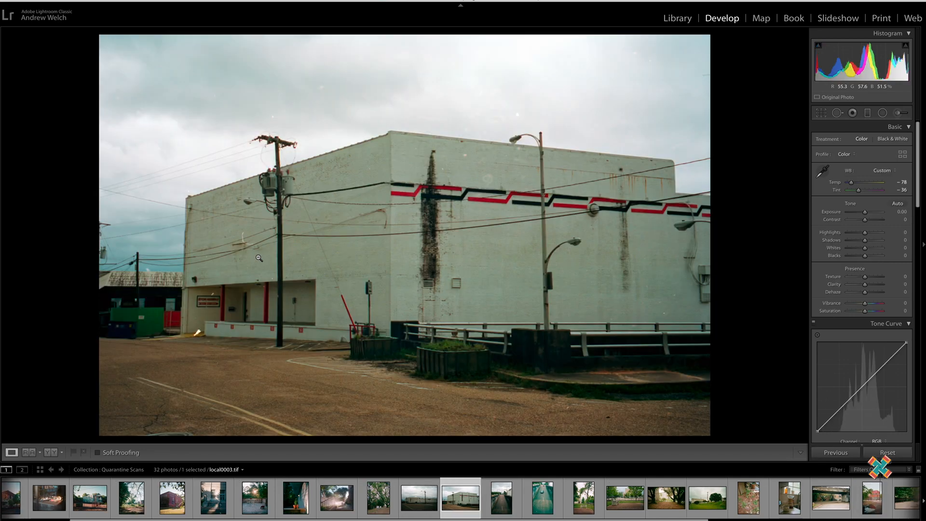
pyautogui.press('Right')
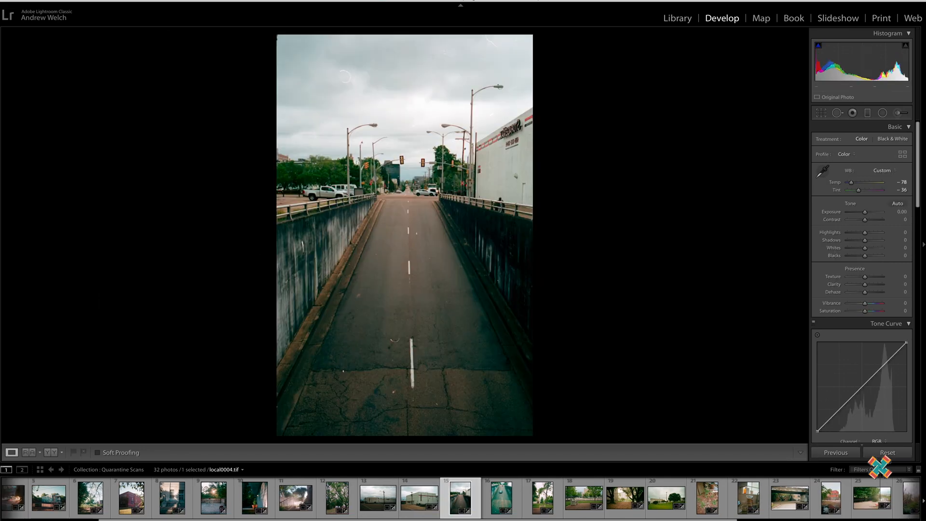
pyautogui.click(129, 0)
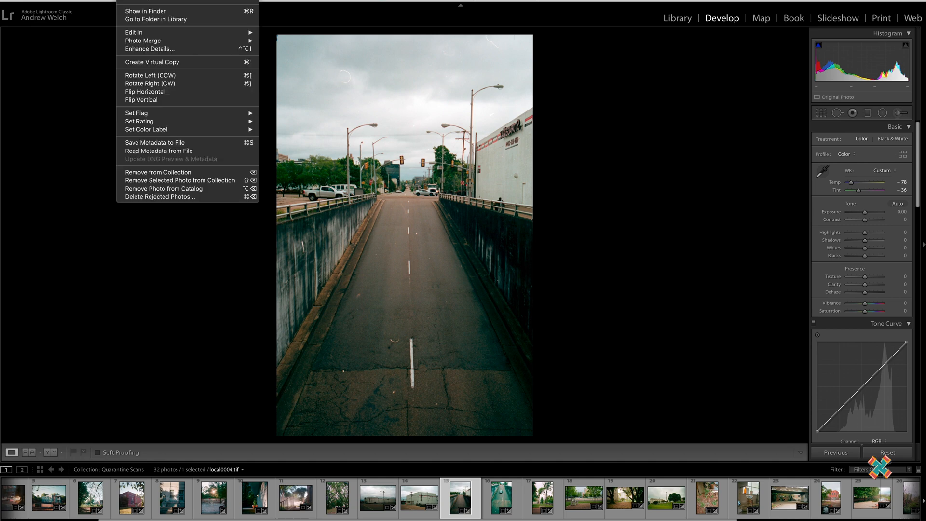
pyautogui.click(183, 92)
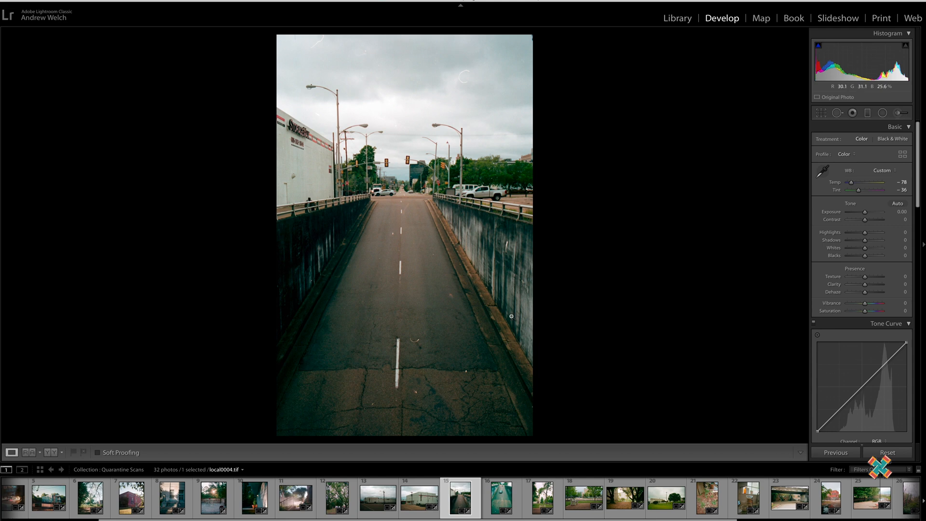
# Clone out the curved hair on the asphalt beside the nearest white lane line of the road photo
pyautogui.click(433, 385)
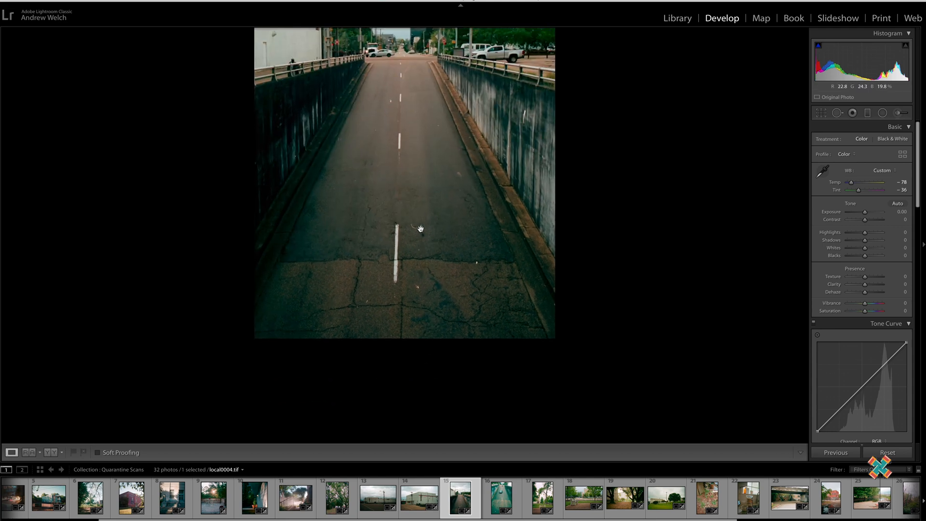
pyautogui.press('q')
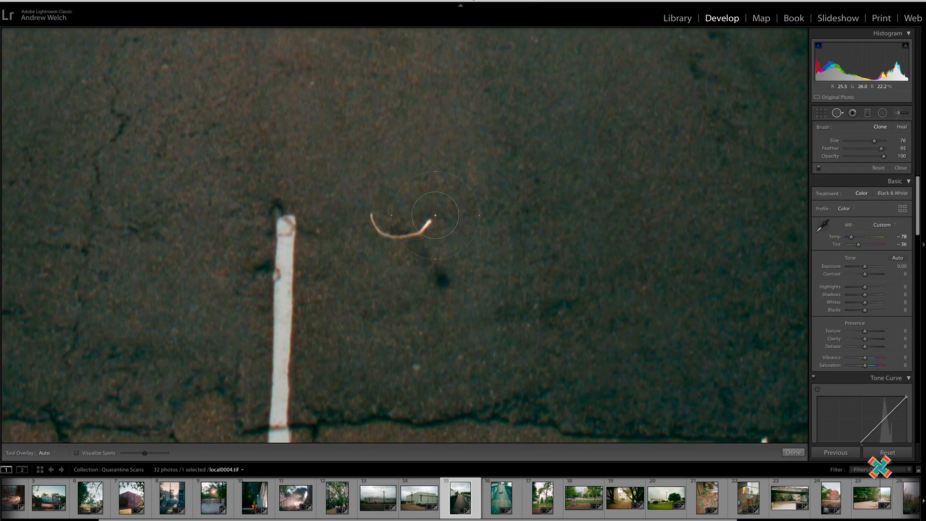
pyautogui.scroll(3, 435, 215)
pyautogui.moveTo(433, 218); pyautogui.dragTo(392, 235)
pyautogui.press('z')
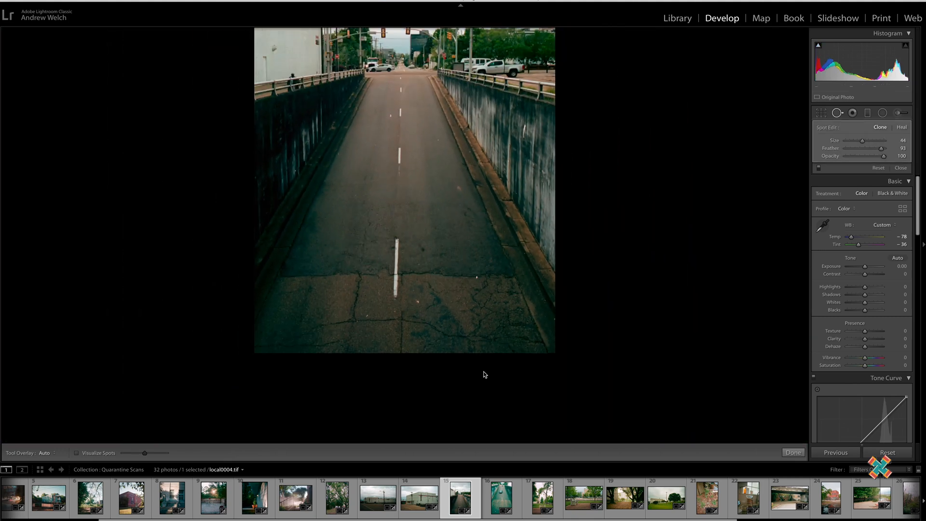
# Clone out three light specks on the lower pavement of the road photo and delete the stray spot placed at the railing
pyautogui.click(477, 276)
pyautogui.scroll(6, 420, 299)
pyautogui.click(417, 301)
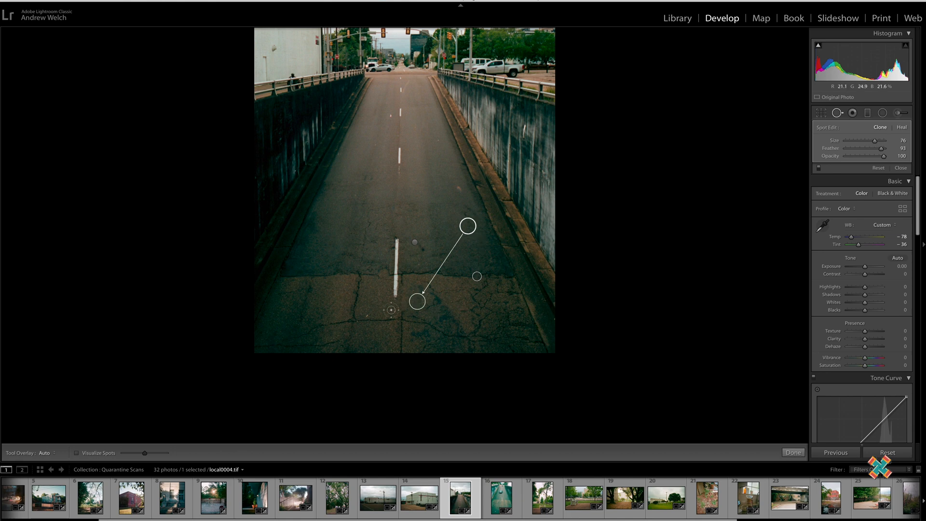
pyautogui.click(367, 317)
pyautogui.press('z')
pyautogui.press('z')
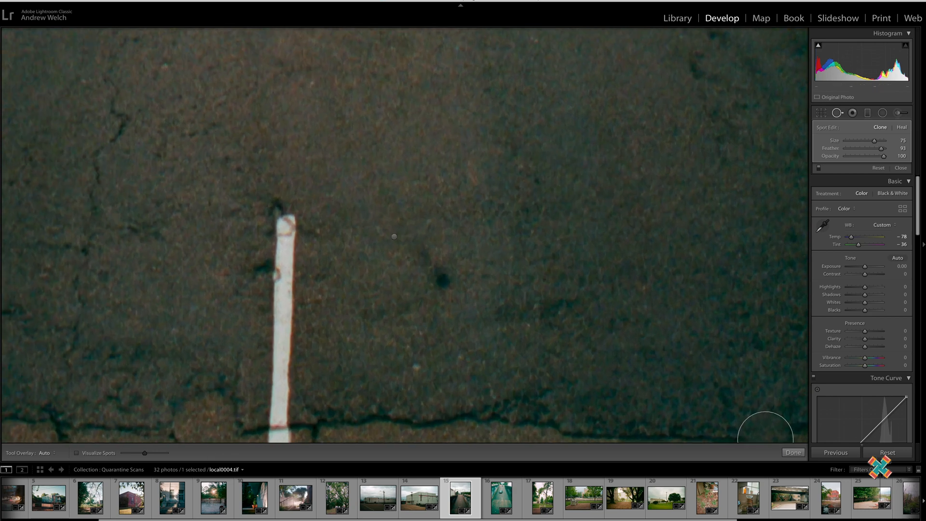
pyautogui.press('z')
pyautogui.click(273, 98)
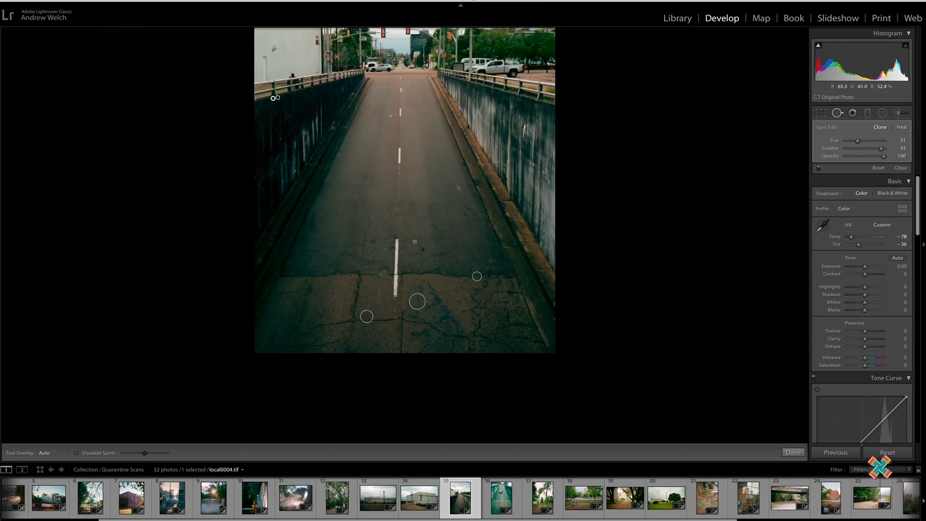
pyautogui.press('Delete')
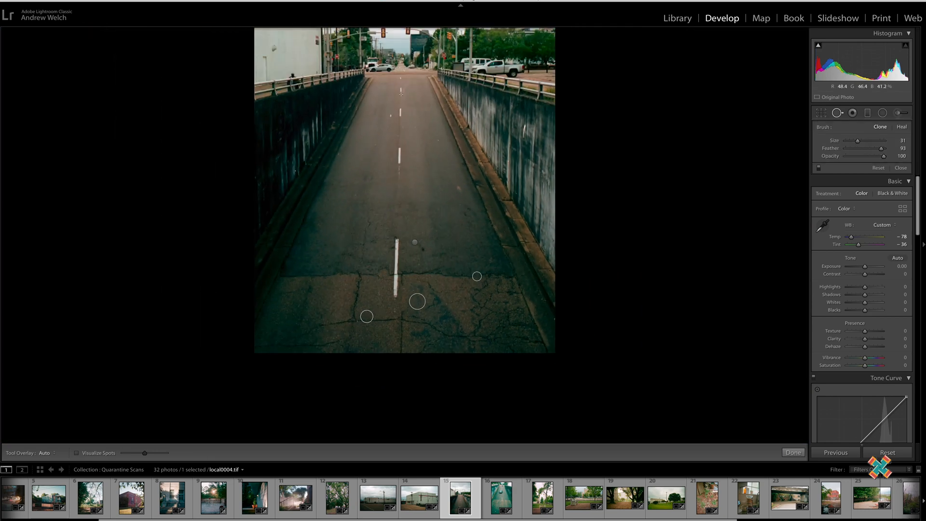
# Adjust the red, green and blue balance of the road photo's shadows in Negative Lab Pro
pyautogui.press('z')
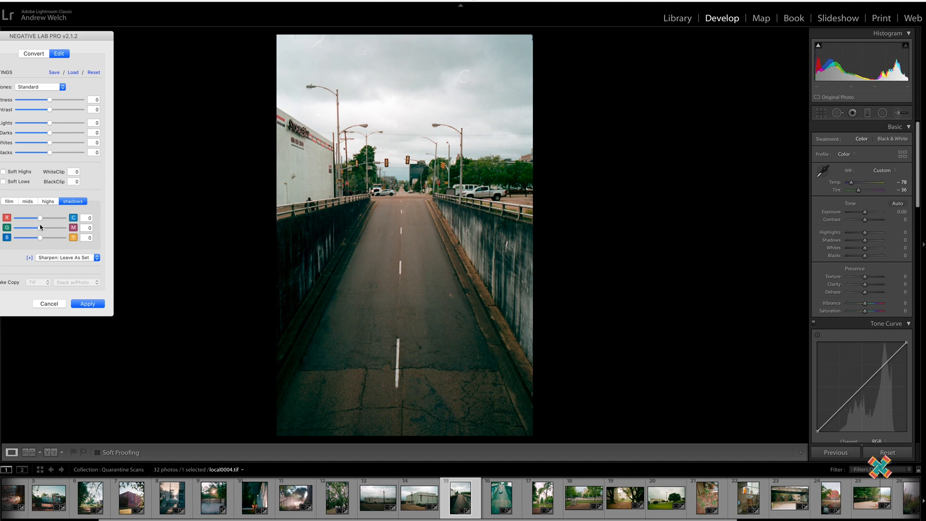
pyautogui.moveTo(43, 220)
pyautogui.mouseDown()
pyautogui.moveTo(50, 220)
pyautogui.moveTo(41, 219)
pyautogui.mouseUp()
pyautogui.moveTo(40, 228); pyautogui.dragTo(43, 227)
pyautogui.moveTo(42, 231); pyautogui.dragTo(44, 242)
# Set the red-cyan balance of the road photo's midtones to 5 and check its highlight color balance
pyautogui.click(48, 202)
pyautogui.click(30, 206)
pyautogui.moveTo(40, 218); pyautogui.dragTo(43, 219)
pyautogui.click(50, 202)
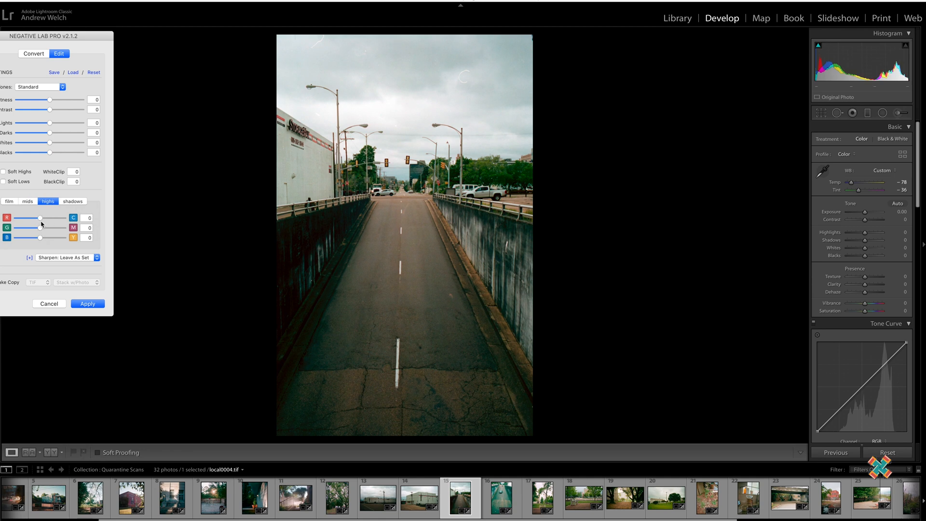
pyautogui.moveTo(41, 239)
pyautogui.mouseDown()
pyautogui.moveTo(28, 239)
pyautogui.moveTo(60, 239)
pyautogui.moveTo(41, 234)
pyautogui.mouseUp()
pyautogui.click(28, 202)
pyautogui.click(10, 202)
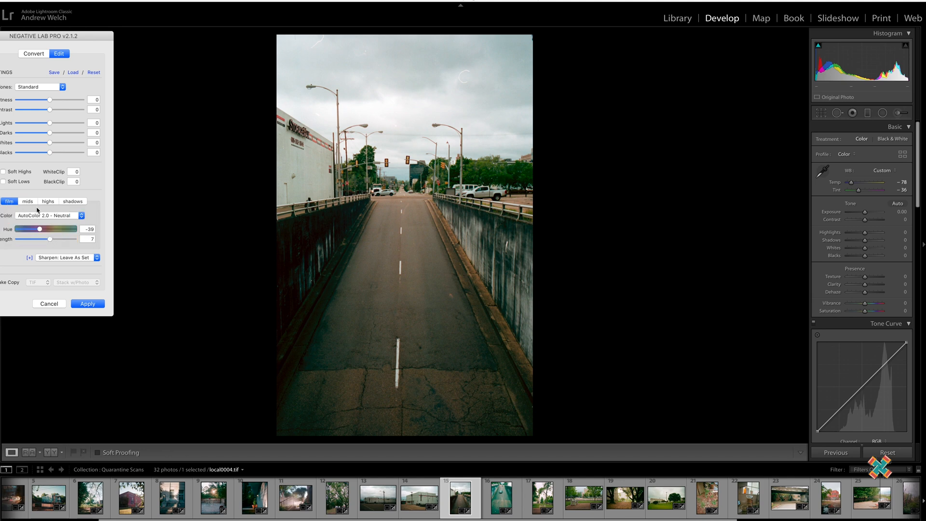
# Try the Kodak, Fuji and AutoColor 2.0 - Warming color models on the road photo and return to AutoColor 2.0 - Neutral
pyautogui.click(58, 215)
pyautogui.click(56, 249)
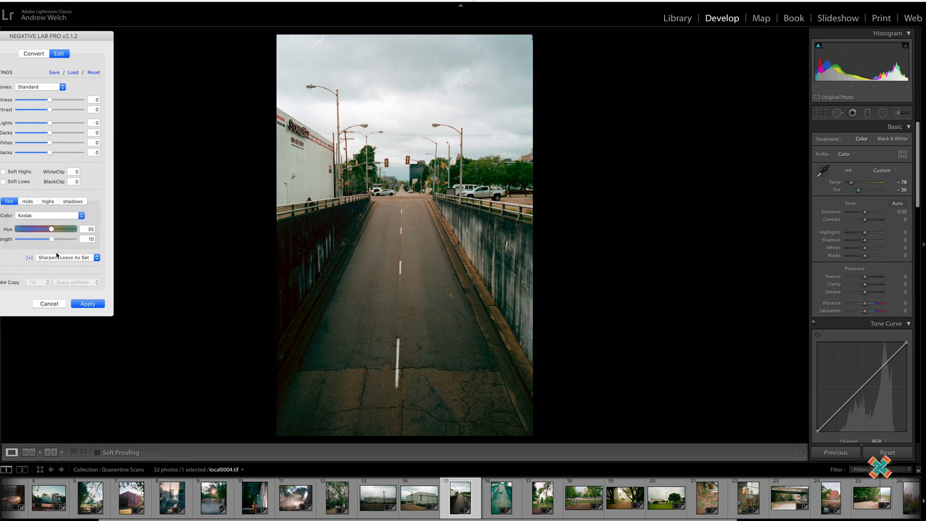
pyautogui.click(54, 215)
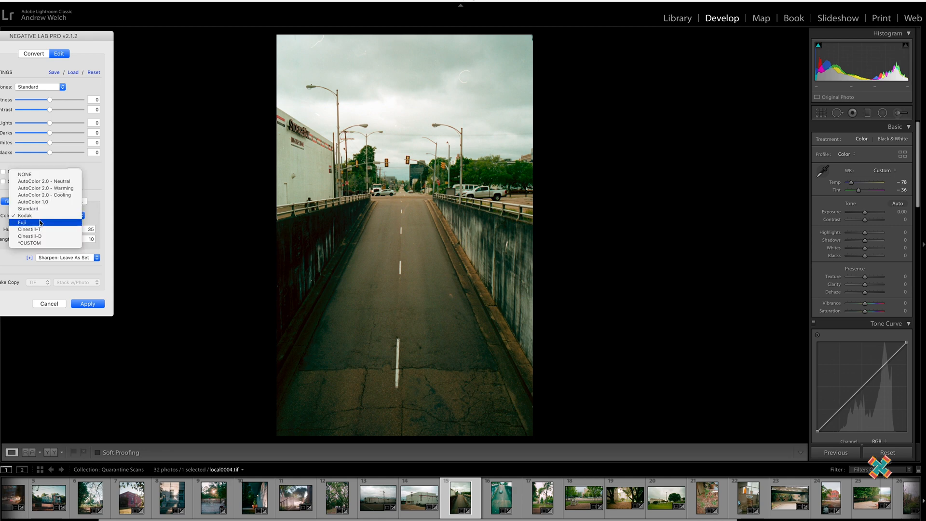
pyautogui.click(40, 222)
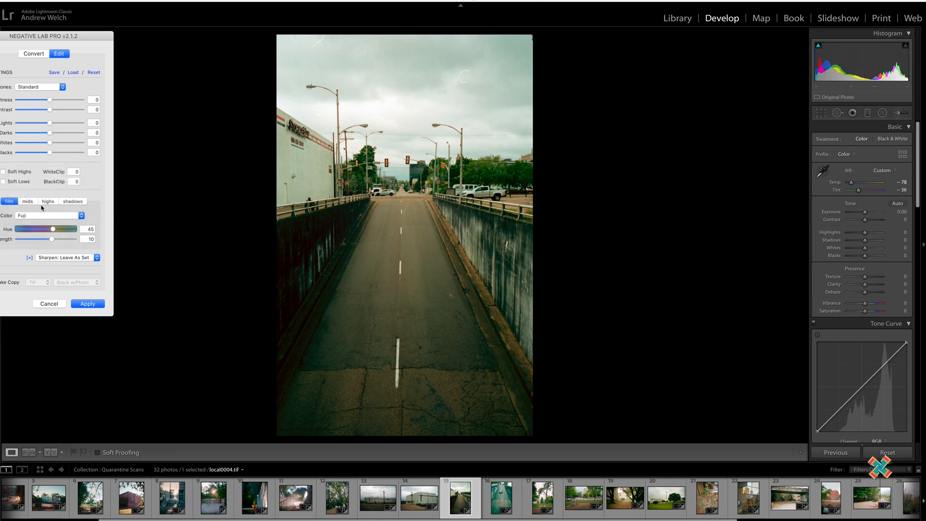
pyautogui.click(48, 201)
pyautogui.click(9, 201)
pyautogui.click(36, 218)
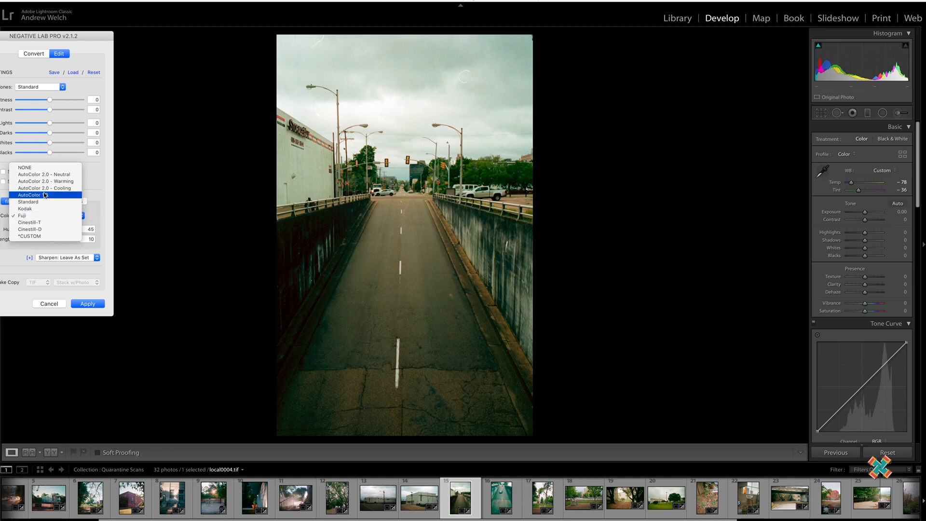
pyautogui.click(72, 182)
pyautogui.click(37, 218)
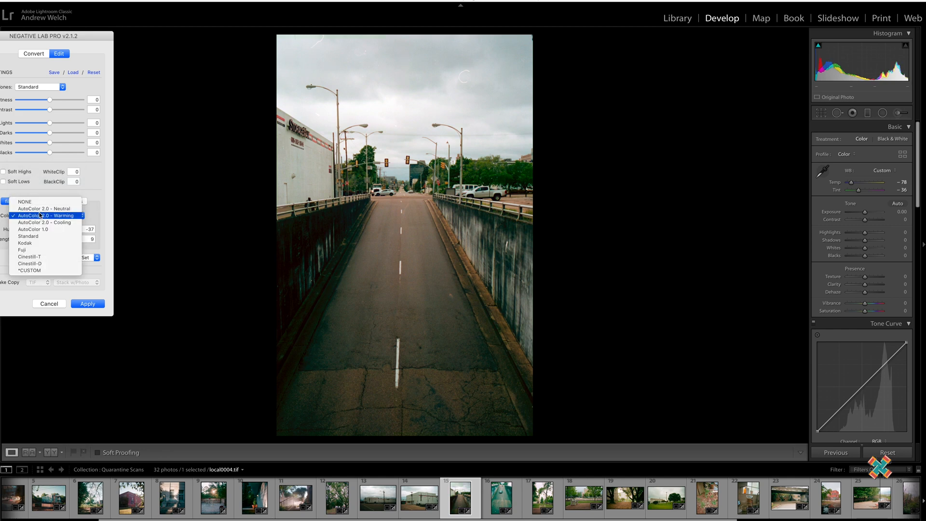
pyautogui.click(43, 209)
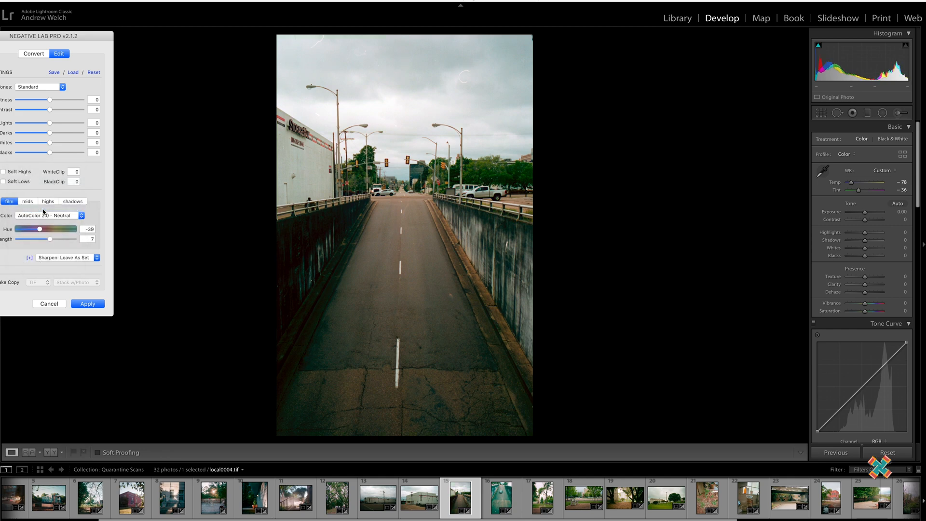
# Apply the Negative Lab Pro edits to the road photo and open the snake-in-pine-straw photo local0012.tif
pyautogui.click(27, 201)
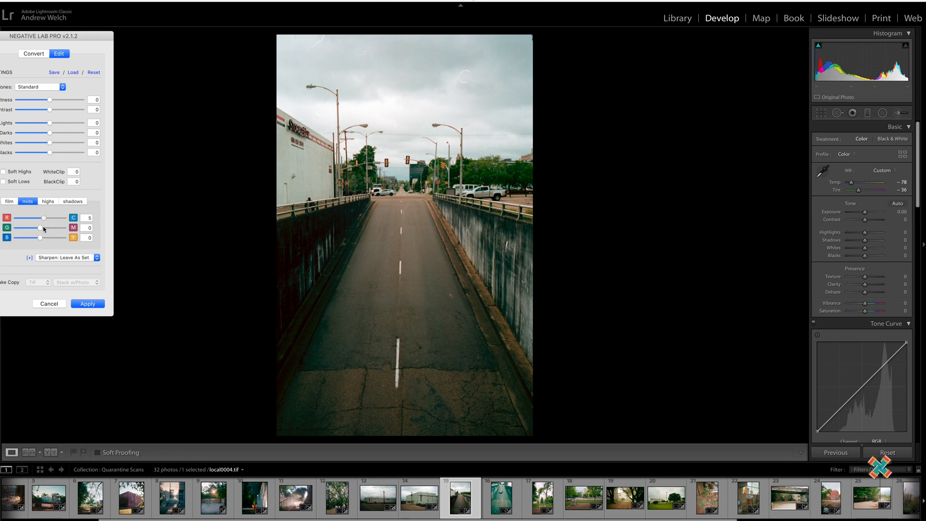
pyautogui.click(87, 304)
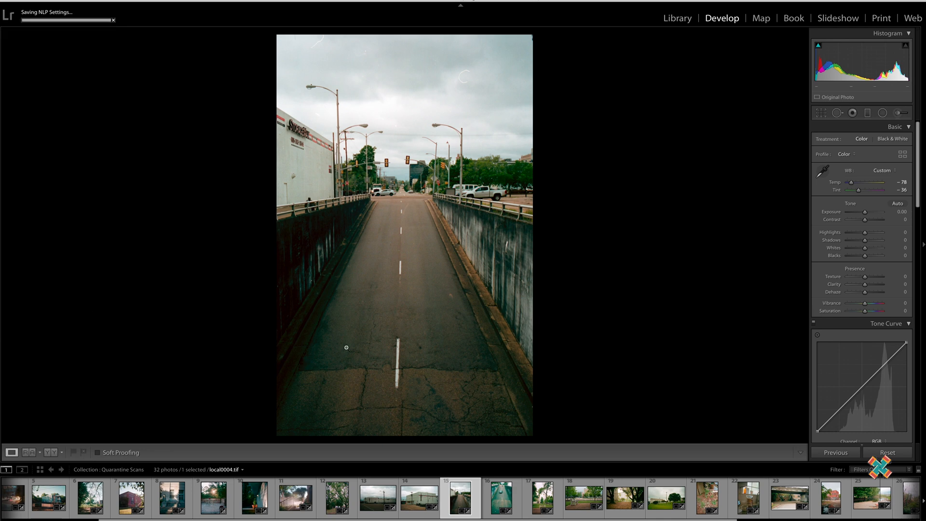
pyautogui.scroll(-3, 550, 507)
pyautogui.scroll(-2, 555, 507)
pyautogui.click(578, 498)
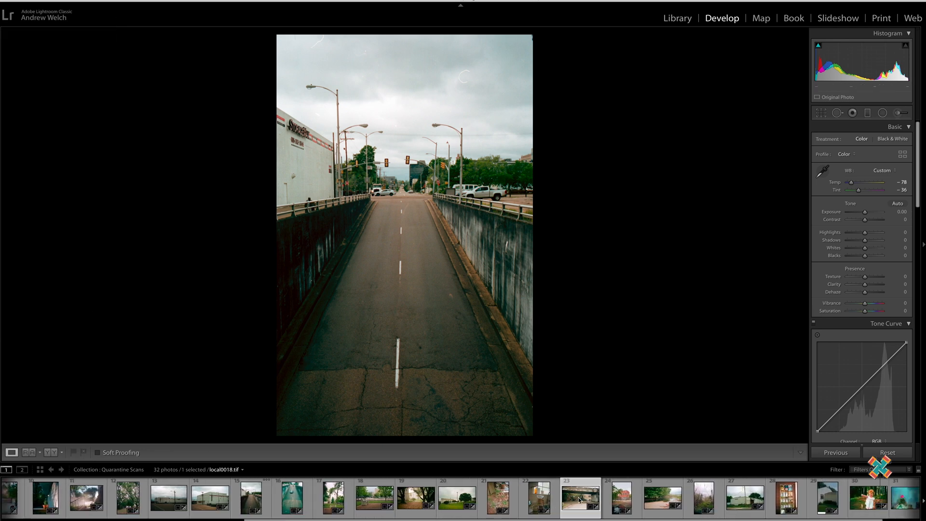
pyautogui.press('Left')
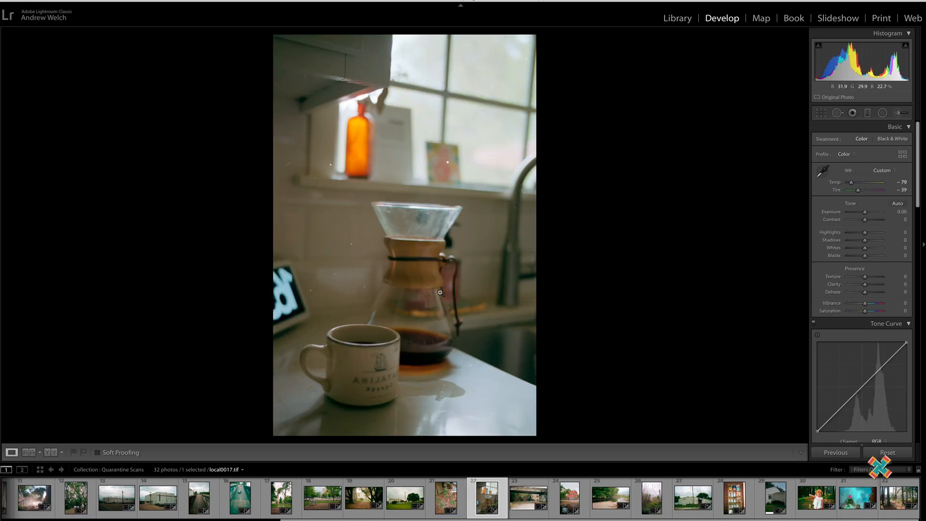
pyautogui.press('Left')
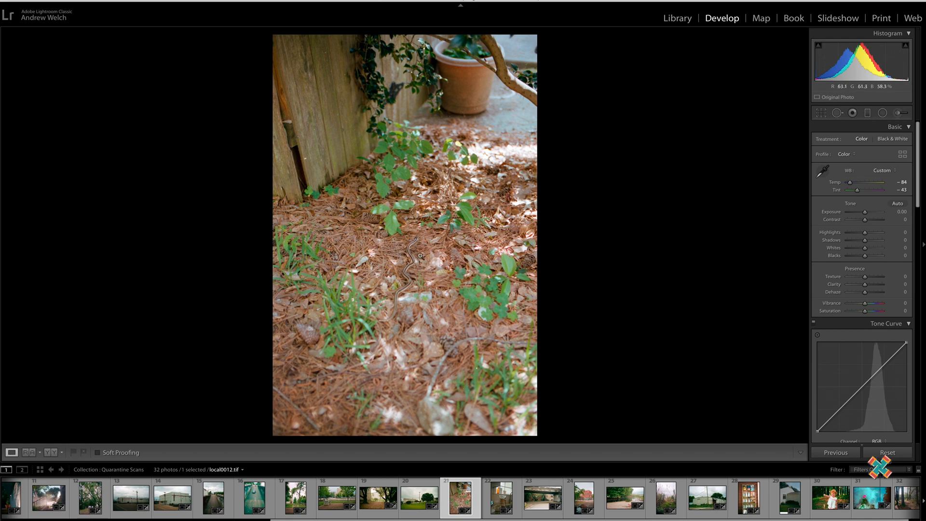
# Adjust the color balance of the pine straw photo's midtones and shadows in Negative Lab Pro and apply the edits
pyautogui.moveTo(421, 250); pyautogui.dragTo(417, 162)
pyautogui.click(433, 222)
pyautogui.hotkey('ctrl', 'n')
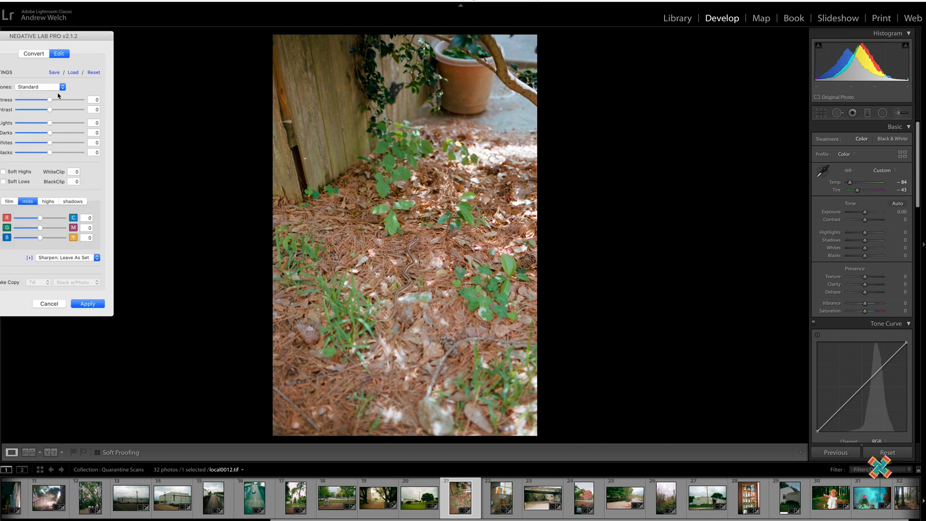
pyautogui.click(50, 87)
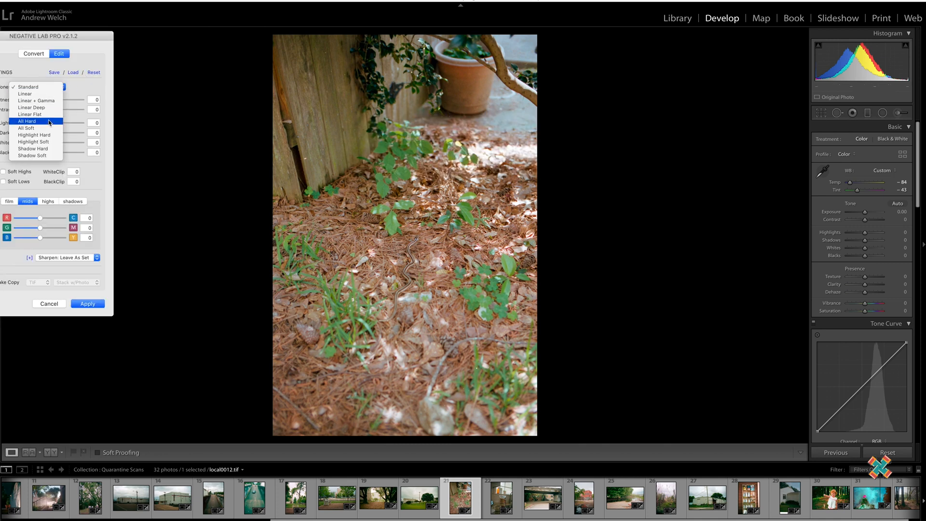
pyautogui.click(89, 85)
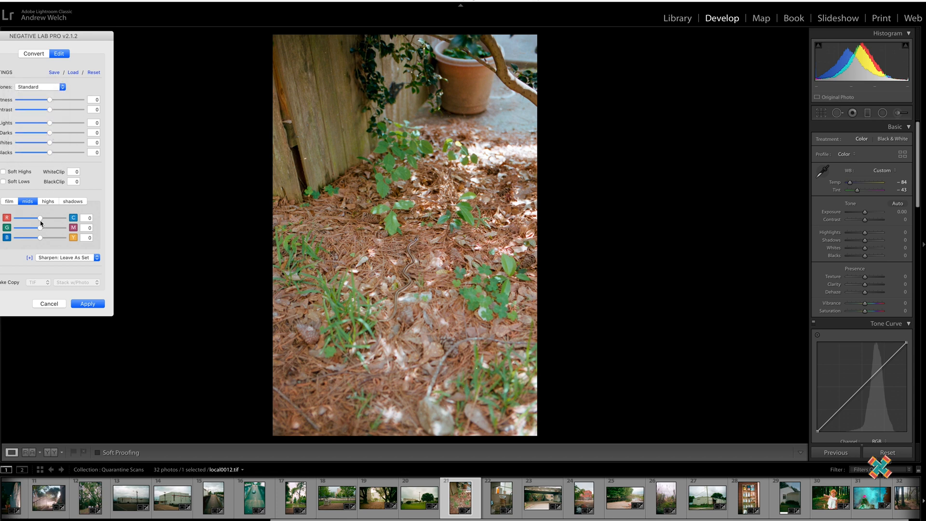
pyautogui.moveTo(47, 224)
pyautogui.mouseDown()
pyautogui.moveTo(35, 228)
pyautogui.moveTo(40, 240)
pyautogui.mouseUp()
pyautogui.click(74, 201)
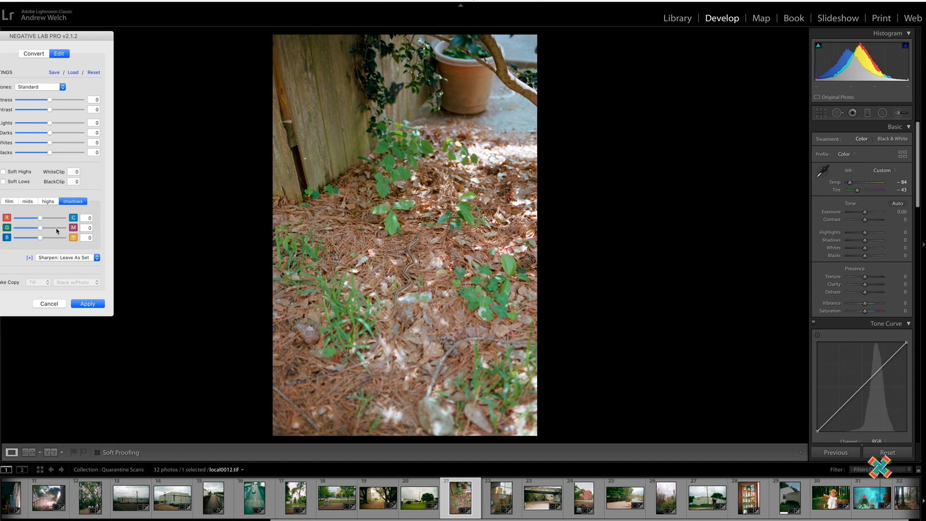
pyautogui.moveTo(41, 220)
pyautogui.mouseDown()
pyautogui.moveTo(26, 221)
pyautogui.moveTo(43, 220)
pyautogui.mouseUp()
pyautogui.click(81, 301)
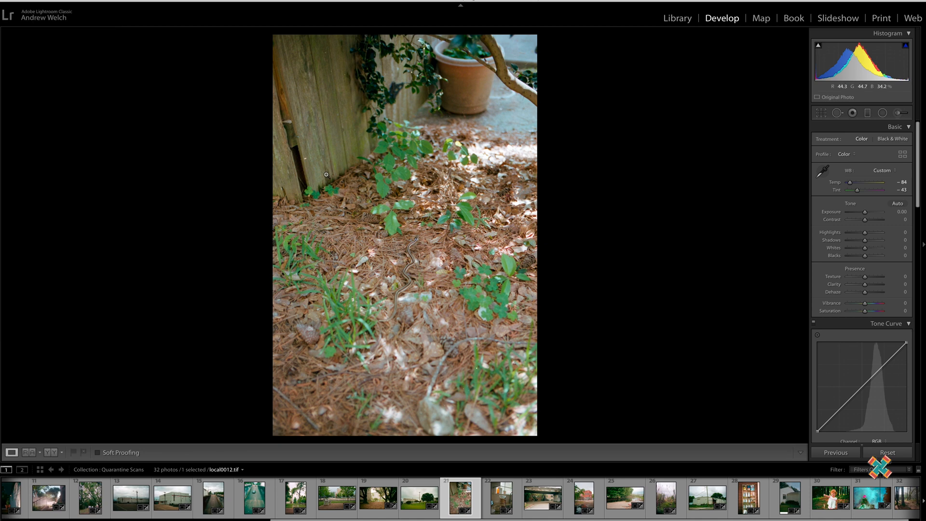
# Crop the pine straw photo tighter around the snake, keeping the original aspect ratio
pyautogui.press('r')
pyautogui.moveTo(287, 55); pyautogui.dragTo(304, 80)
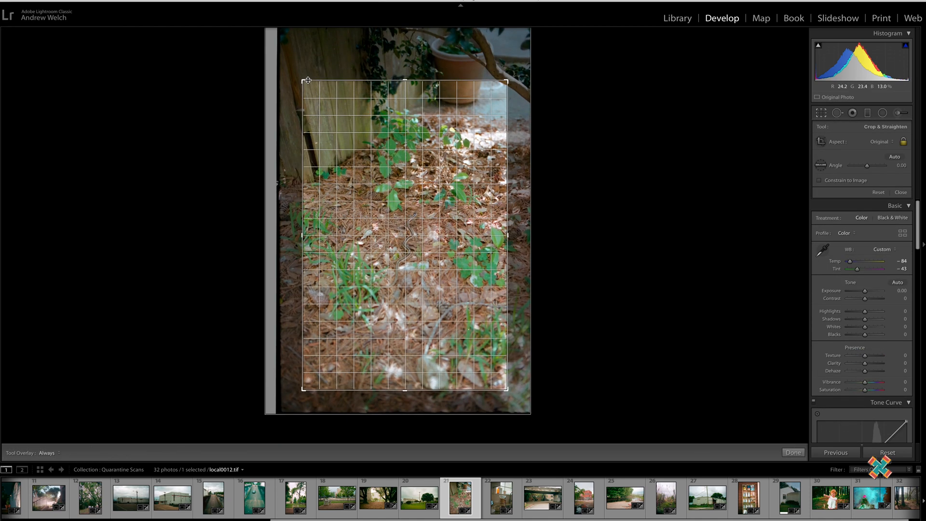
pyautogui.moveTo(341, 194); pyautogui.dragTo(336, 193)
pyautogui.press('Return')
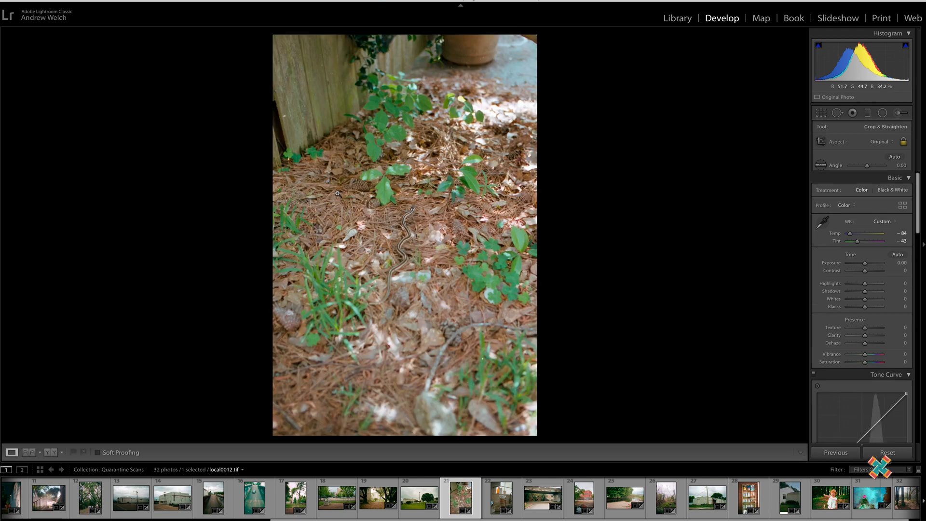
# Raise the pine straw photo's sharpening amount to 131 and check the detail around the snake up close
pyautogui.scroll(-10, 861, 326)
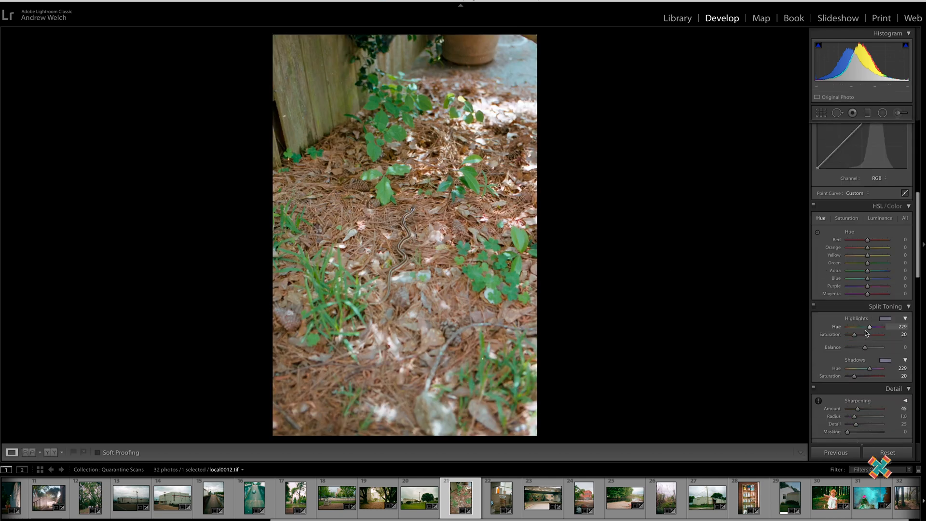
pyautogui.moveTo(872, 336); pyautogui.dragTo(878, 336)
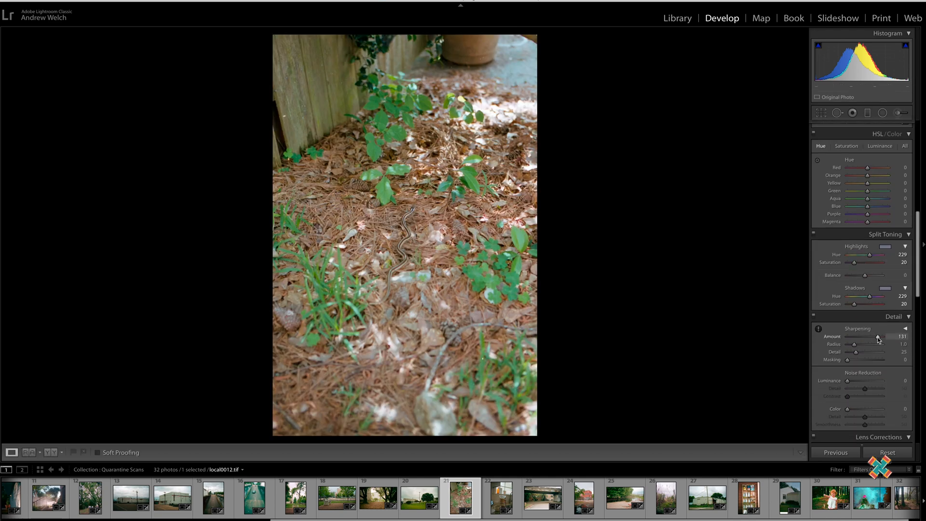
pyautogui.click(422, 237)
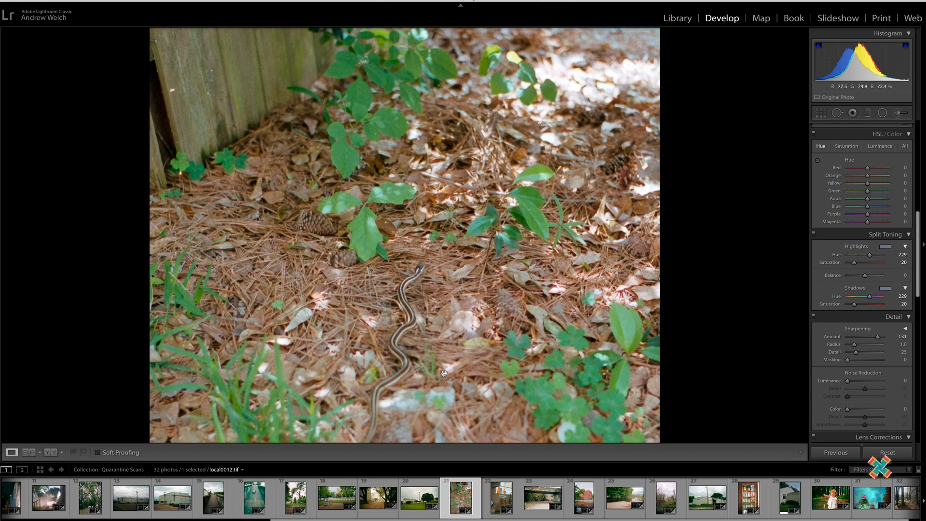
pyautogui.moveTo(445, 374); pyautogui.dragTo(422, 250)
pyautogui.click(411, 234)
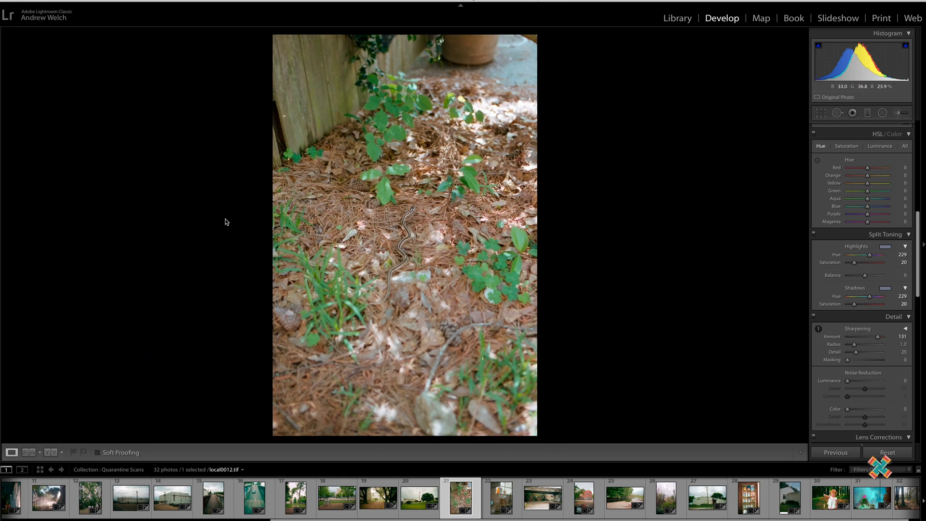
# Open the red brick building photo local0019.tif and straighten its perspective with the Auto Upright correction
pyautogui.press('Right')
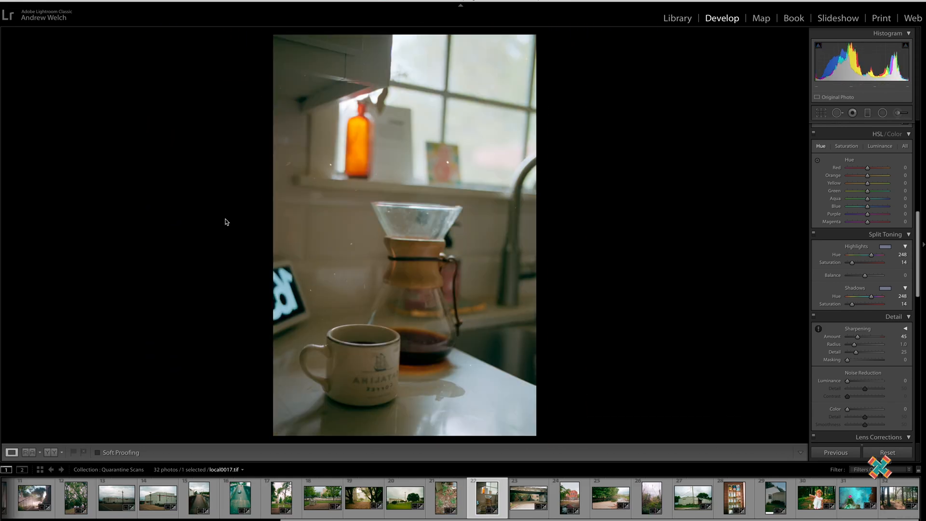
pyautogui.click(570, 500)
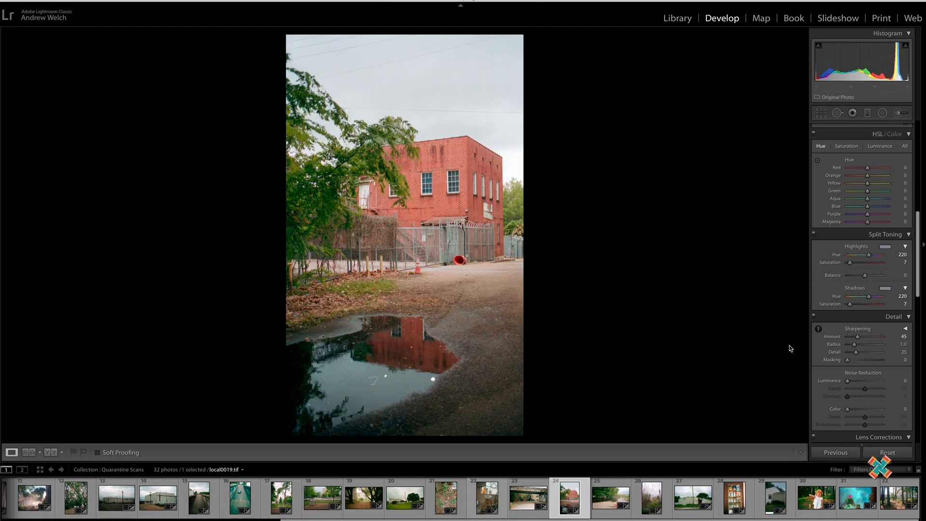
pyautogui.scroll(-5, 875, 338)
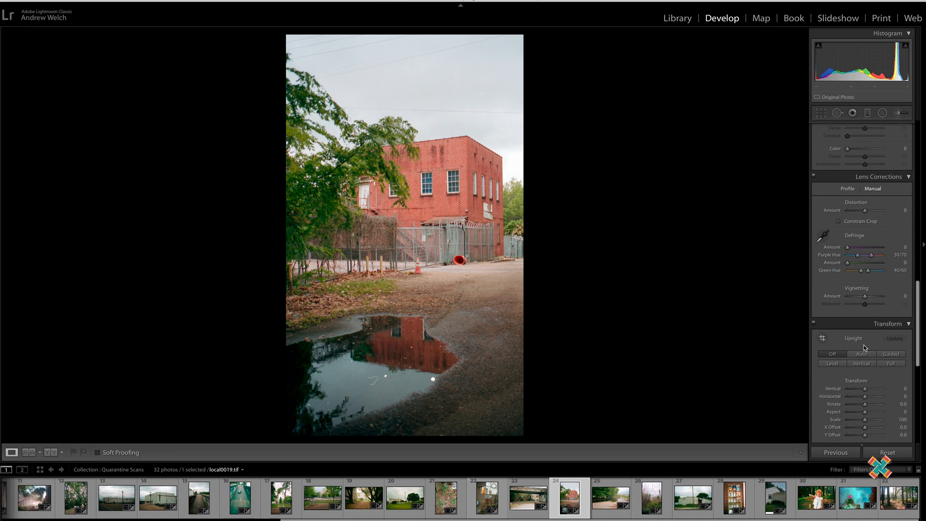
pyautogui.click(862, 353)
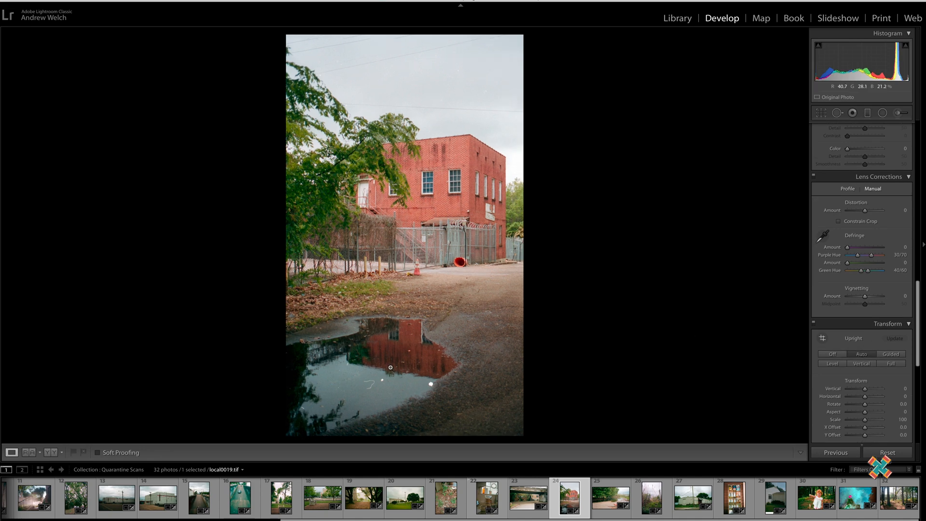
# Clone out the white hair on the puddle in the red brick building photo
pyautogui.press('q')
pyautogui.moveTo(368, 392); pyautogui.dragTo(372, 381)
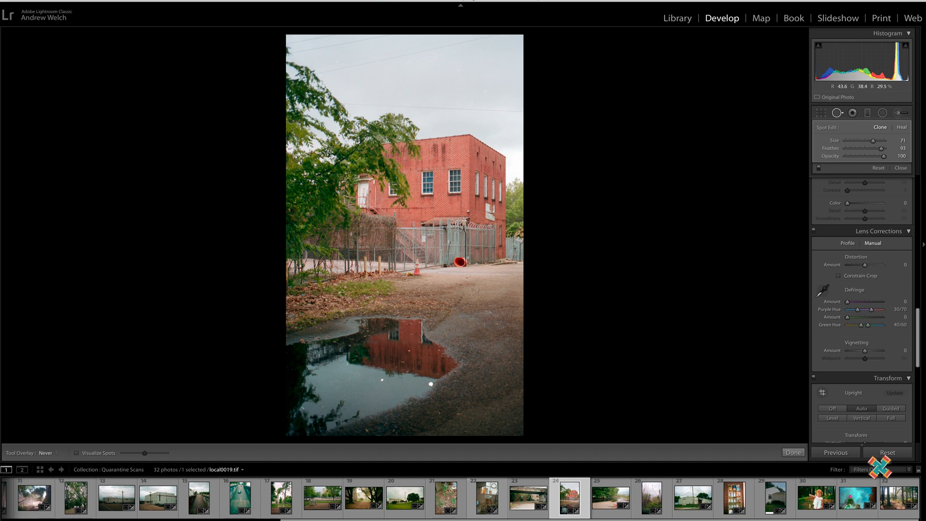
pyautogui.press('q')
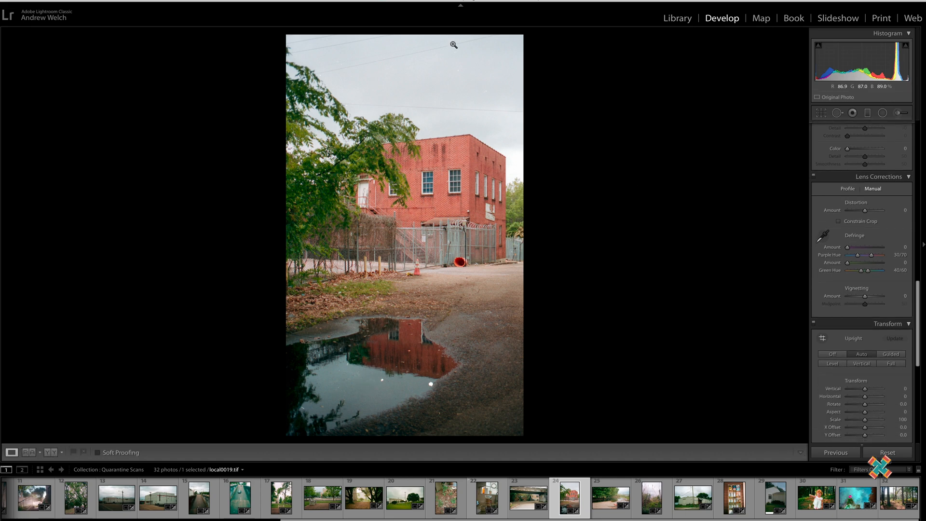
pyautogui.press('q')
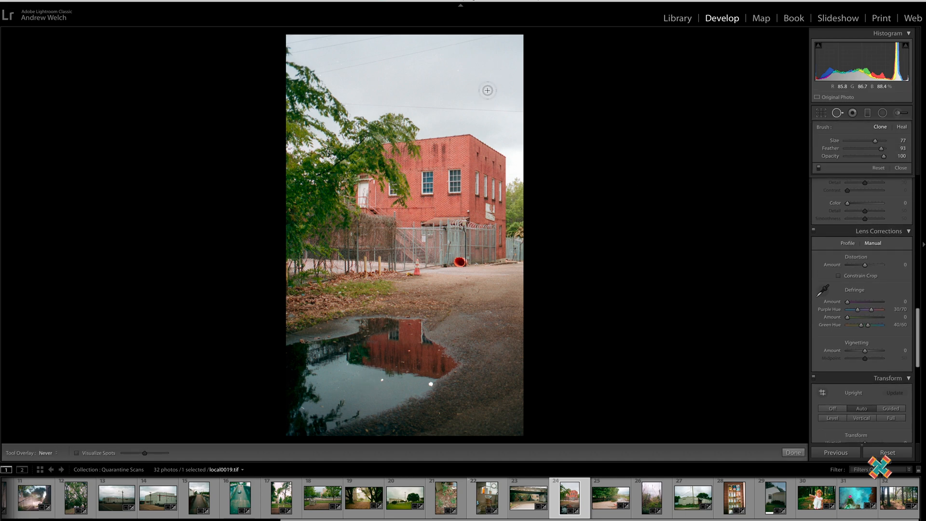
pyautogui.press('q')
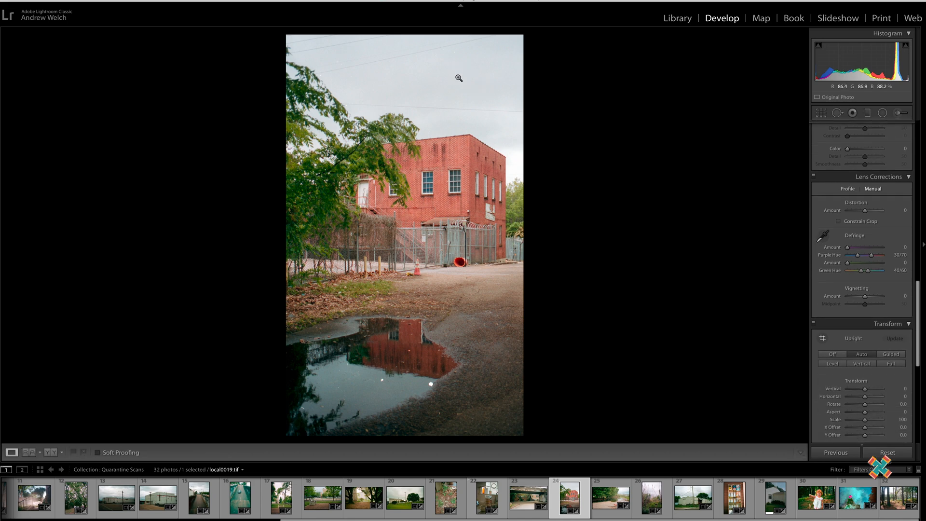
pyautogui.press('q')
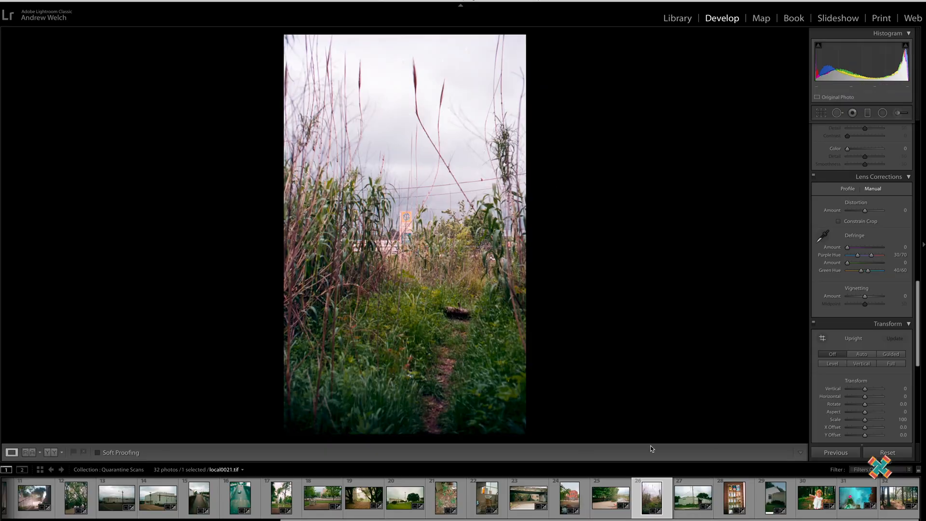
# Examine the distant sign behind the tall reeds in photo local0021.tif up close
pyautogui.click(396, 206)
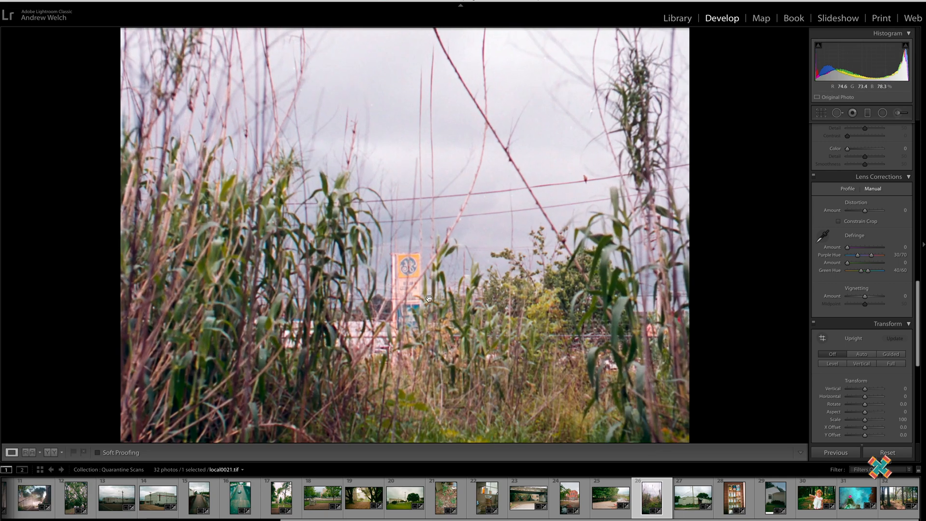
pyautogui.click(417, 277)
pyautogui.click(325, 215)
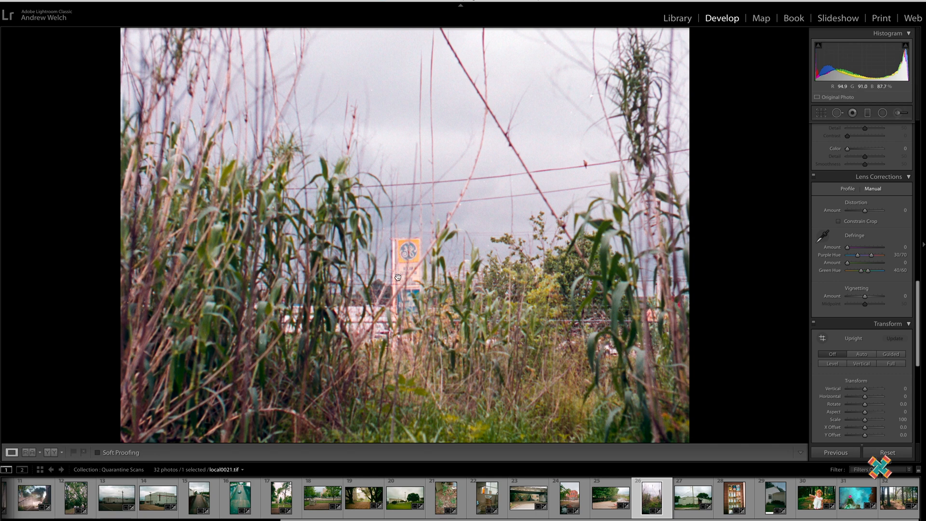
# Set the purple defringe amount to 1 on the reeds photo and check the distant sign up close
pyautogui.scroll(-3, 836, 312)
pyautogui.scroll(3, 871, 262)
pyautogui.click(881, 247)
pyautogui.moveTo(881, 247); pyautogui.dragTo(850, 248)
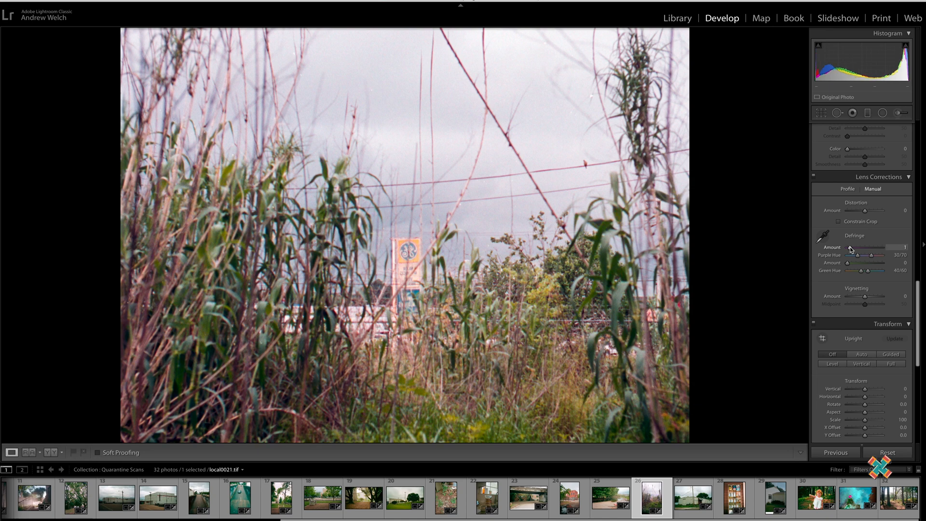
pyautogui.click(622, 192)
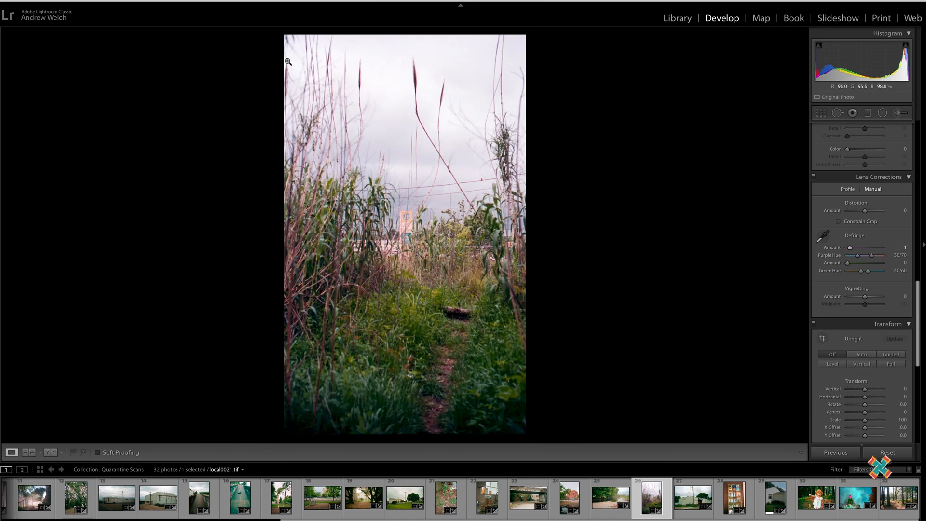
pyautogui.click(407, 219)
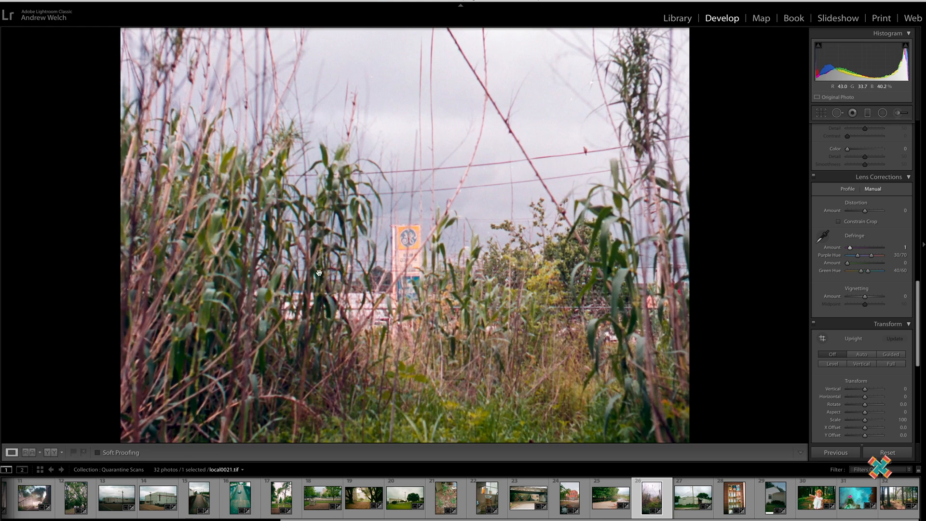
pyautogui.click(300, 291)
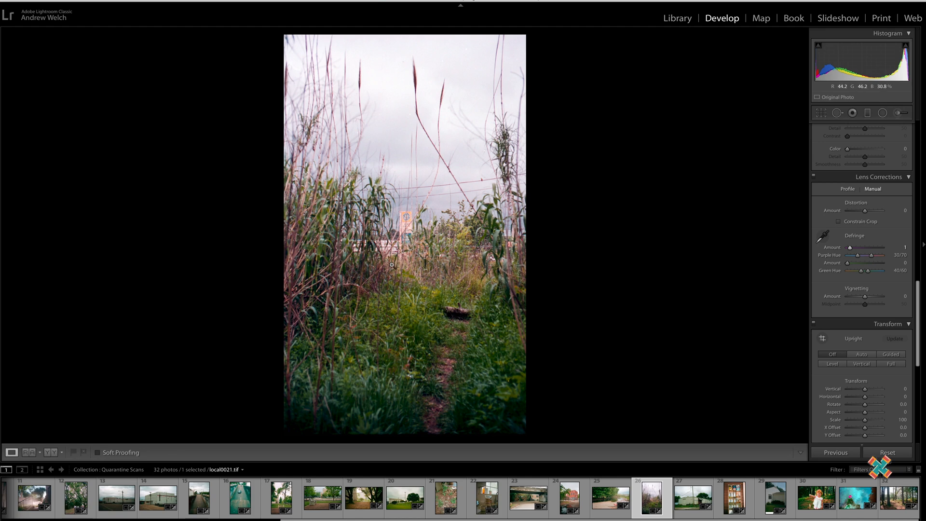
pyautogui.click(410, 231)
pyautogui.click(410, 251)
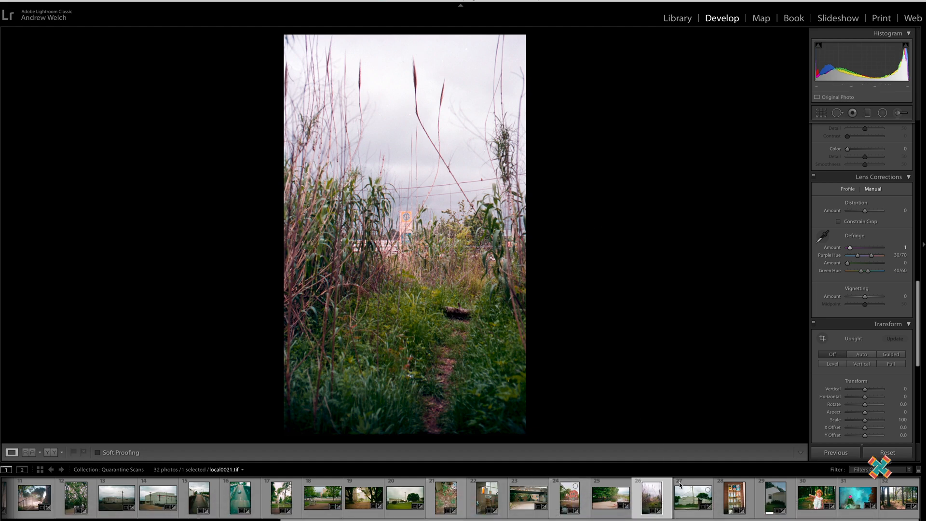
# Open the bookcase photo local0023.tif and rotate it 180 degrees clockwise
pyautogui.click(725, 499)
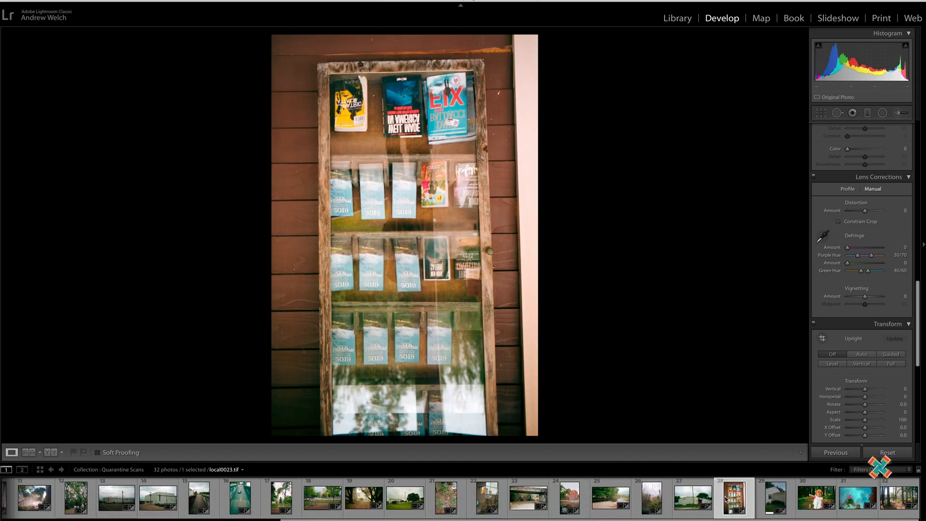
pyautogui.press('super+bracketright')
pyautogui.press('super+bracketright')
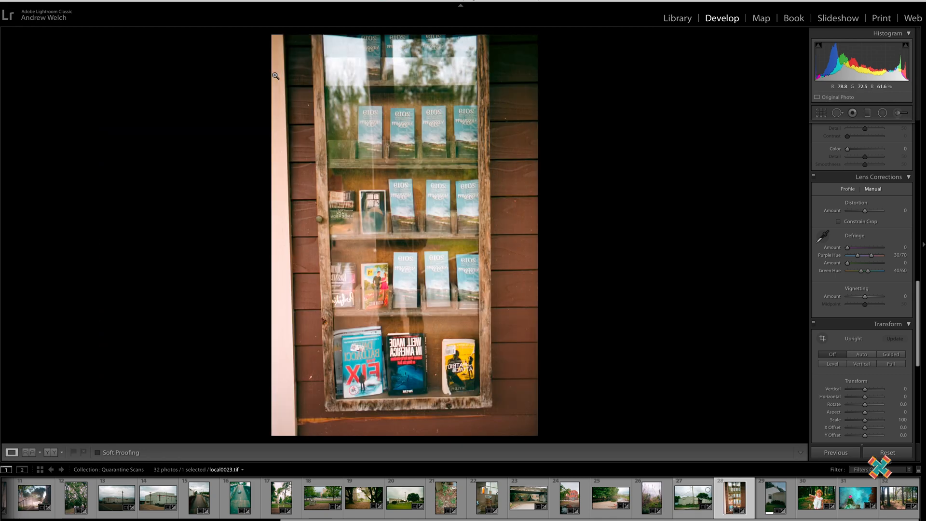
pyautogui.click(149, 1)
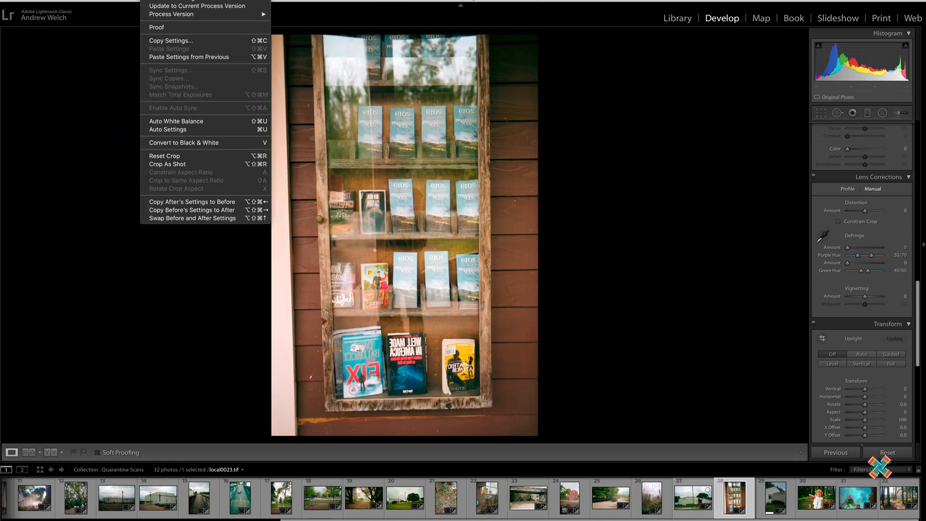
pyautogui.click(144, 99)
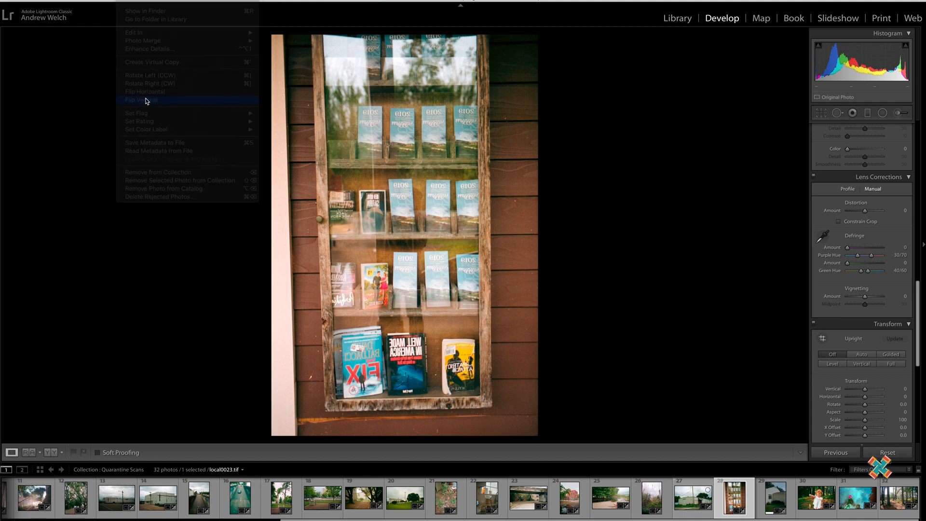
pyautogui.press('super+z')
pyautogui.click(129, 2)
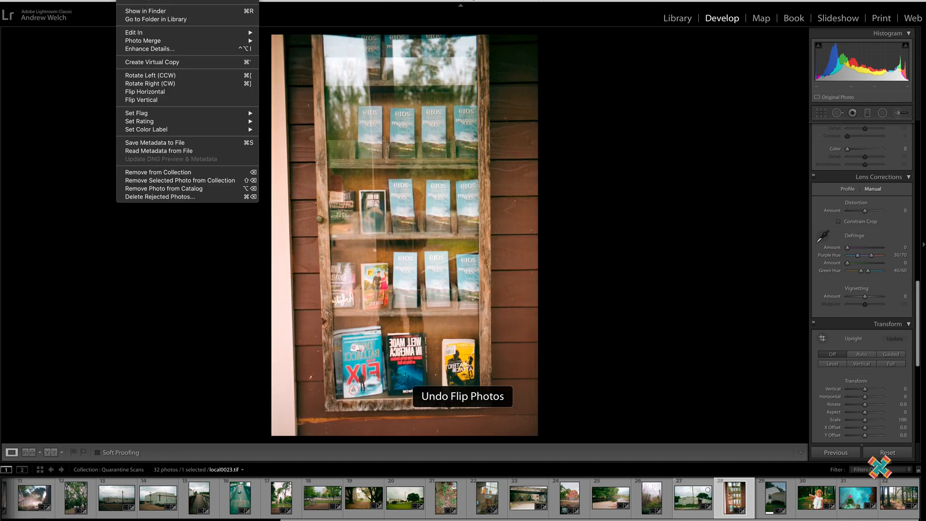
pyautogui.click(153, 100)
pyautogui.click(129, 3)
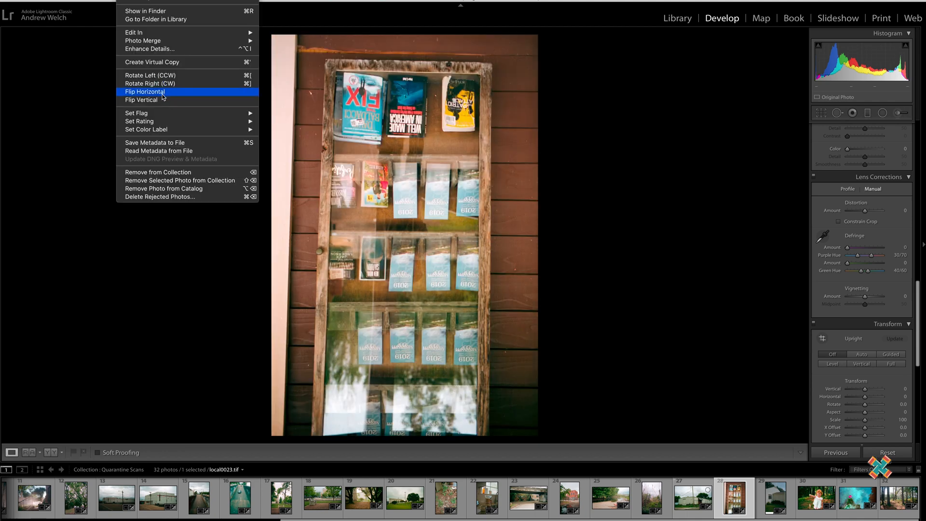
pyautogui.click(144, 91)
pyautogui.press('super+z')
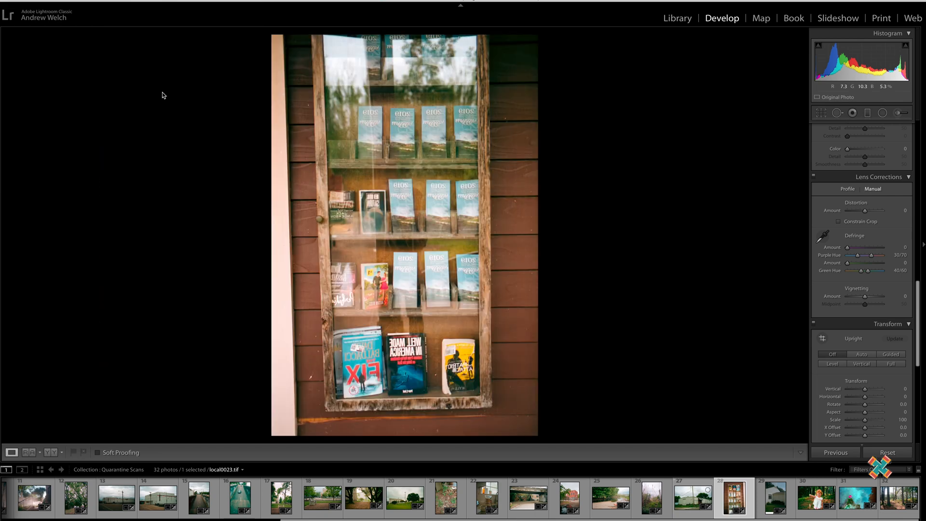
# Flip the bookcase photo horizontally and rotate its crop slightly to straighten the cabinet
pyautogui.click(130, 3)
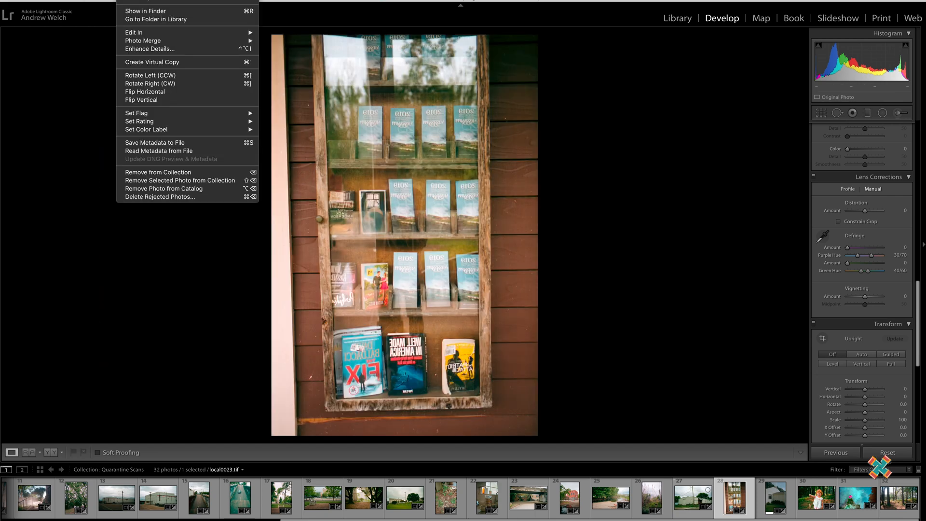
pyautogui.click(177, 92)
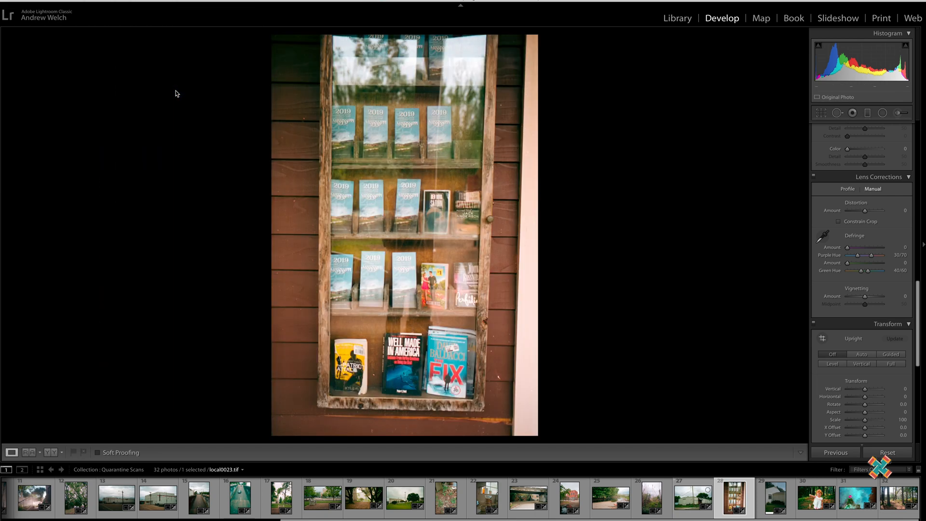
pyautogui.press('r')
pyautogui.moveTo(272, 305); pyautogui.dragTo(273, 309)
pyautogui.press('Return')
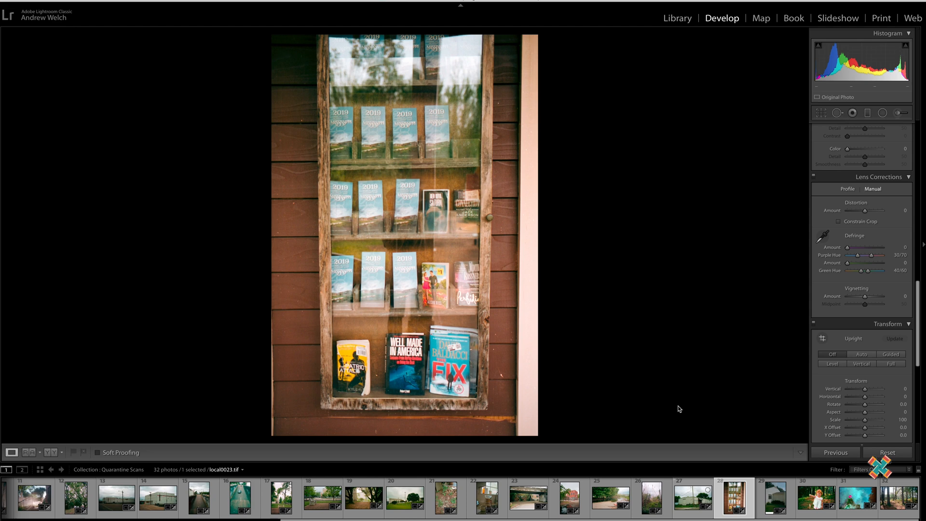
# Open photo local0026.tif of the girl holding a fish and clone out the white scratch on her cheek
pyautogui.press('Right')
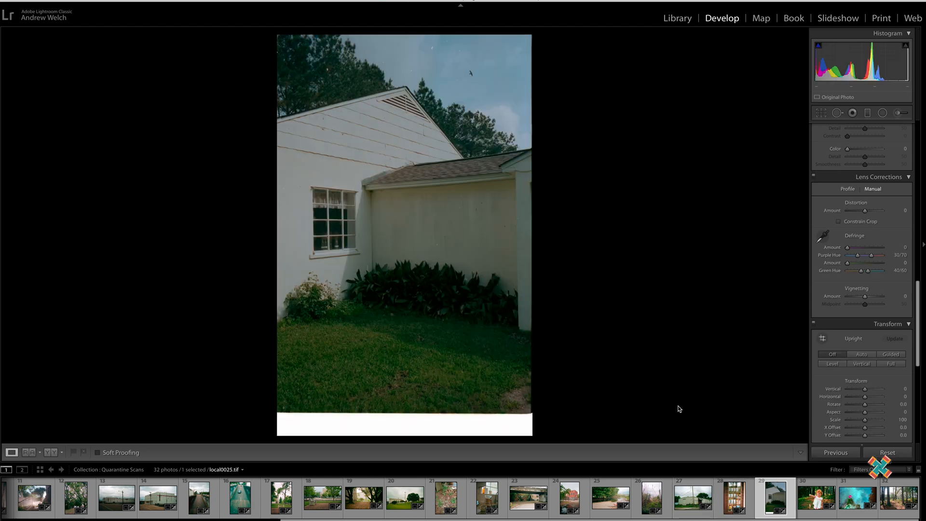
pyautogui.press('Right')
pyautogui.press('Left')
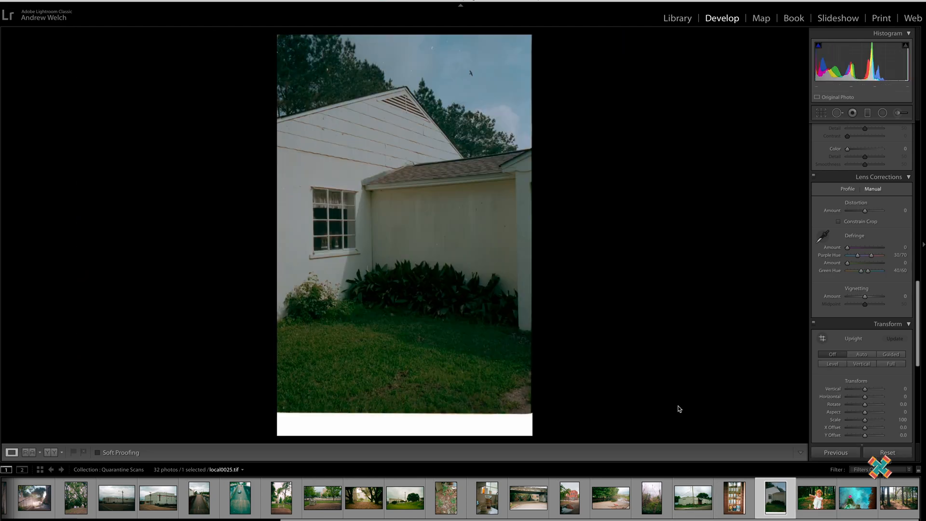
pyautogui.press('Right')
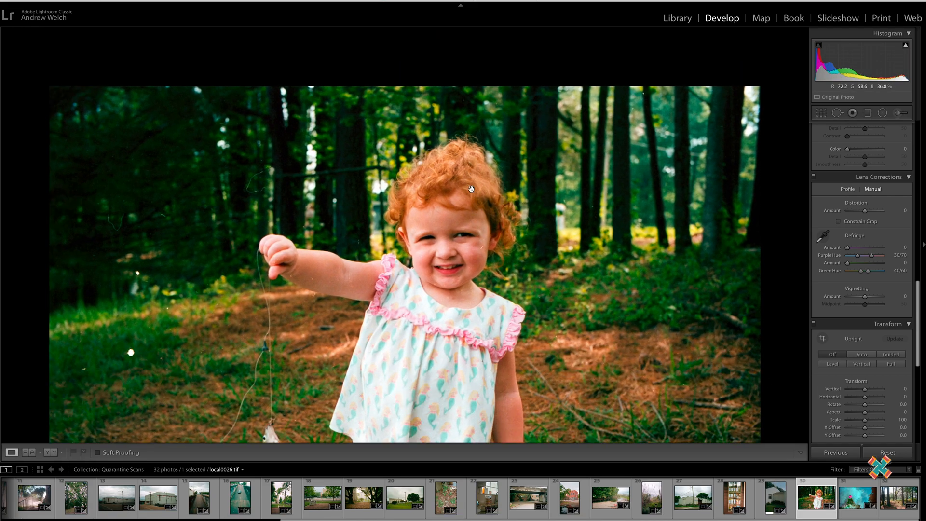
pyautogui.click(472, 256)
pyautogui.press('q')
pyautogui.scroll(-8, 471, 260)
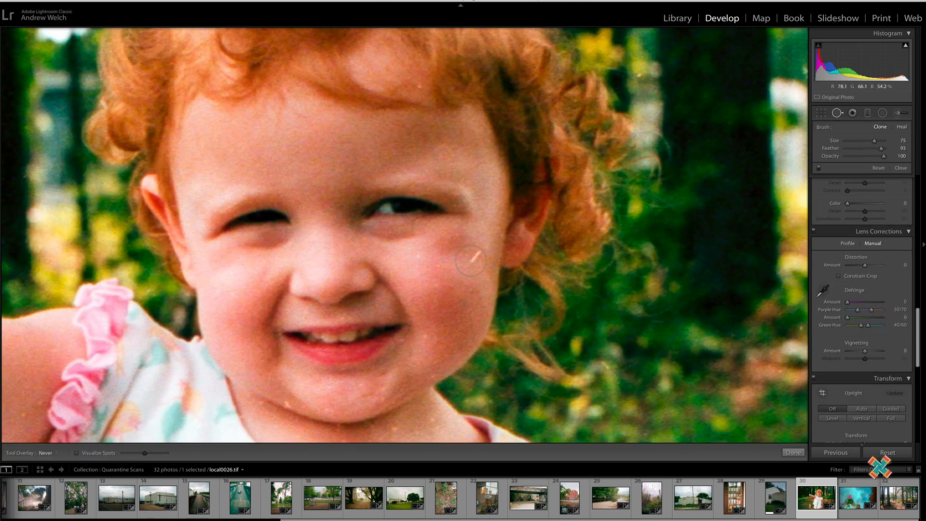
pyautogui.moveTo(464, 264); pyautogui.dragTo(485, 249)
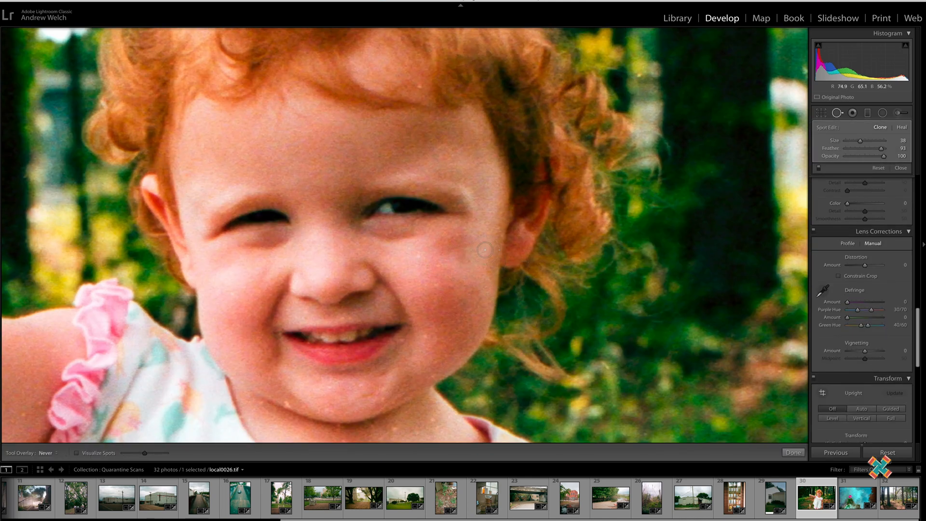
pyautogui.press('q')
# Clone out the white dust spots and scratches on the grass and dark trees around the girl's outstretched arm
pyautogui.moveTo(377, 300); pyautogui.dragTo(670, 5)
pyautogui.moveTo(585, 132); pyautogui.dragTo(761, 207)
pyautogui.click(440, 213)
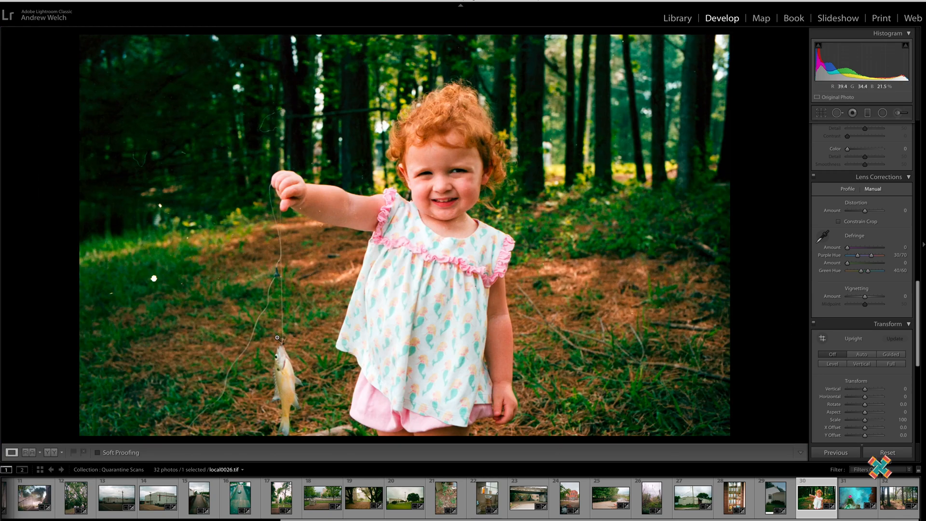
pyautogui.press('q')
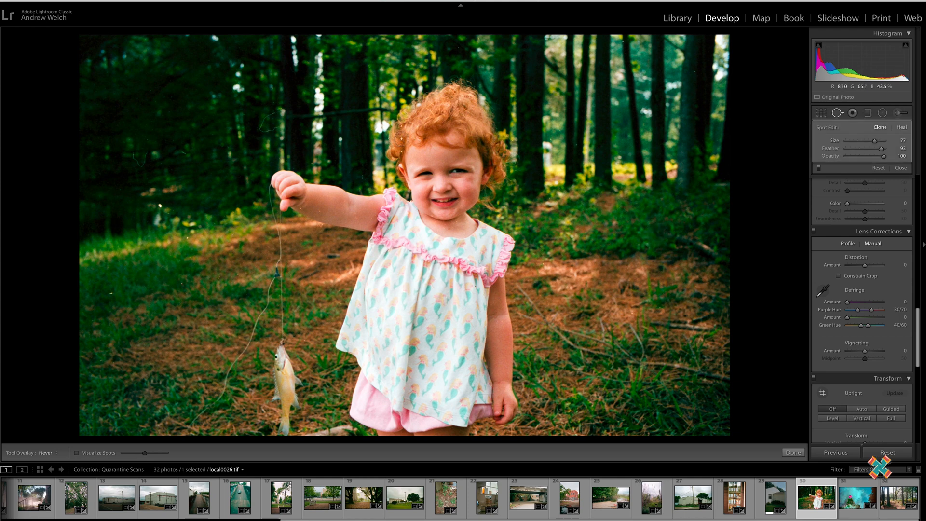
pyautogui.scroll(-6, 134, 155)
pyautogui.moveTo(285, 125)
pyautogui.mouseDown()
pyautogui.moveTo(259, 127)
pyautogui.moveTo(285, 109)
pyautogui.mouseUp()
pyautogui.scroll(6, 162, 218)
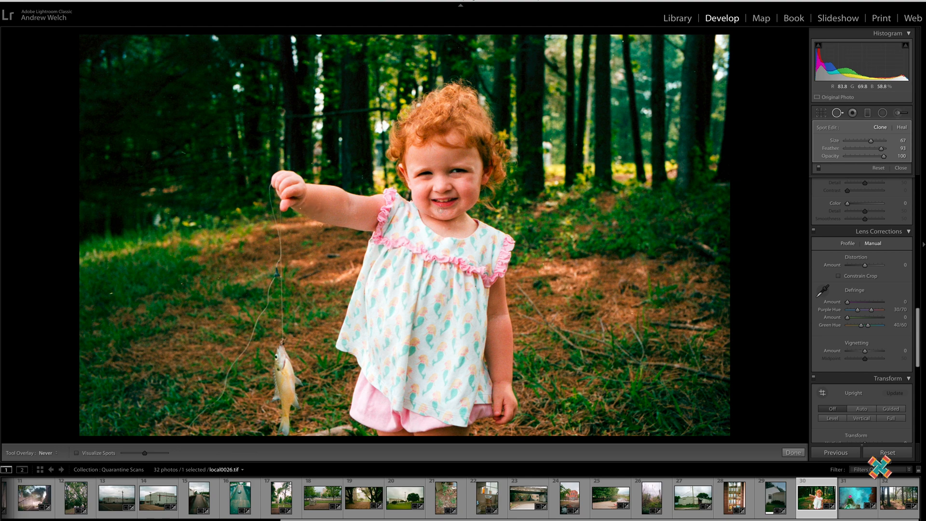
# Examine the fish, the dress and the girl's face up close for remaining blemishes
pyautogui.press('z')
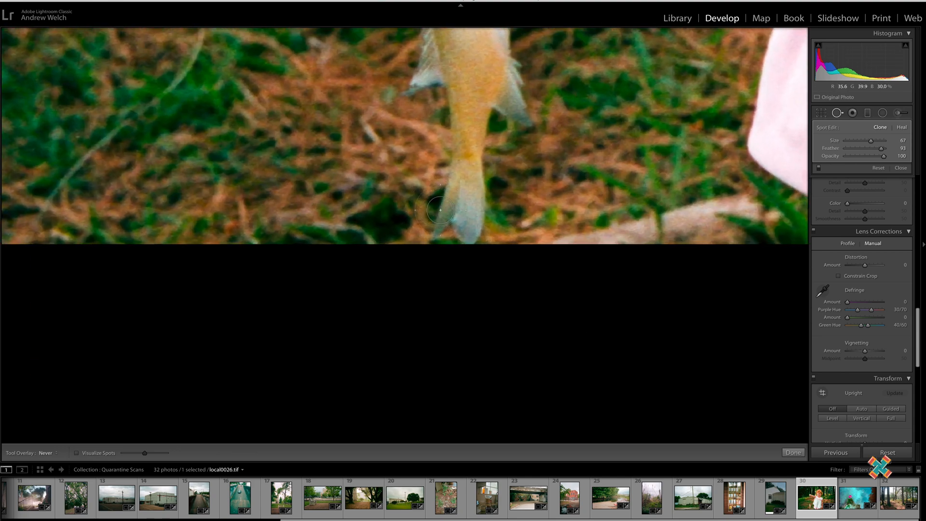
pyautogui.click(837, 112)
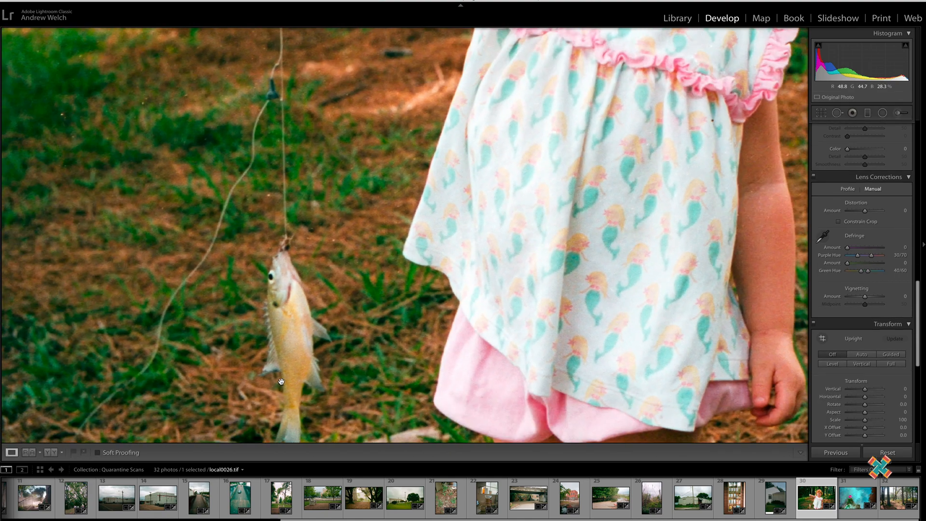
pyautogui.click(281, 381)
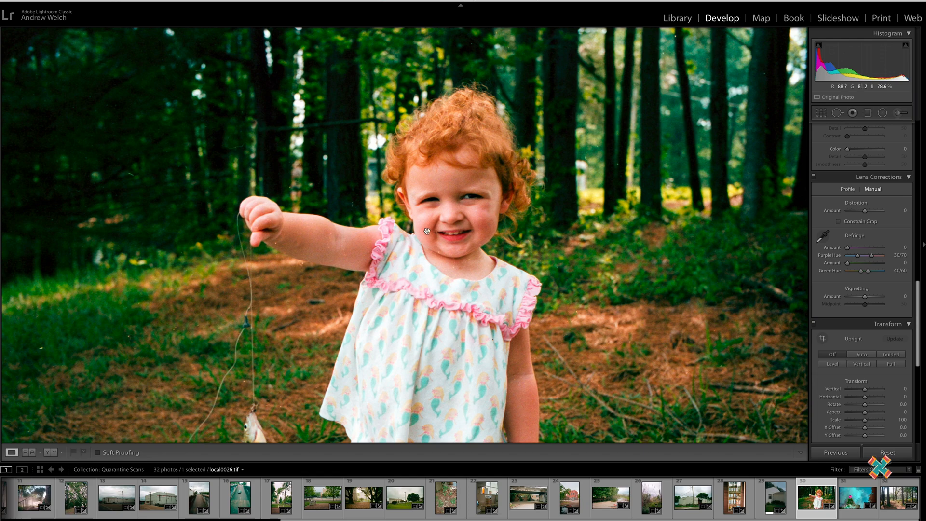
pyautogui.click(459, 224)
pyautogui.click(459, 224)
pyautogui.click(490, 223)
pyautogui.click(490, 223)
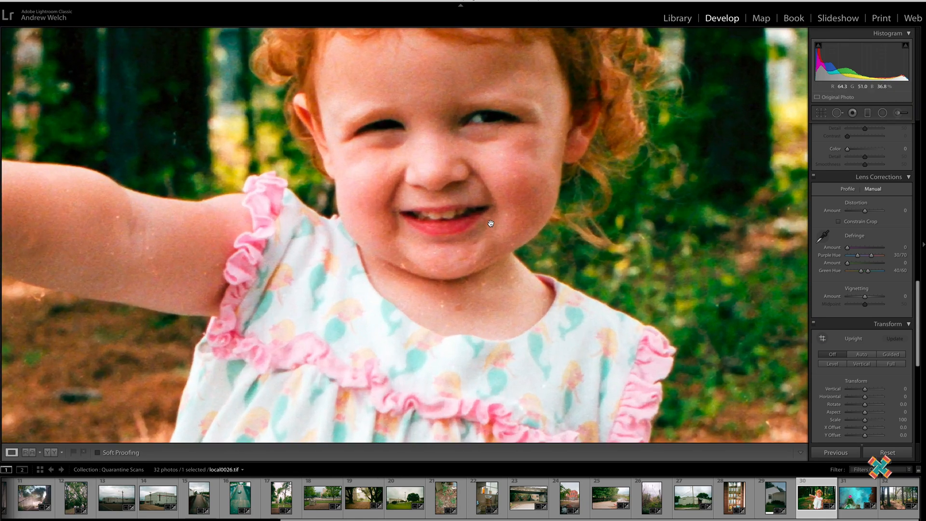
pyautogui.moveTo(430, 248); pyautogui.dragTo(438, 381)
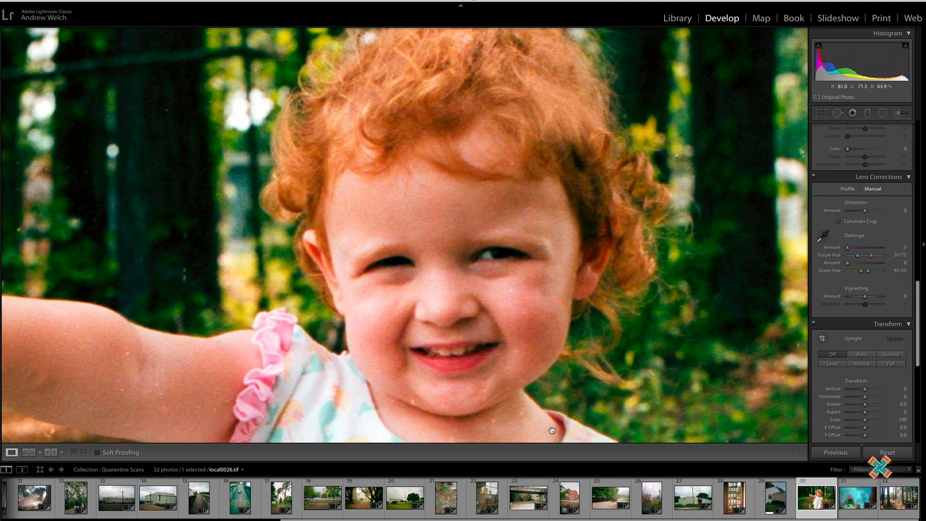
pyautogui.click(848, 503)
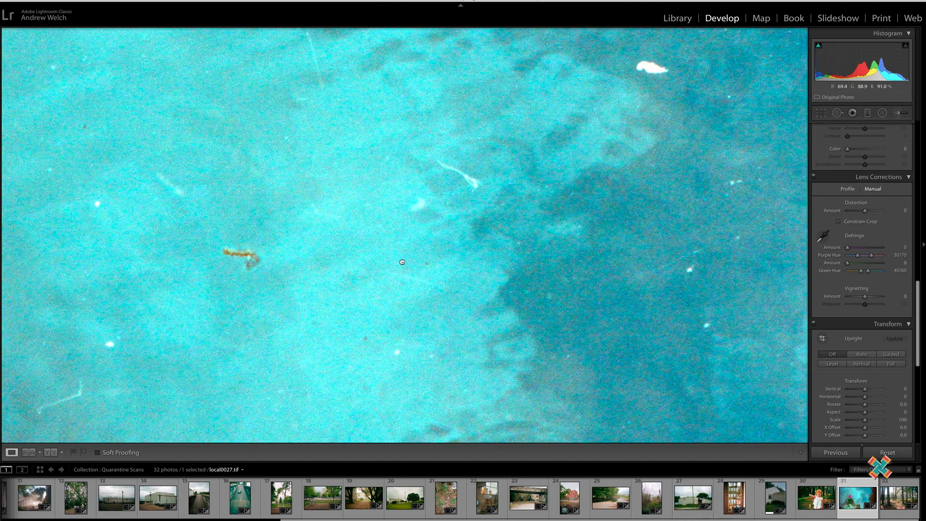
pyautogui.click(400, 260)
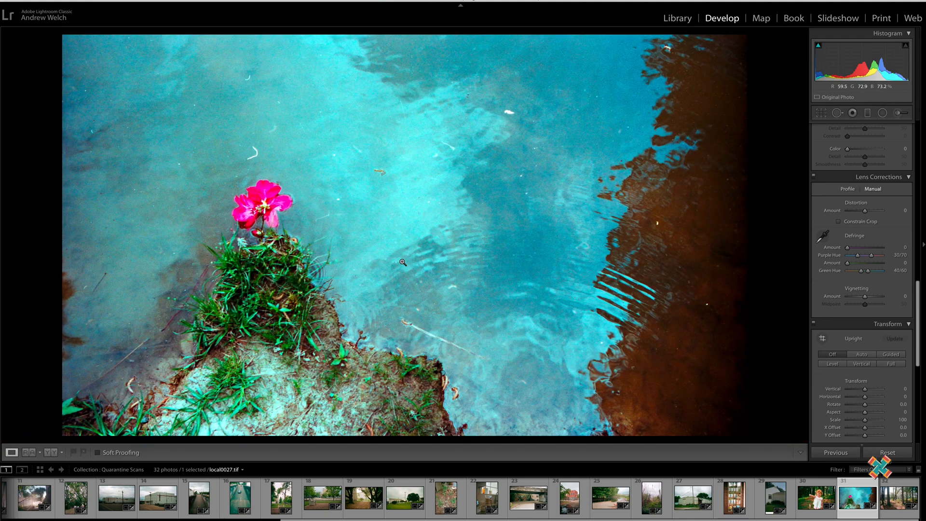
pyautogui.press('super+n')
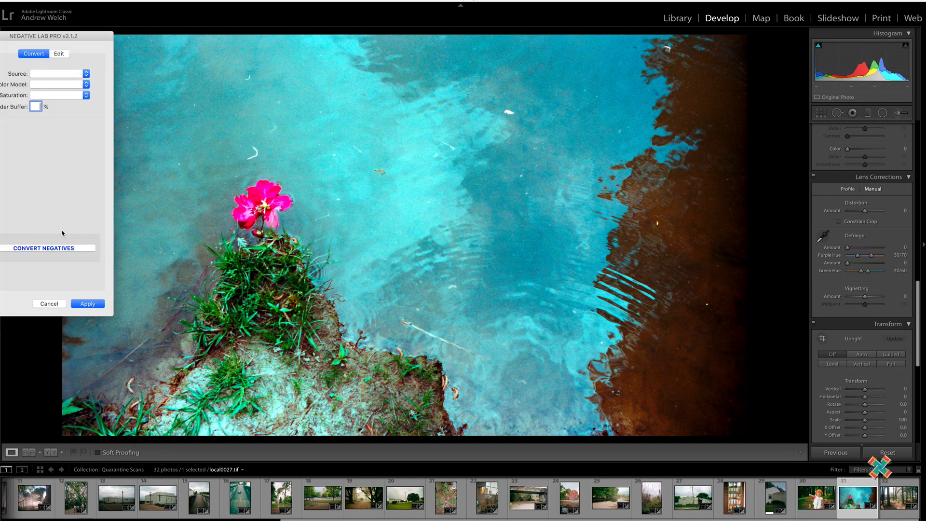
pyautogui.click(53, 302)
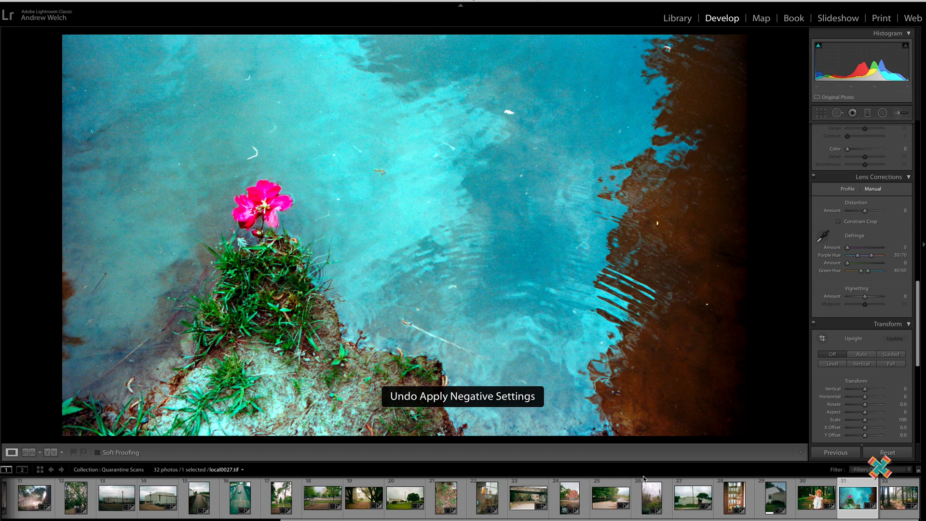
# Adjust the girl-with-fish photo local0026.tif in Negative Lab Pro, shifting the shadow and midtone color balance slightly and raising the blacks a little
pyautogui.click(815, 508)
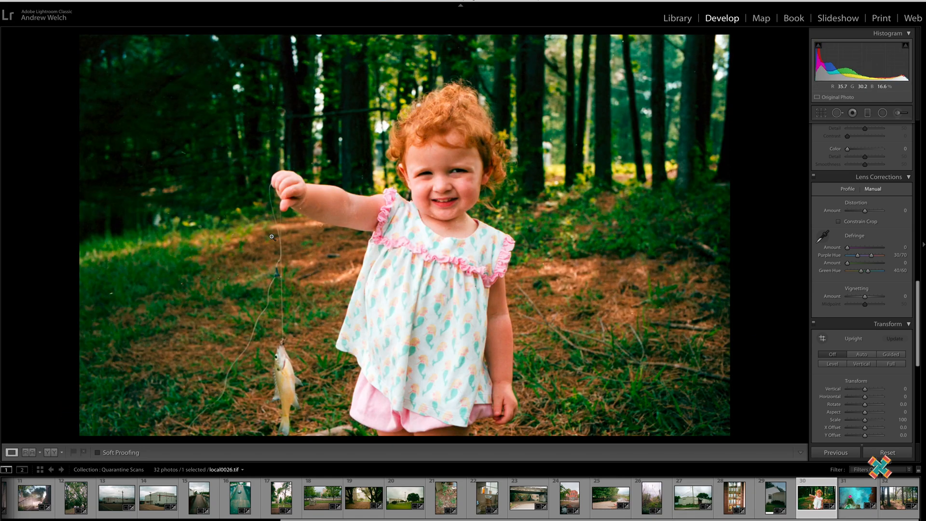
pyautogui.press('super+n')
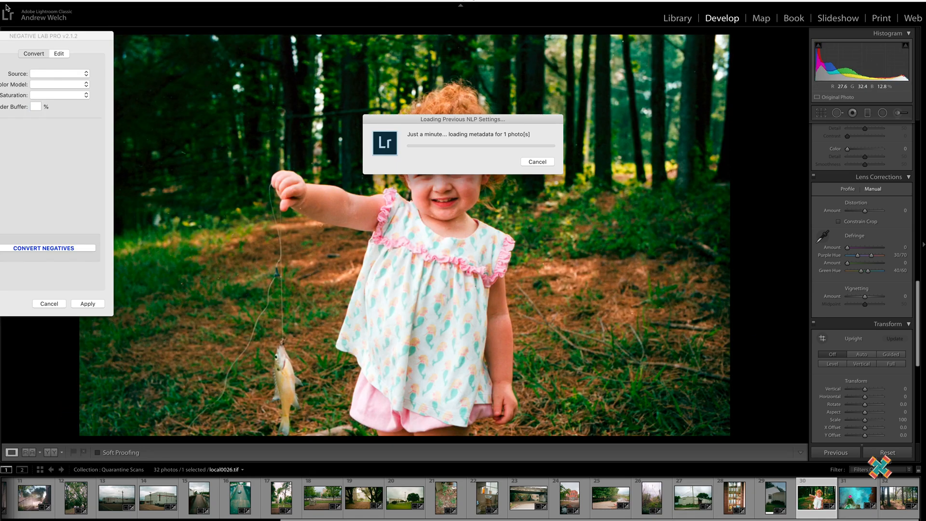
pyautogui.click(63, 55)
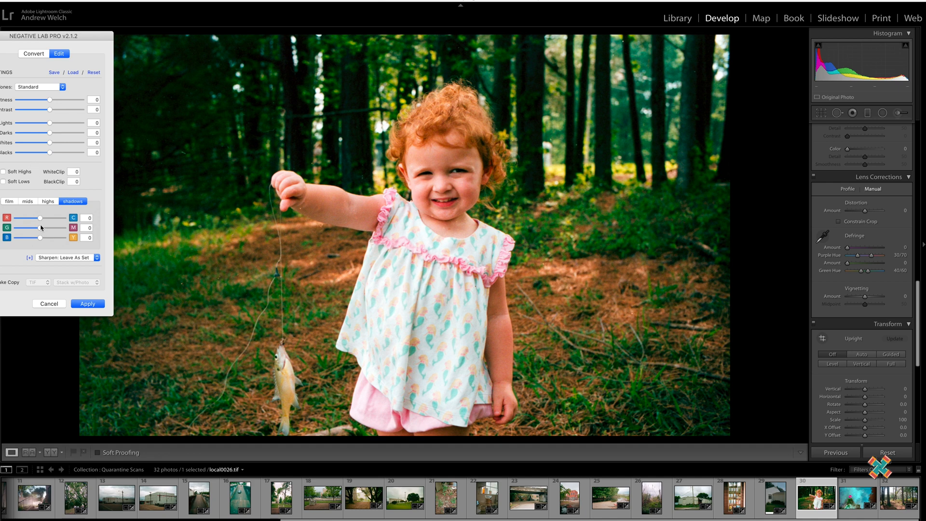
pyautogui.moveTo(41, 240); pyautogui.dragTo(36, 241)
pyautogui.click(30, 202)
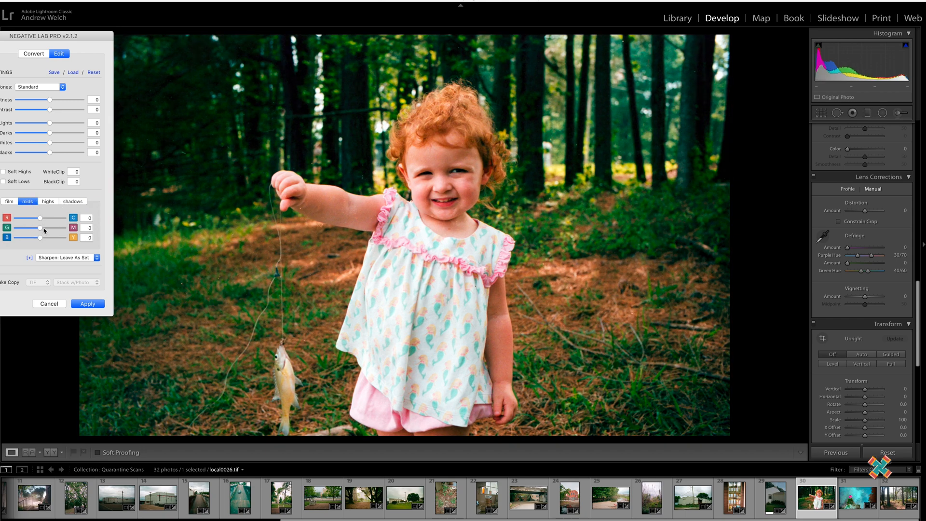
pyautogui.moveTo(41, 231); pyautogui.dragTo(44, 240)
pyautogui.moveTo(52, 155)
pyautogui.mouseDown()
pyautogui.moveTo(43, 155)
pyautogui.moveTo(56, 154)
pyautogui.mouseUp()
pyautogui.click(88, 303)
# Select photo local0027.tif of the pink flower by the water and open it in Negative Lab Pro
pyautogui.click(867, 490)
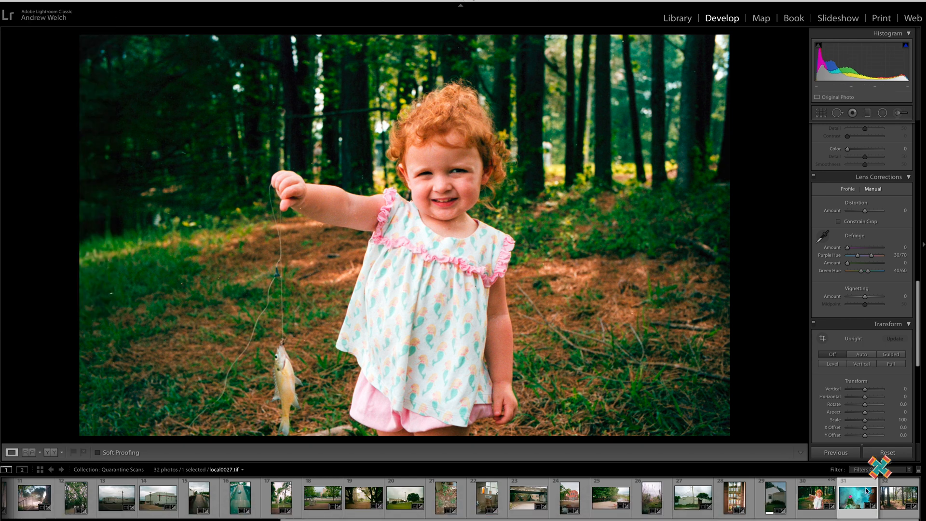
pyautogui.press('super+n')
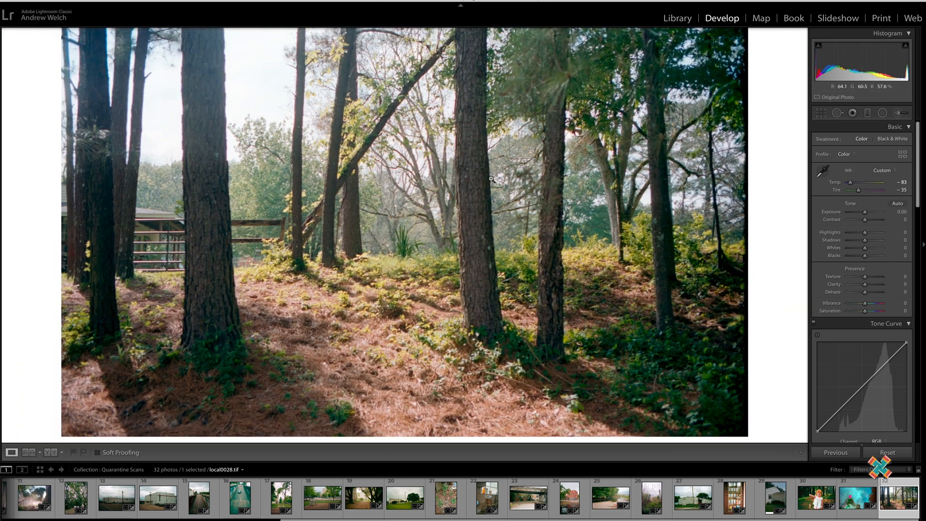
# Lower the brightness of the pine tree photo local0028.tif to -10 in Negative Lab Pro and adjust its darks
pyautogui.click(114, 436)
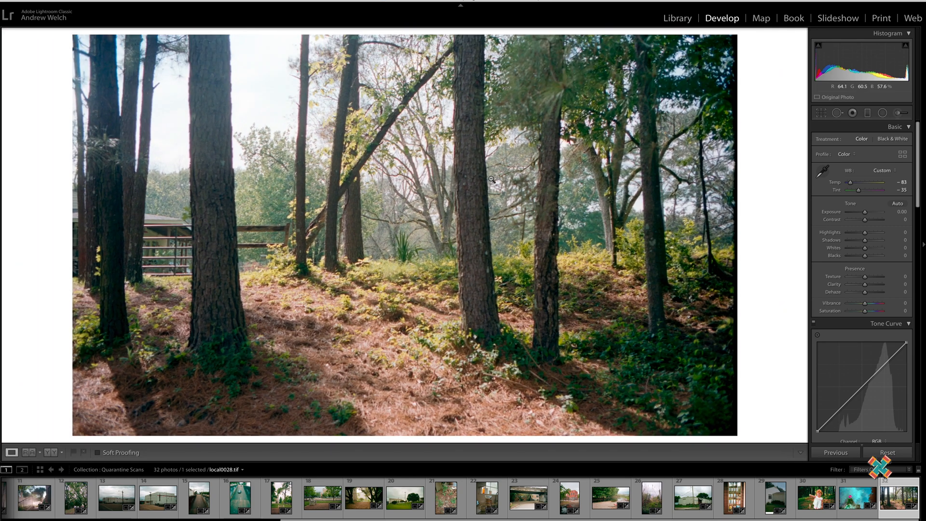
pyautogui.press('super+n')
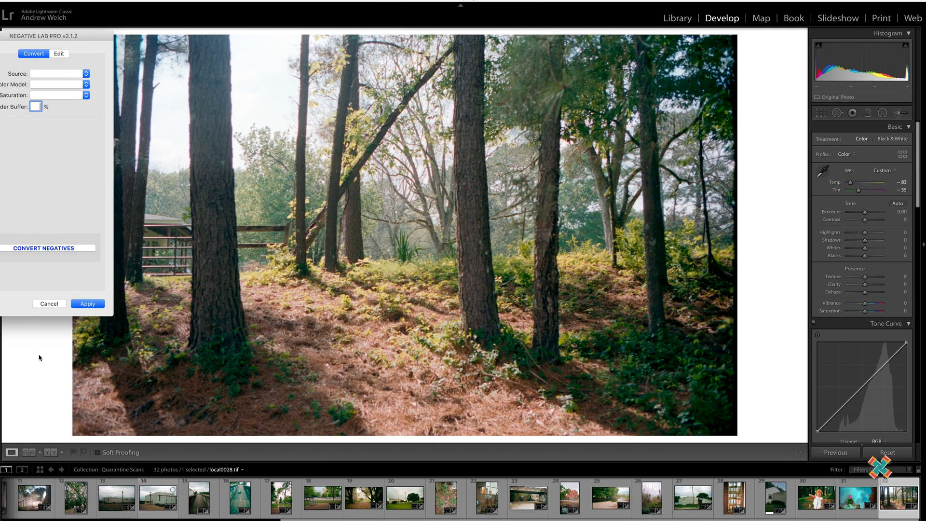
pyautogui.click(59, 53)
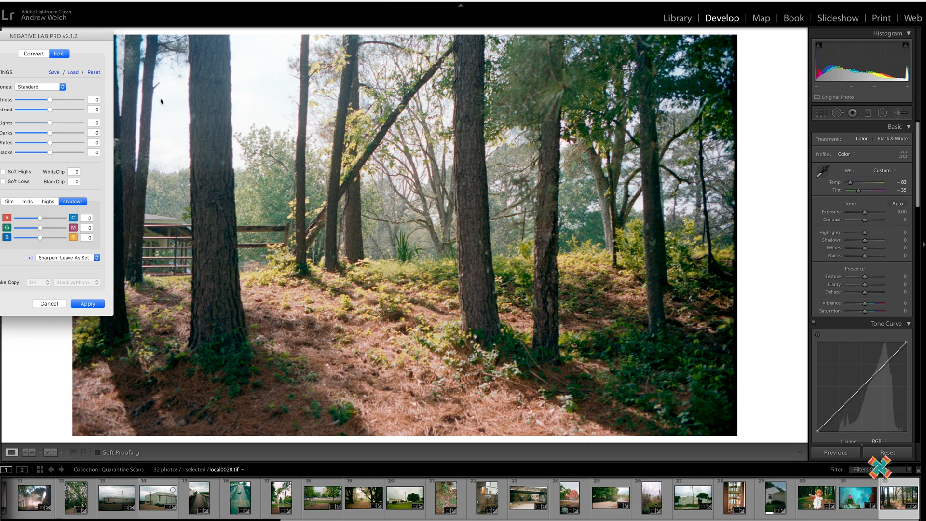
pyautogui.moveTo(51, 103); pyautogui.dragTo(41, 100)
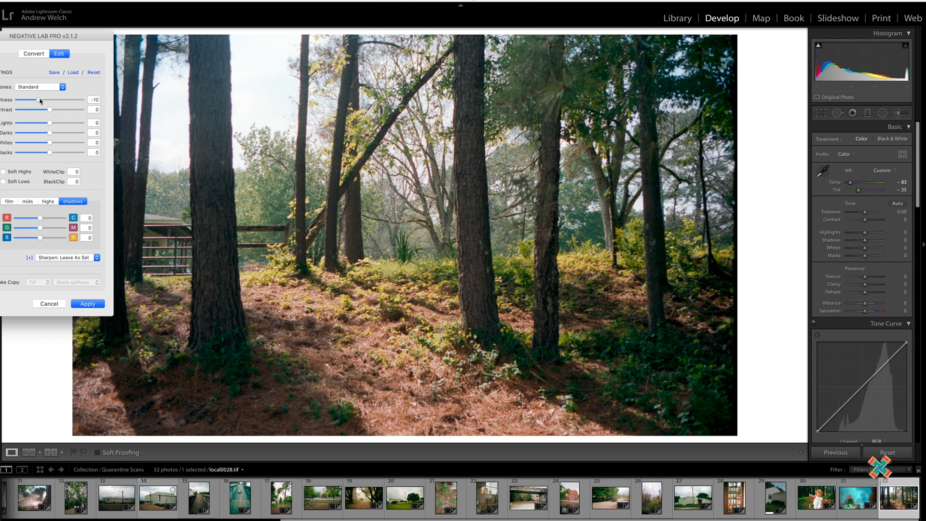
pyautogui.moveTo(48, 135); pyautogui.dragTo(43, 135)
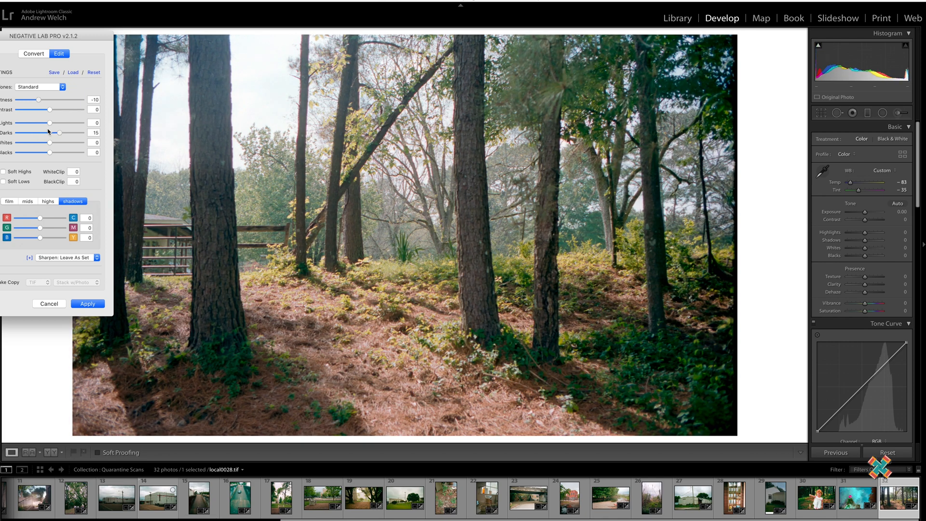
pyautogui.click(87, 303)
# Set the sharpening amount of the pine tree photo to 126
pyautogui.scroll(-5, 862, 296)
pyautogui.scroll(-5, 862, 296)
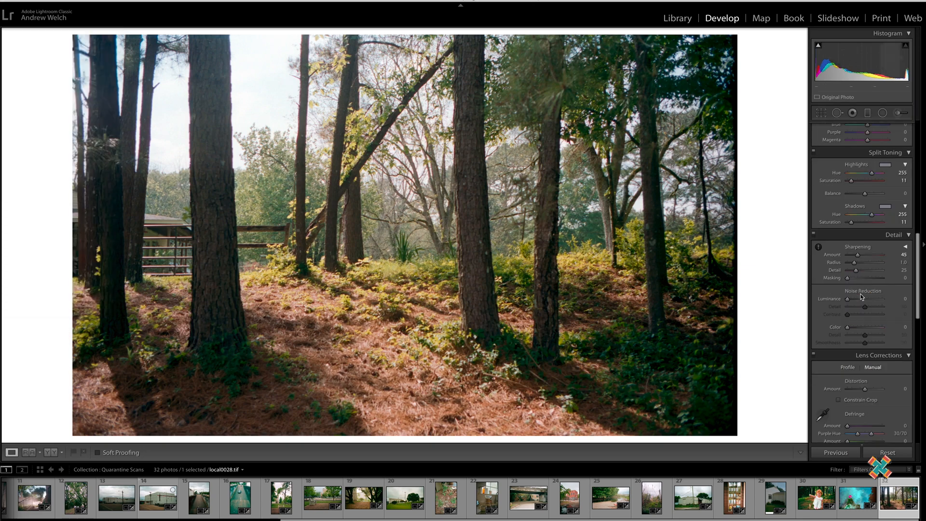
pyautogui.moveTo(857, 254); pyautogui.dragTo(877, 258)
# Flip the pine tree photo horizontally and tighten its crop to trim the dark left edge of the frame
pyautogui.rightClick(117, 154)
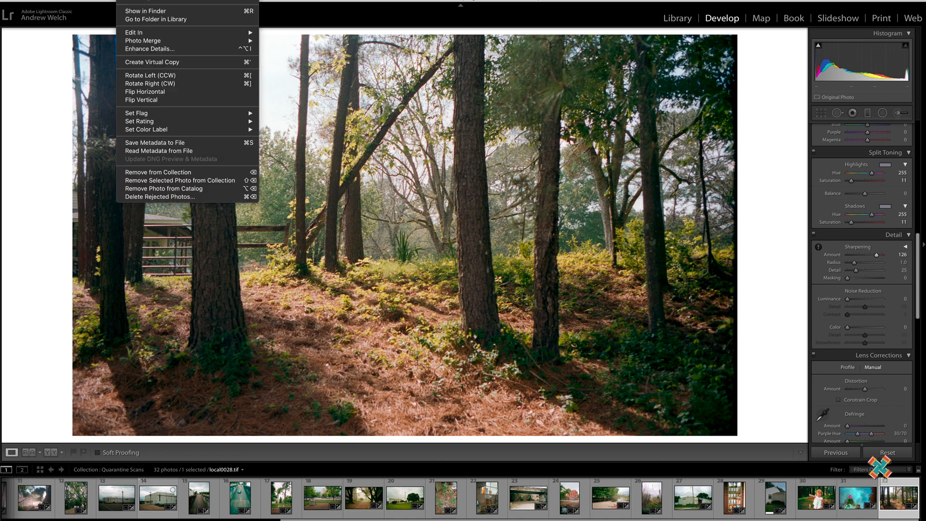
pyautogui.click(174, 92)
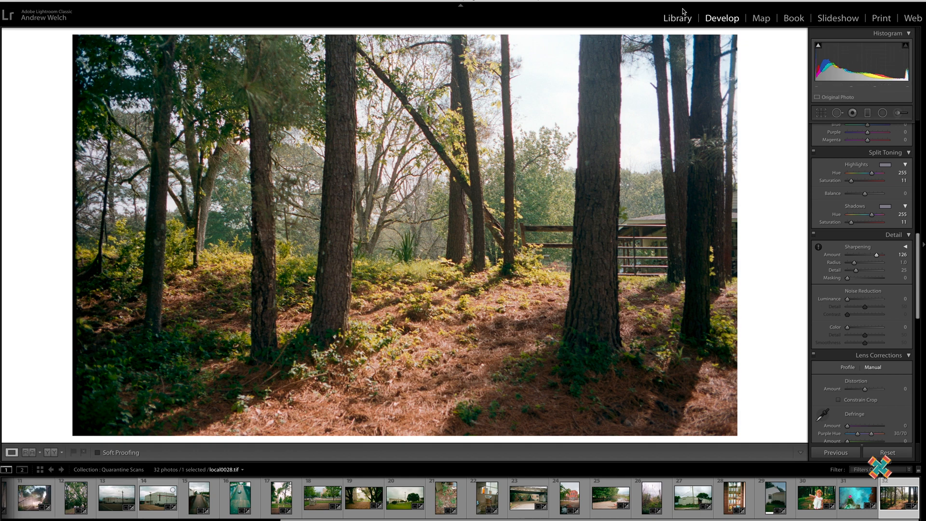
pyautogui.press('r')
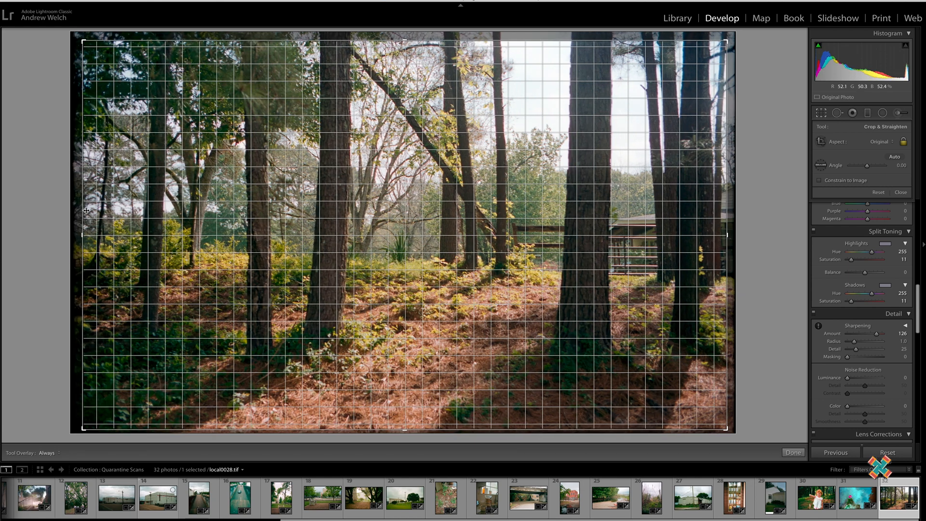
pyautogui.press('r')
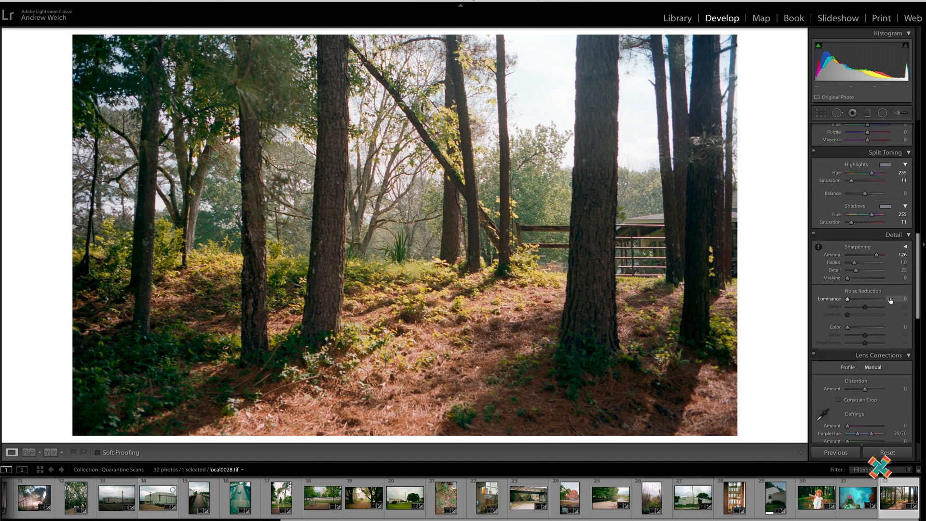
# Set the manual lens distortion correction of the pine tree photo to +3
pyautogui.scroll(-10, 890, 300)
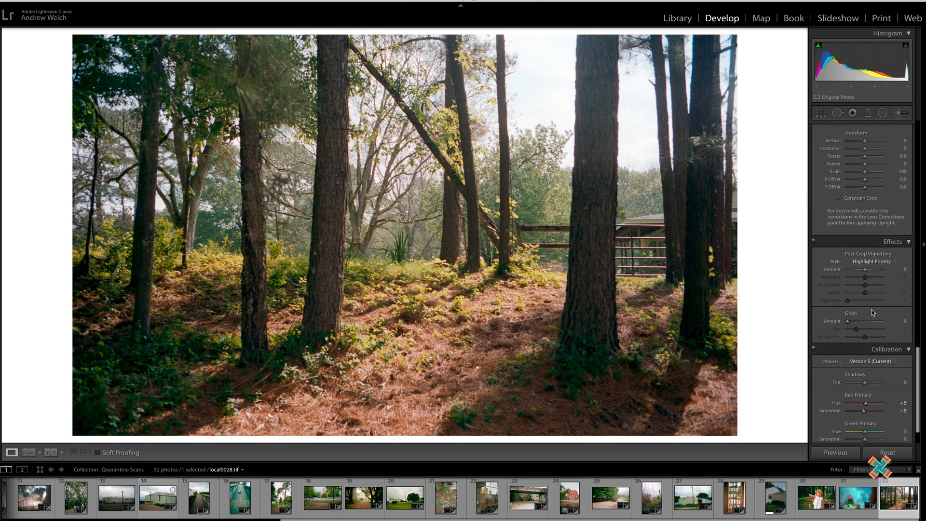
pyautogui.scroll(6, 872, 294)
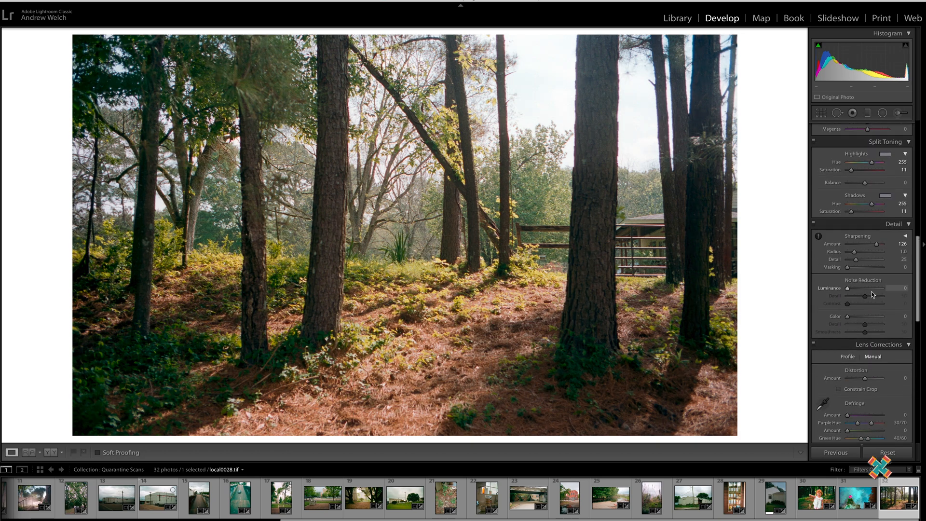
pyautogui.moveTo(865, 378); pyautogui.dragTo(866, 380)
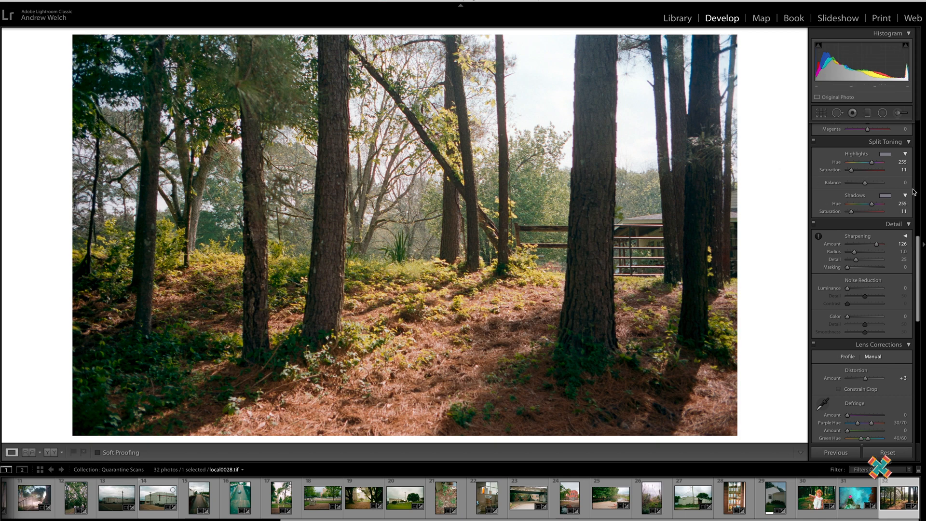
pyautogui.scroll(10, 912, 192)
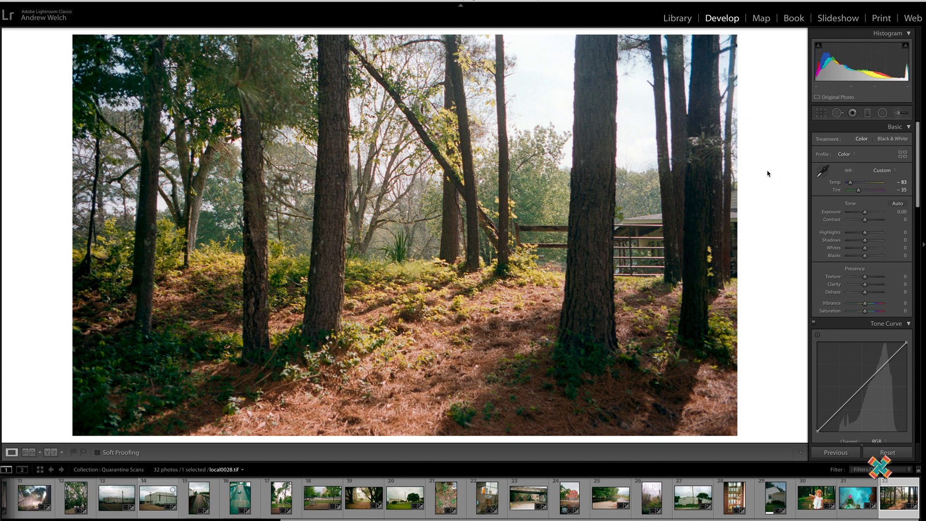